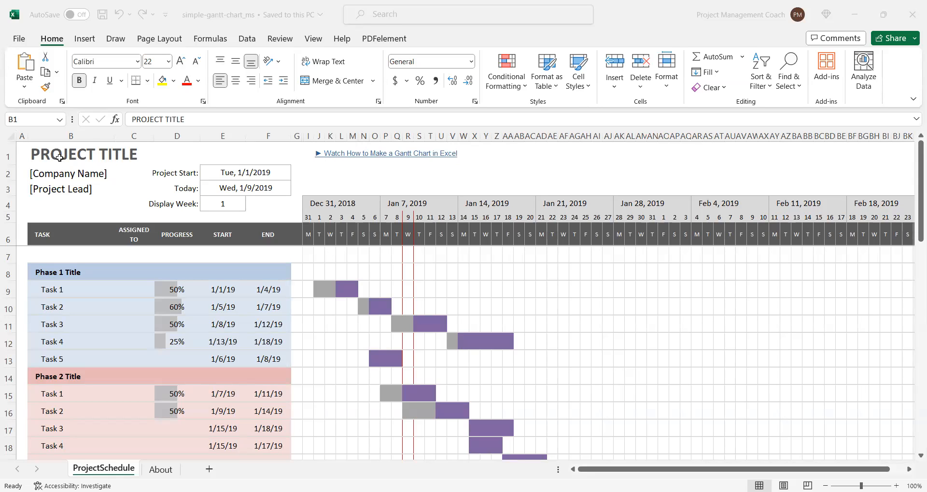
Replace the project title with "COMPANY MOVE"
left_click(175, 125)
left_click_drag(184, 121, 127, 126)
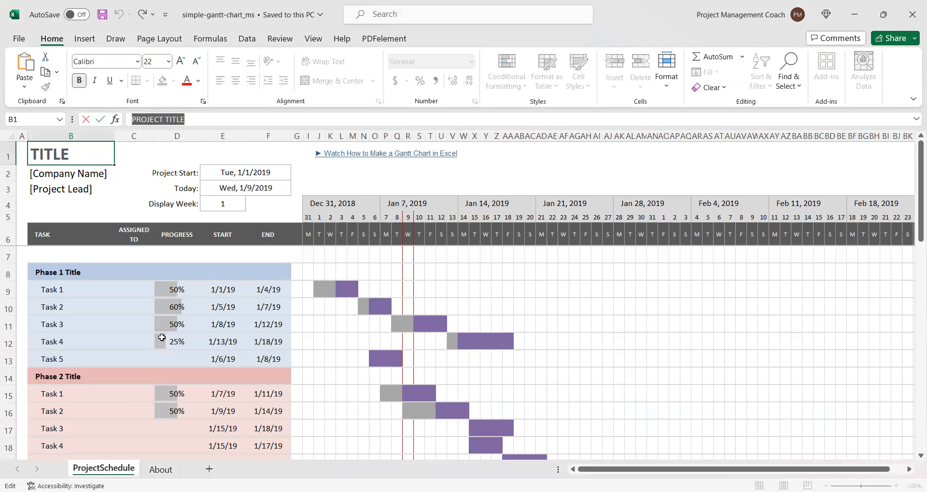
type("COMP")
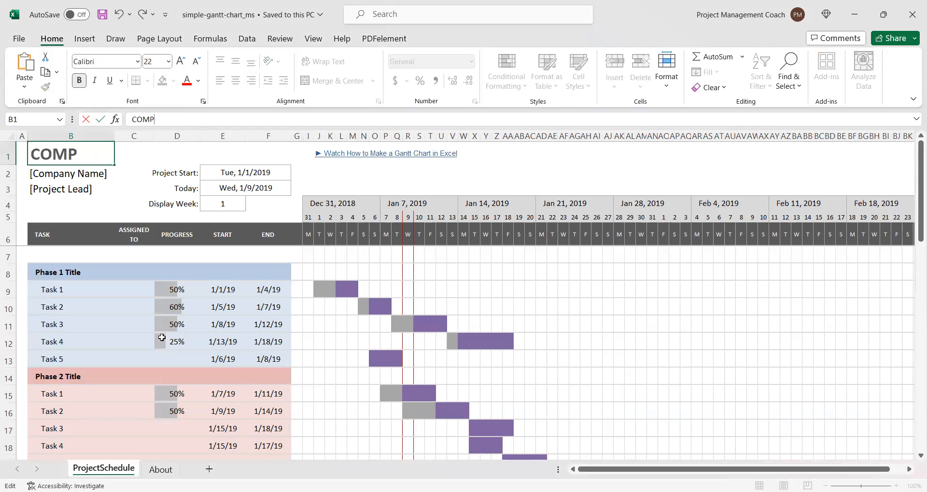
type("ANY MOVE")
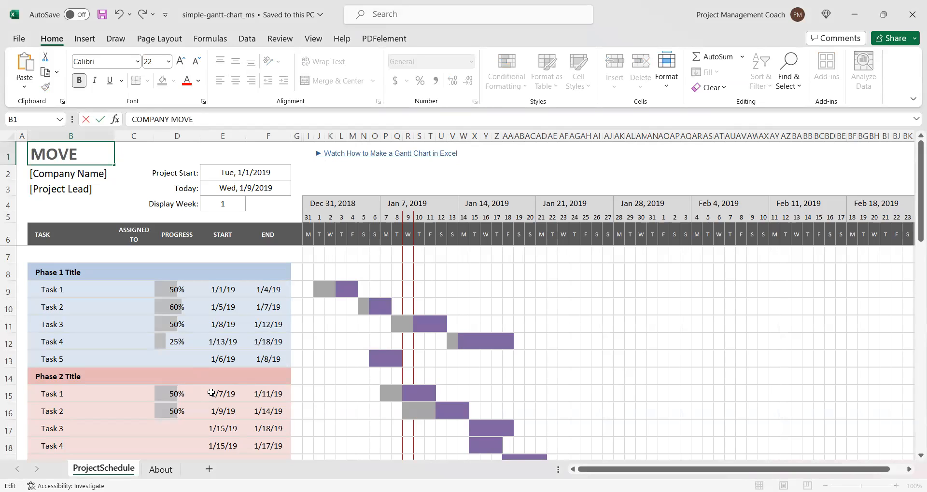
key("Return")
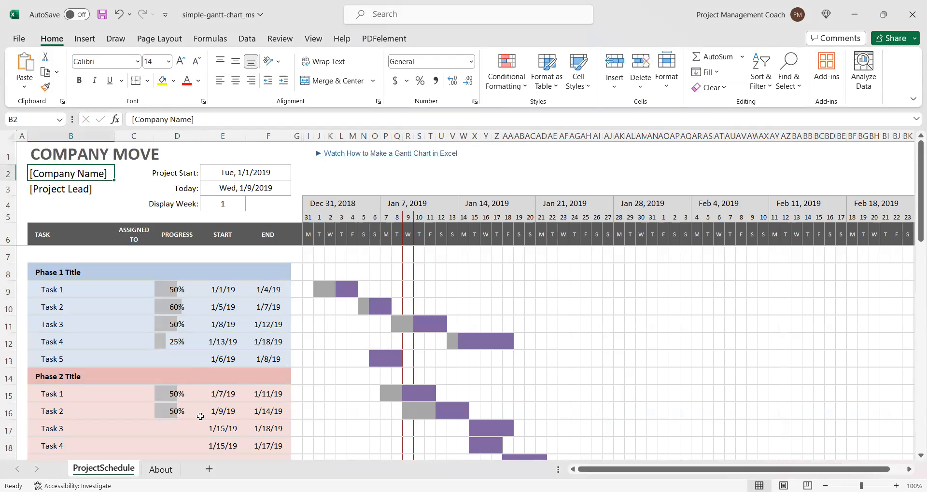
Set the company name to "XYZ INC" and enter the project lead's name below it
type("X")
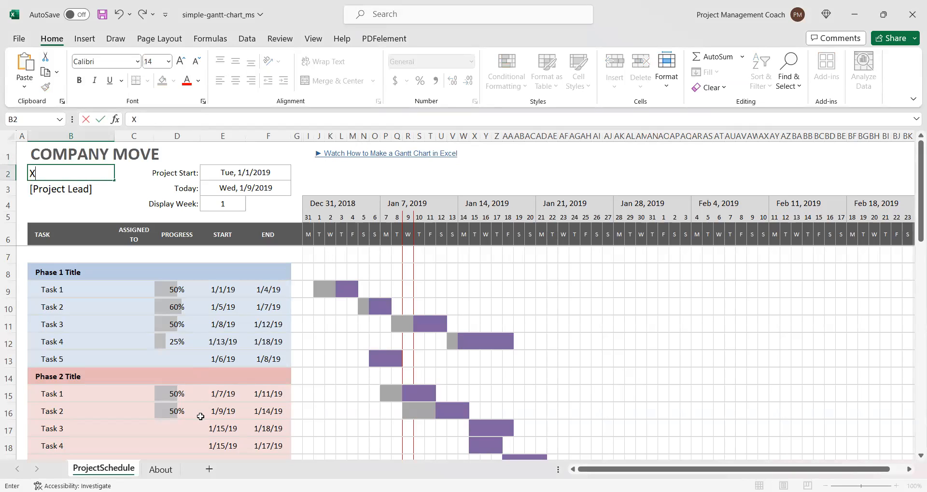
type("YZ INC")
key("Return")
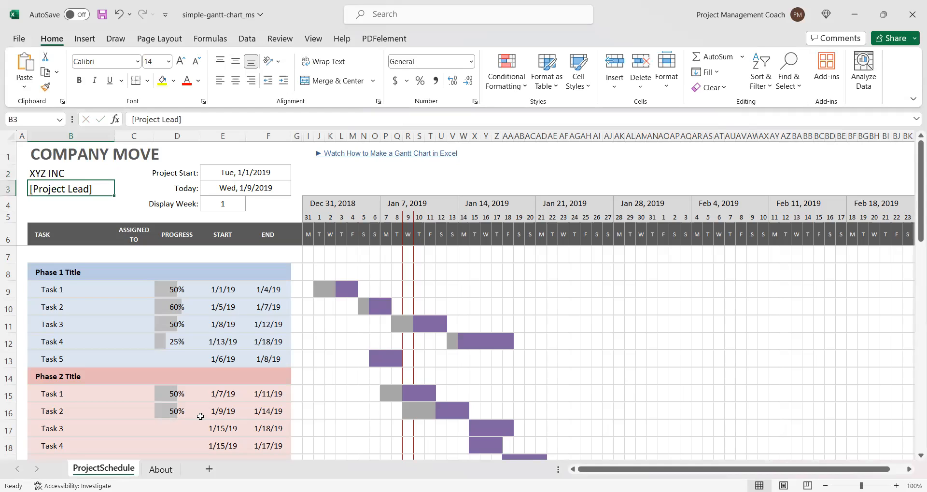
type("PHILL A")
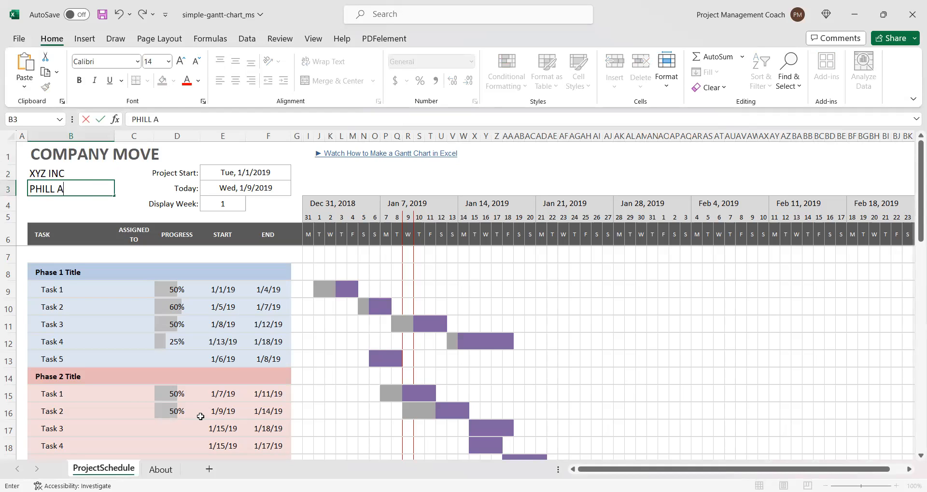
key("Return")
Set the project start date to 11/1/2023
key("Up")
key("Up")
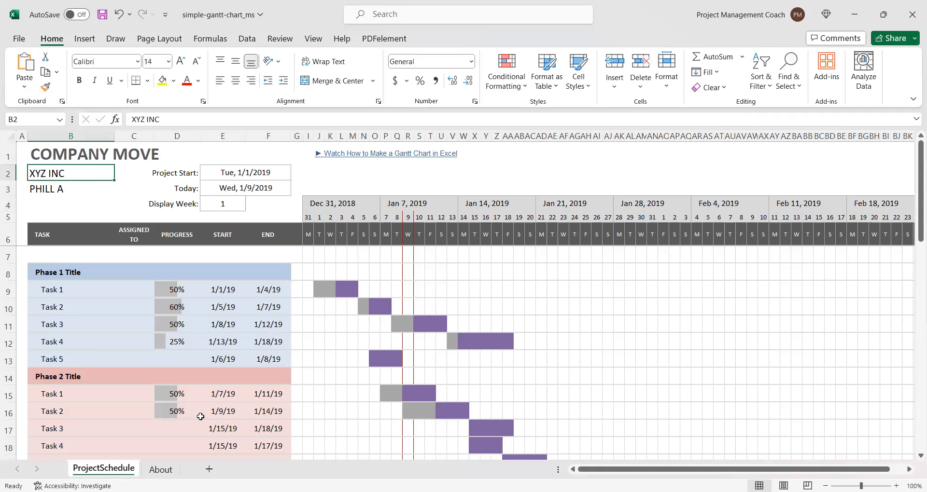
key("Right")
key("Right")
key("Right")
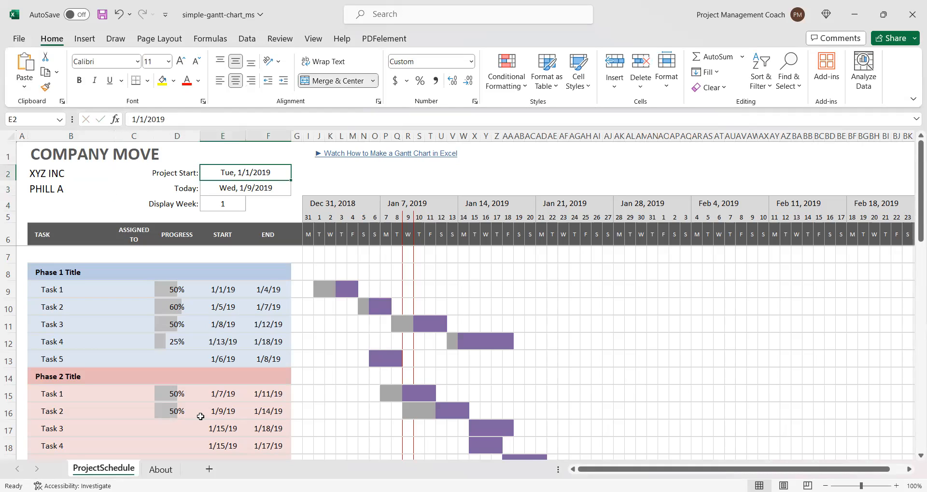
left_click(186, 122)
key("BackSpace")
key("BackSpace")
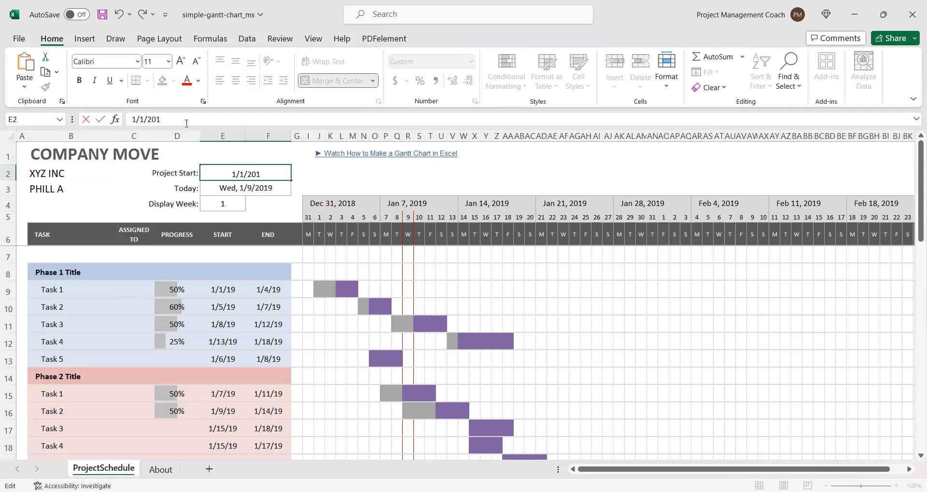
type("23")
type("1")
key("Return")
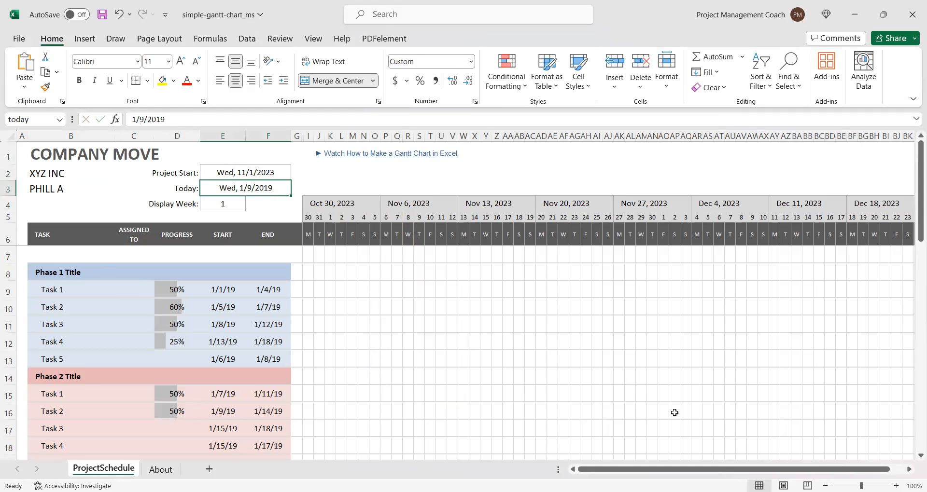
left_click(712, 275)
key("Left")
key("Left")
key("Left")
key("Left")
key("Left")
key("Left")
key("Left")
key("Left")
key("Left")
key("Left")
key("Left")
key("Left")
key("Left")
key("Left")
key("Left")
key("Left")
key("Left")
key("Left")
key("Left")
key("Left")
key("Left")
key("Left")
key("Left")
key("Left")
key("Left")
key("Left")
key("Left")
key("Left")
key("Left")
key("Left")
key("Left")
key("Left")
key("Left")
key("Left")
key("Left")
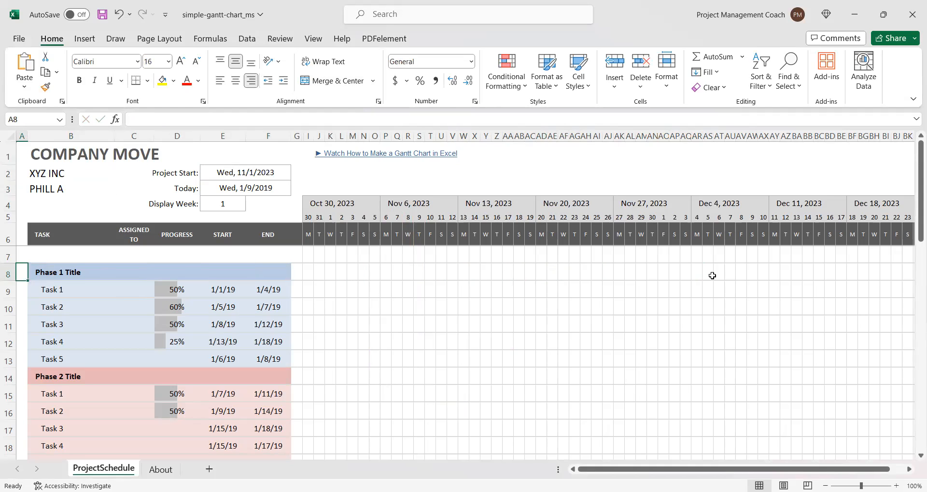
Undo and redo the project start date change twice to compare the timeline at both dates
key("ctrl+z")
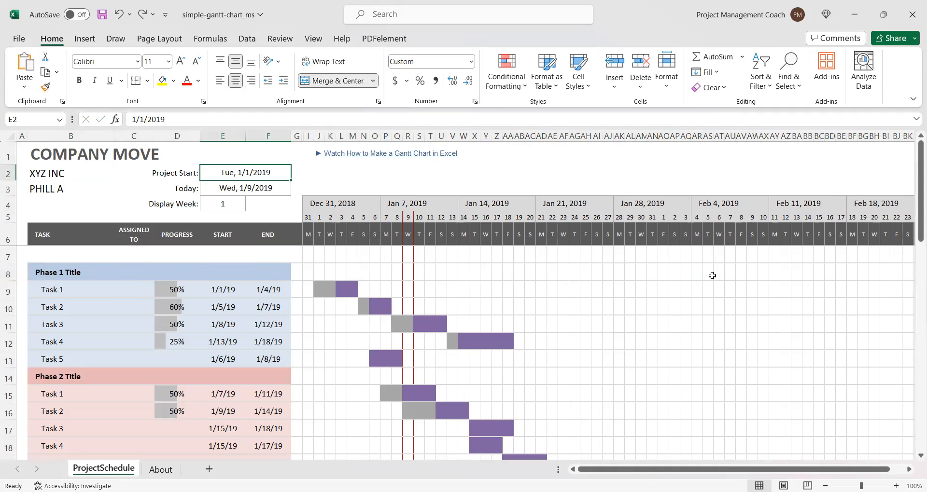
key("ctrl+y")
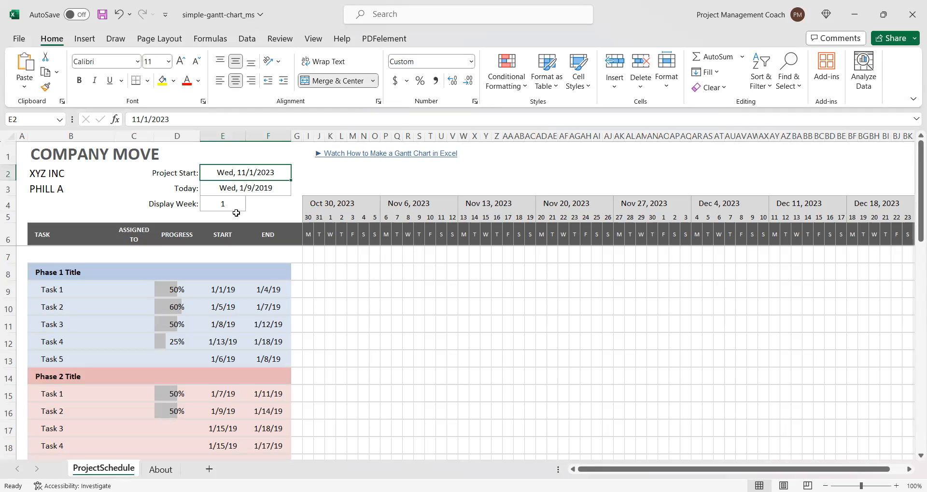
left_click(234, 187)
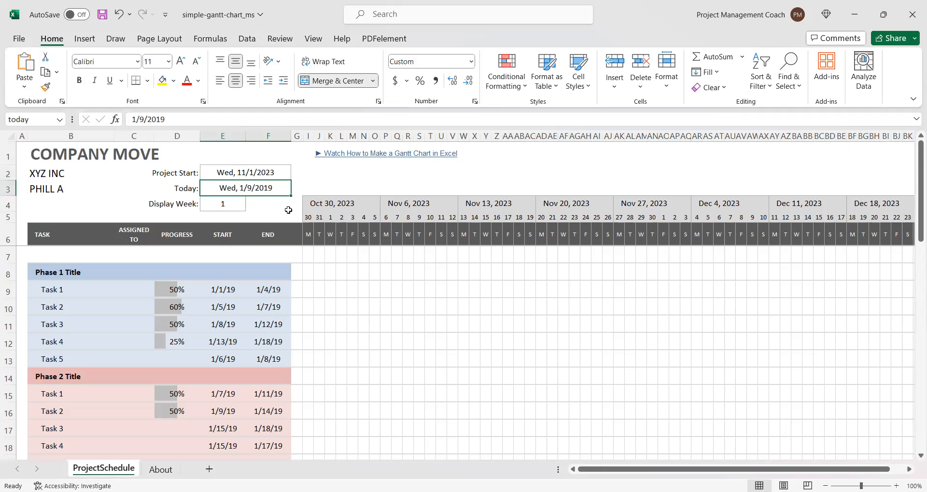
key("ctrl+z")
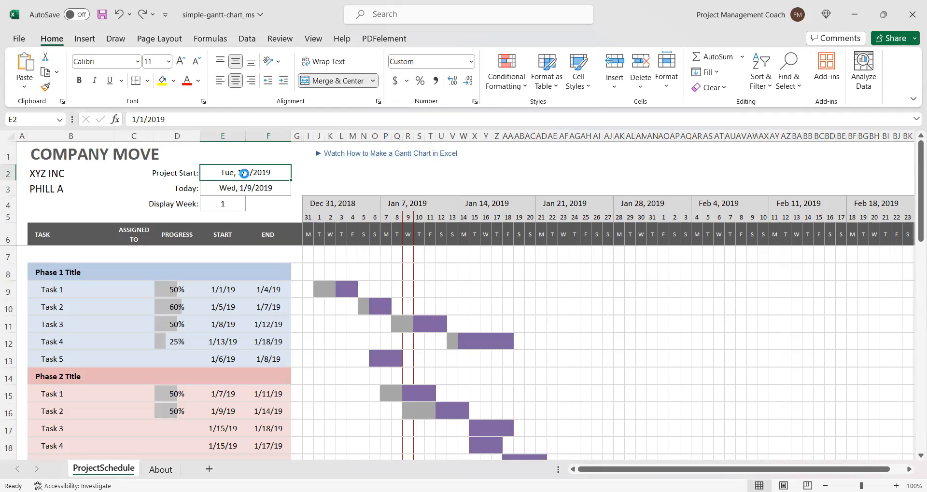
key("ctrl+y")
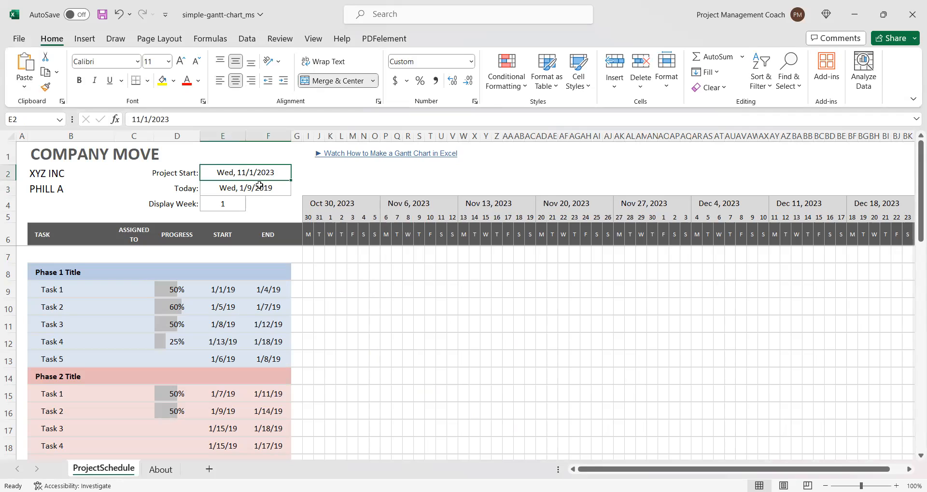
Set the Today date below the project start to 11/7/2023
left_click(263, 189)
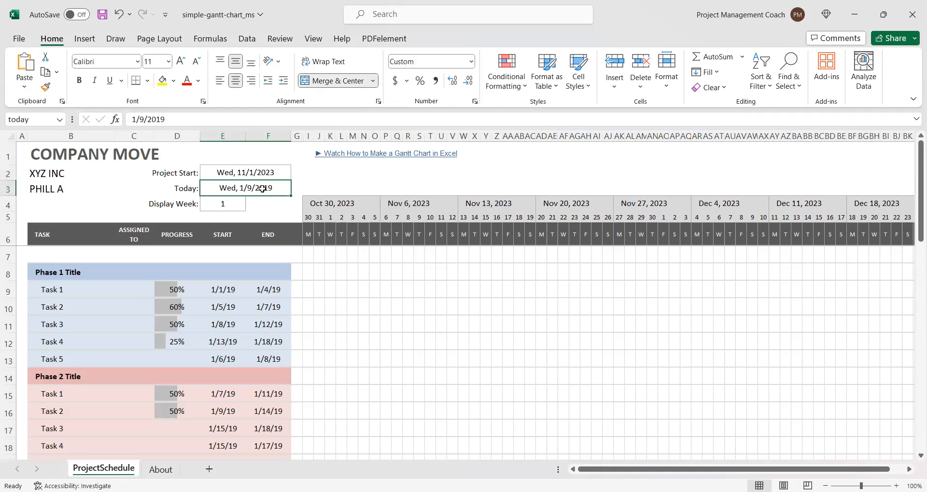
double_click(262, 189)
key("BackSpace")
key("BackSpace")
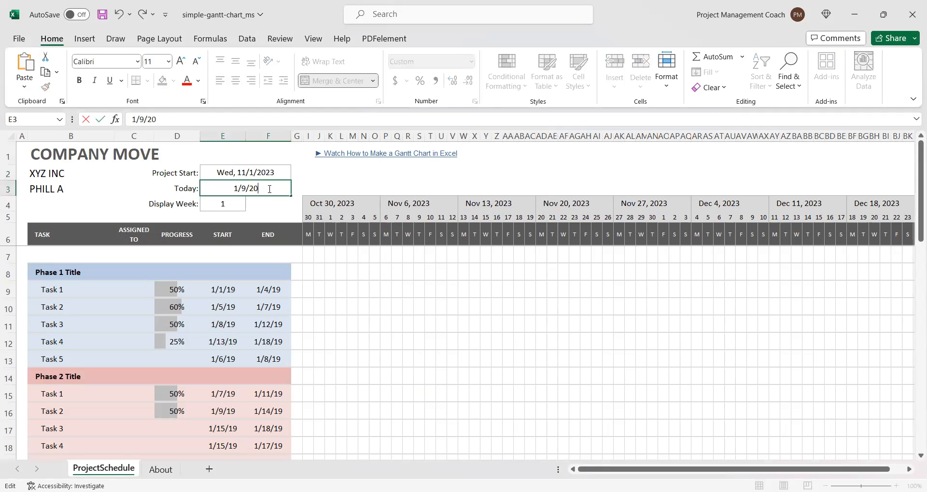
type("23")
type("1")
key("BackSpace")
type("7")
key("Return")
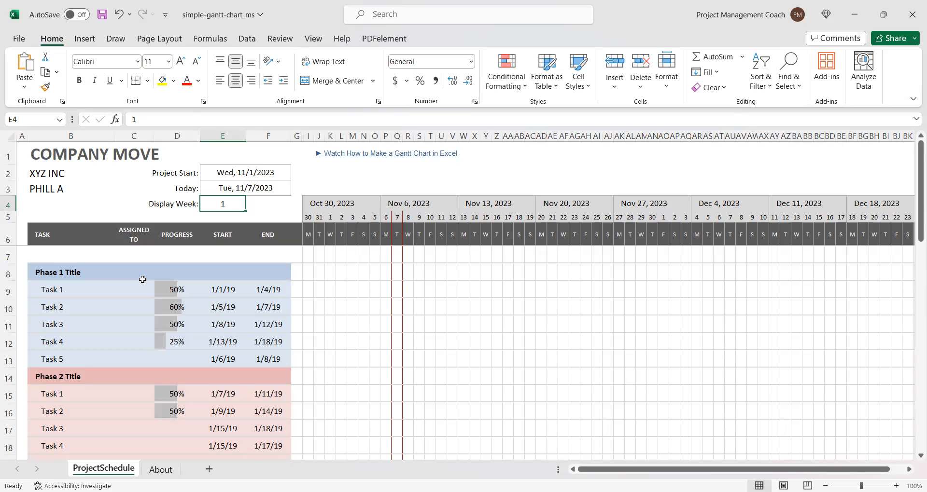
Rename the Phase 1 heading in the task list as "Planning the Move"
left_click(50, 273)
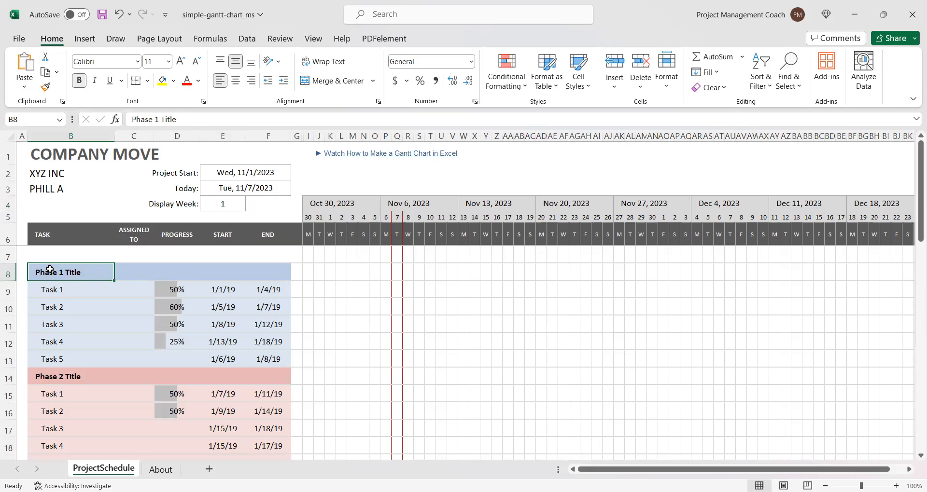
type("pLAN")
key("BackSpace")
key("BackSpace")
key("BackSpace")
key("BackSpace")
type("Planning")
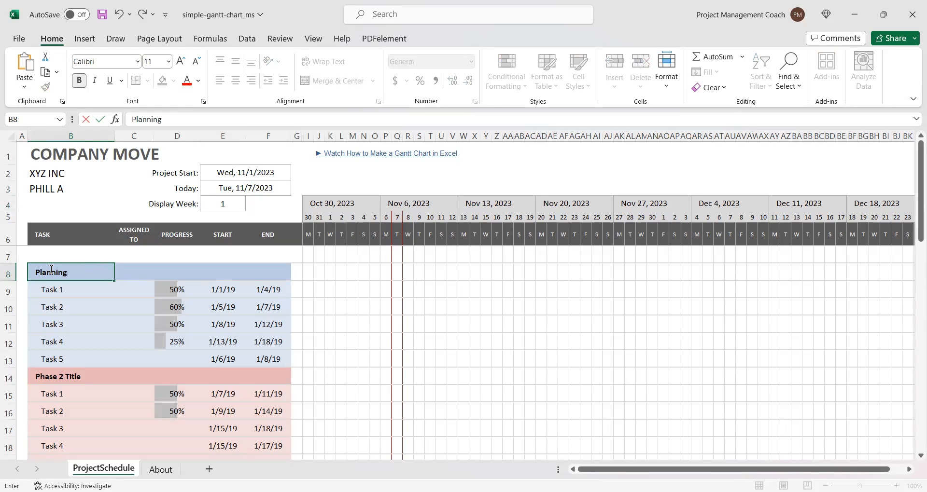
type(" the Move")
key("Return")
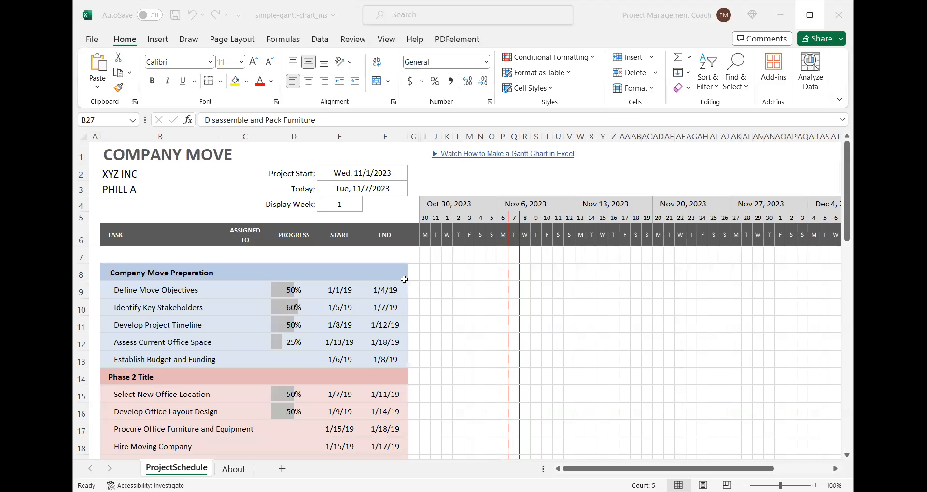
Maximize the workbook window and rename the Phase 2 heading in the task list as "Planning and Logistics"
key("super+Up")
left_click(150, 296)
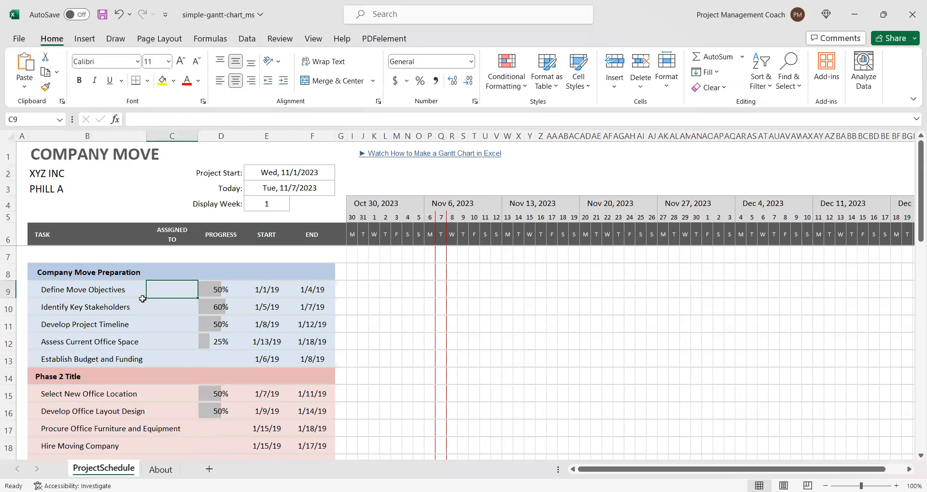
scroll(143, 301, "down", 3)
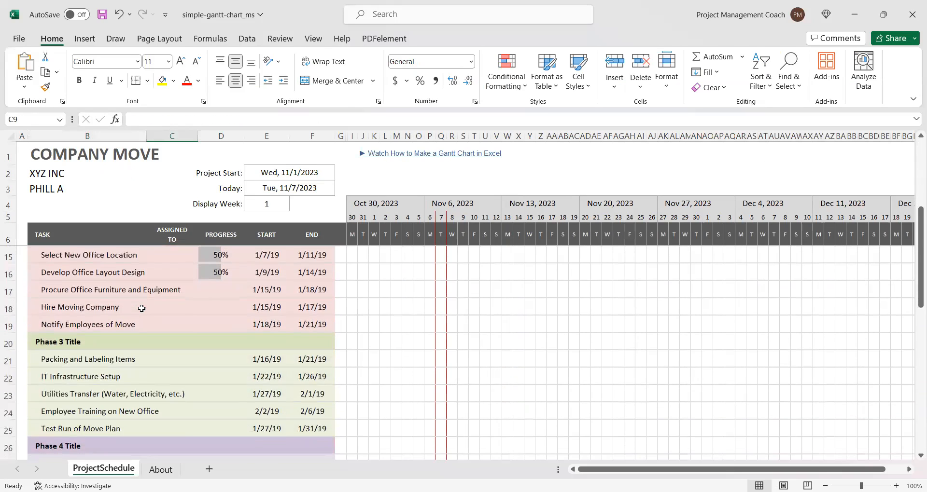
scroll(142, 308, "up", 3)
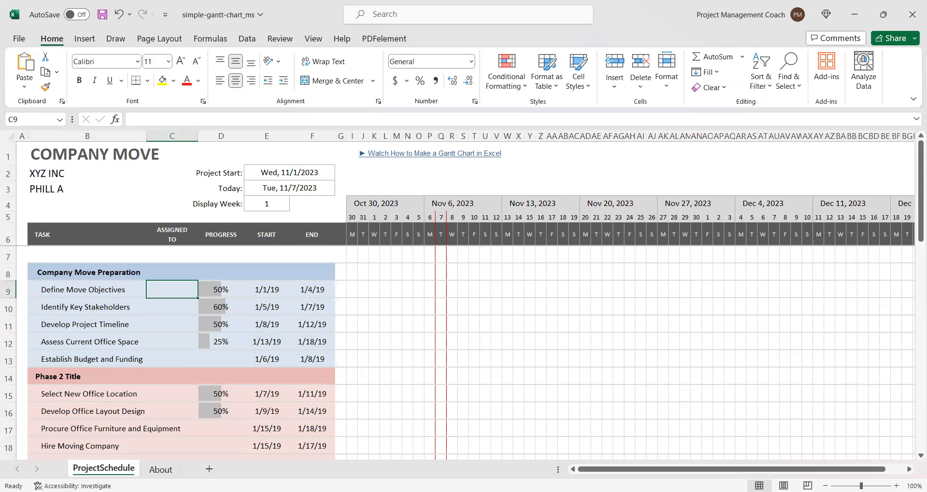
left_click(554, 324)
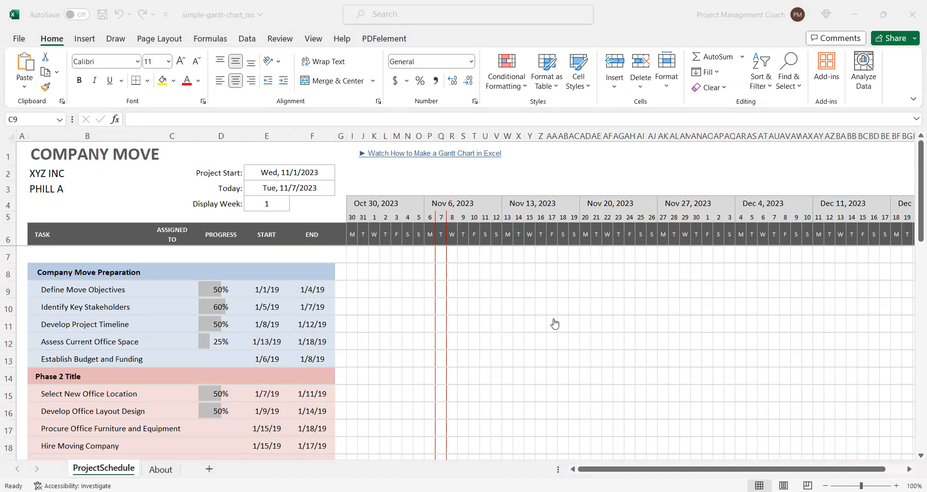
left_click(38, 376)
left_click_drag(178, 119, 51, 119)
type("Planning and Logistics")
left_click(425, 341)
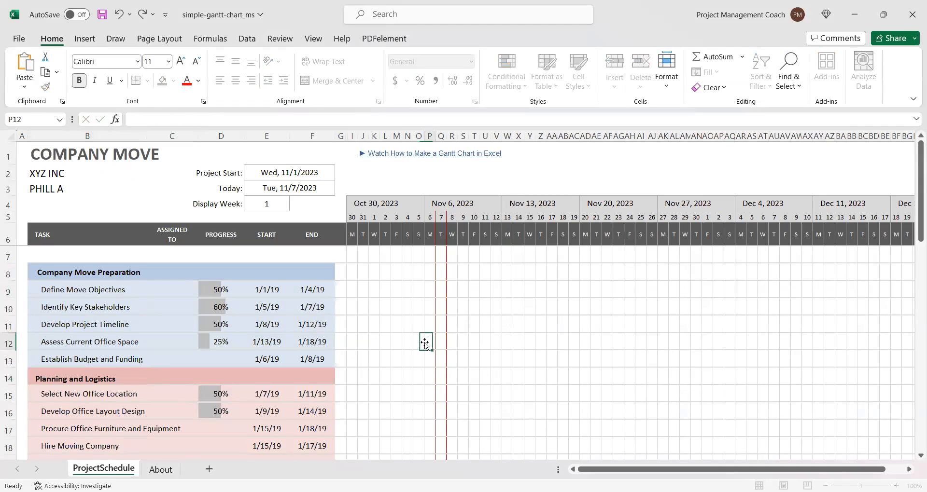
Rename the Phase 3 heading above the packing and labeling task as "Pre-Move Preparations"
scroll(242, 375, "down", 3)
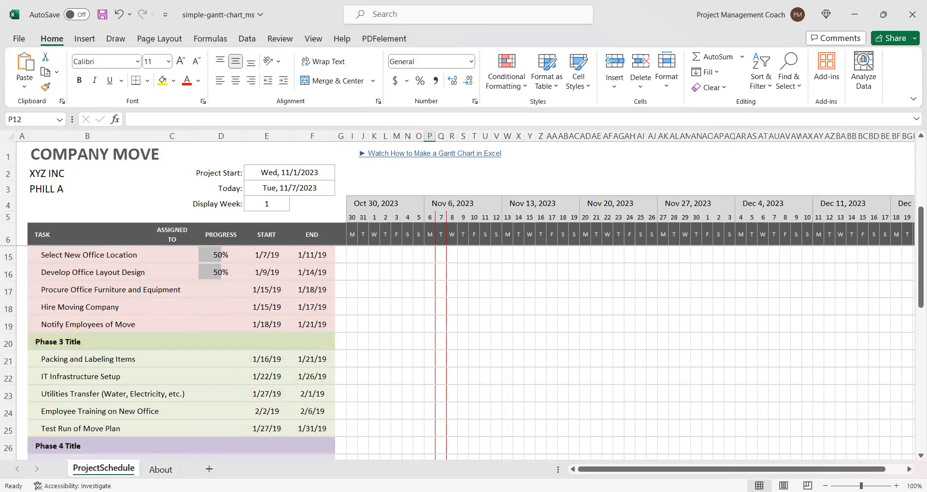
key("alt+Tab")
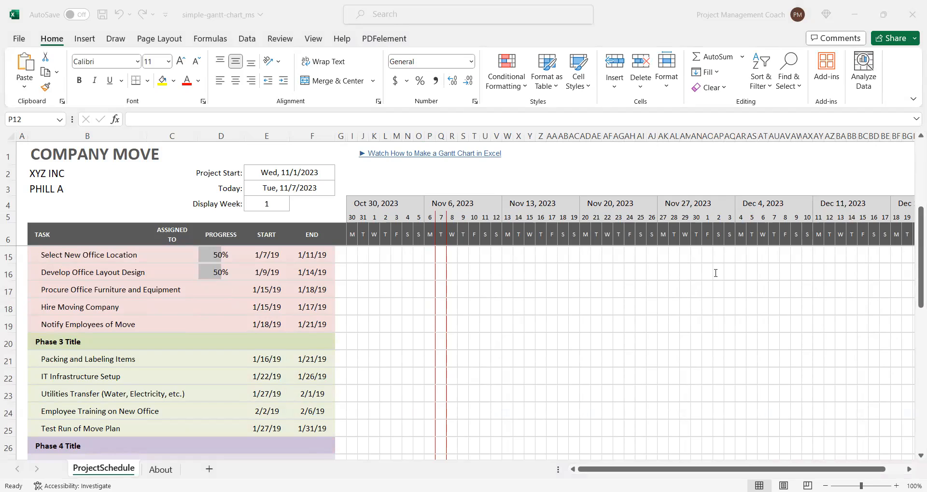
left_click(74, 349)
type("Pre-Move Preparations")
key("Return")
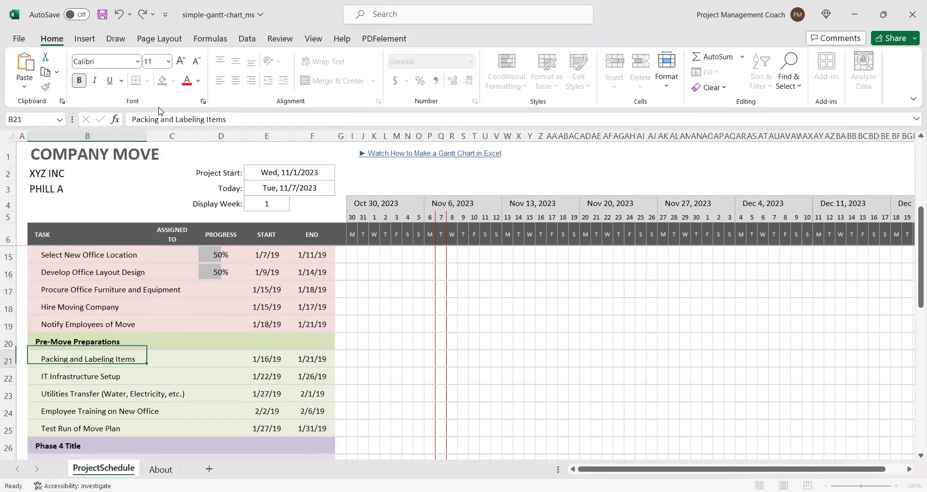
Rename the Phase 4 heading above the furniture disassembly task as "Moving Day"
scroll(159, 315, "down", 2)
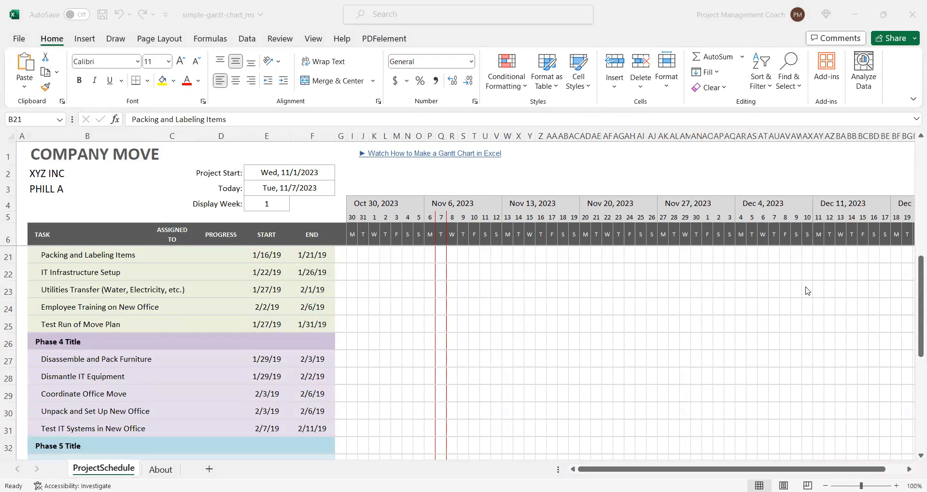
left_click(72, 345)
key("ctrl+Down")
scroll(82, 290, "up", 1)
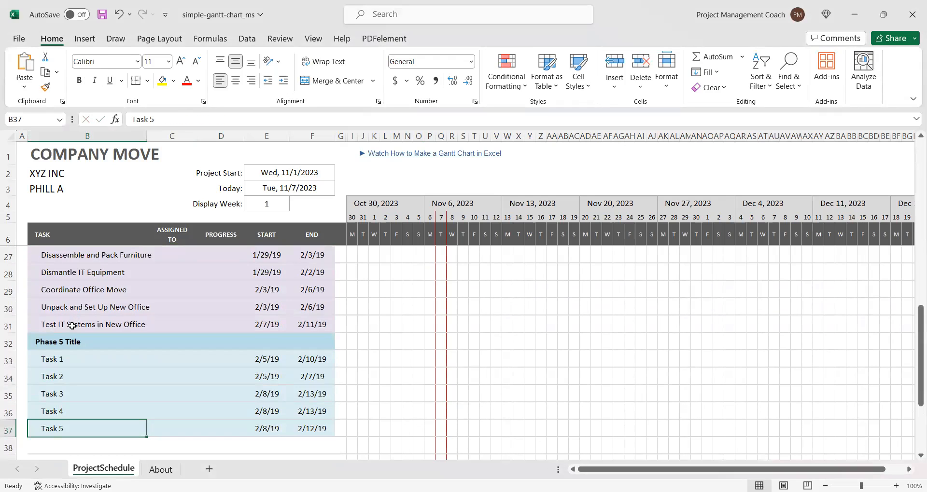
scroll(71, 325, "up", 1)
left_click(41, 312)
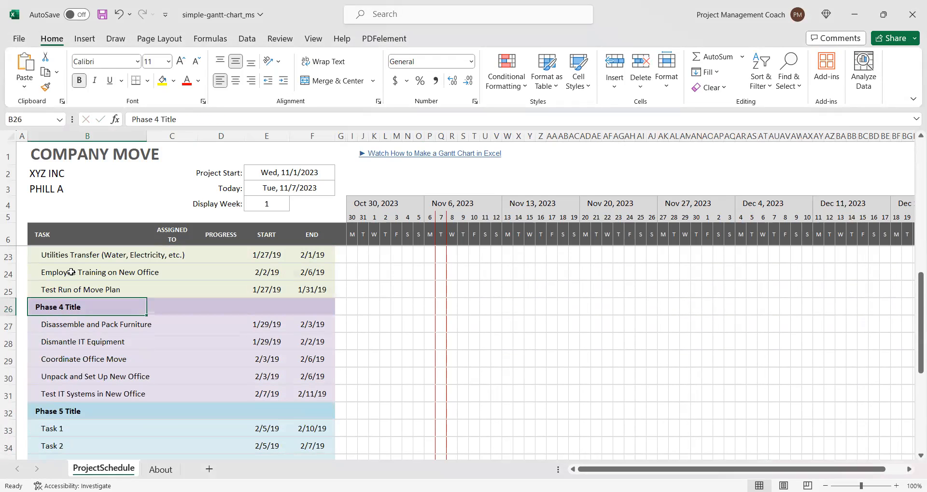
left_click_drag(188, 119, 89, 120)
type("Moving Day")
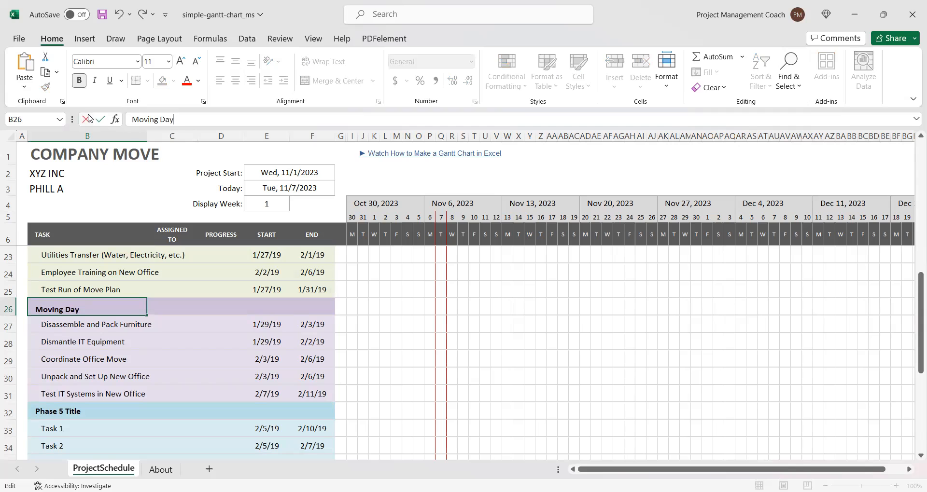
key("Return")
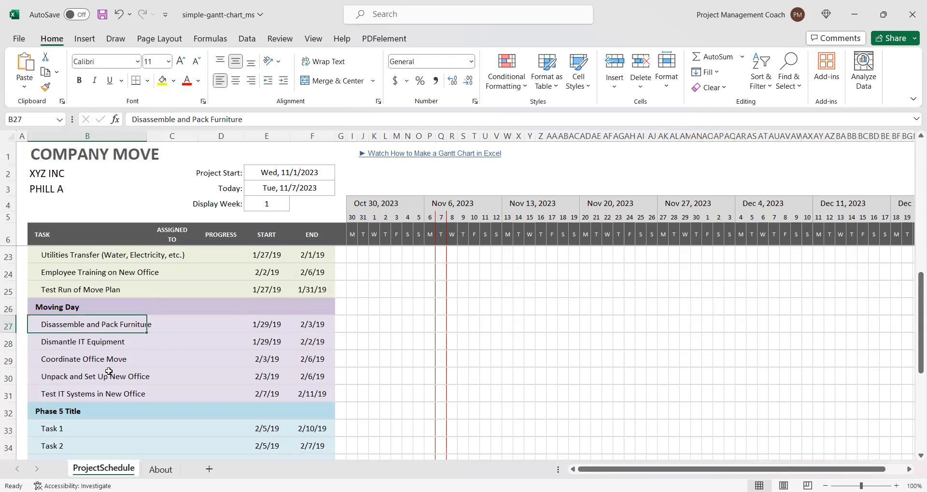
Rename the Phase 5 heading in the task list as "Post-Move Activities"
scroll(114, 369, "down", 1)
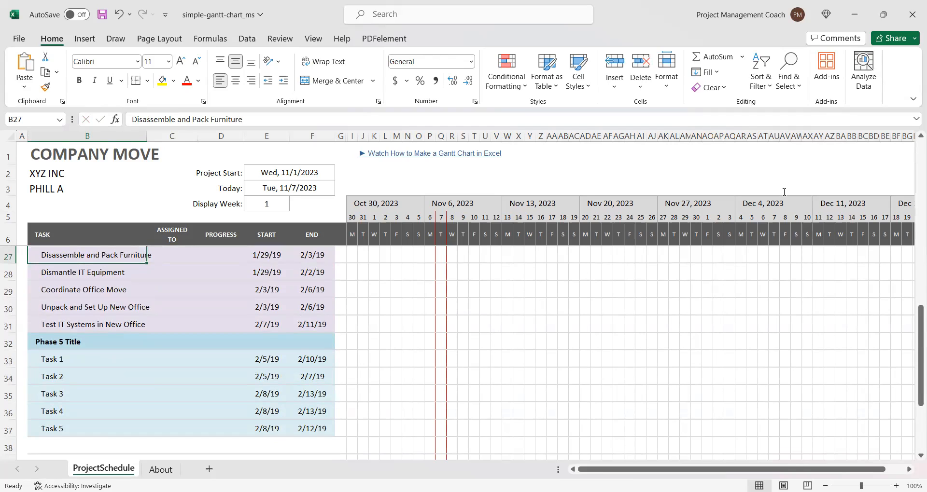
key("alt+Tab")
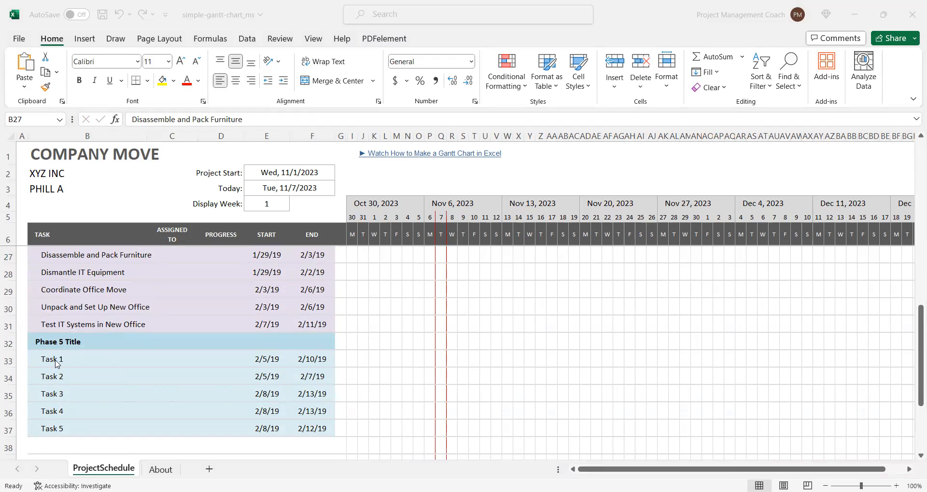
left_click(80, 346)
double_click(81, 345)
left_click_drag(80, 345, 5, 342)
type("Post-Move Activities")
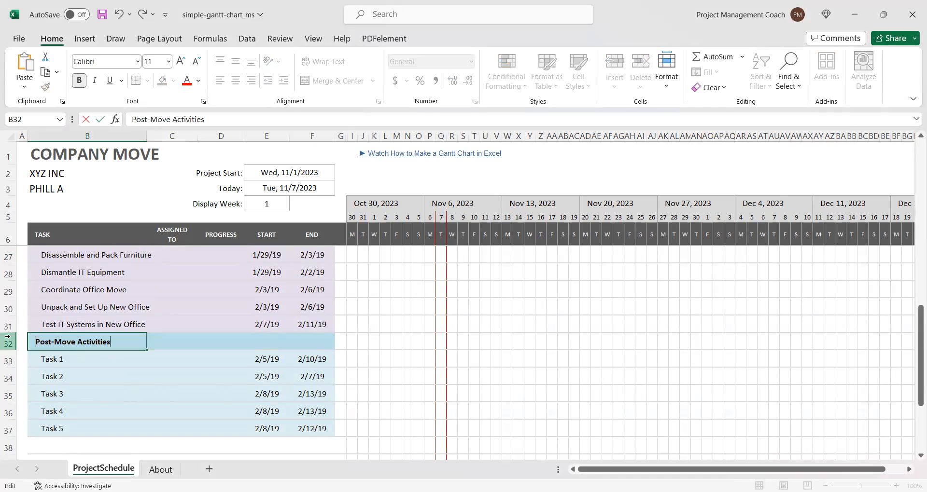
key("Return")
scroll(217, 298, "up", 1)
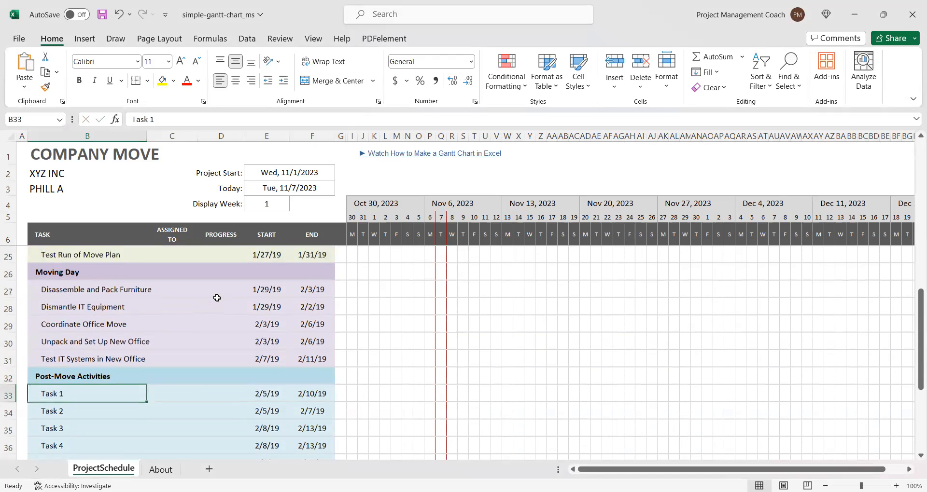
Paste Employee Orientation in New Office, Finalize Office Layout and Decor, IT System Optimization, Address Any Post-Move Issues and Celebrate Successful Move over Tasks 1–5
scroll(214, 318, "down", 1)
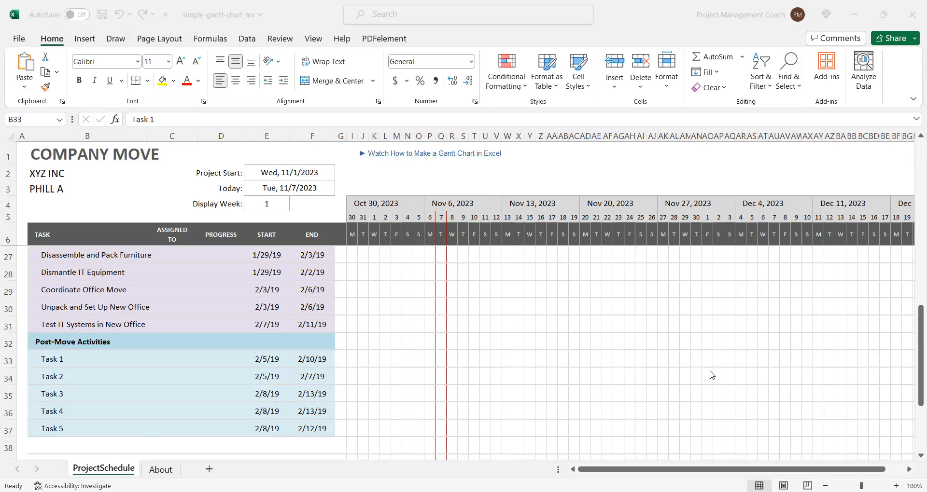
left_click(48, 353)
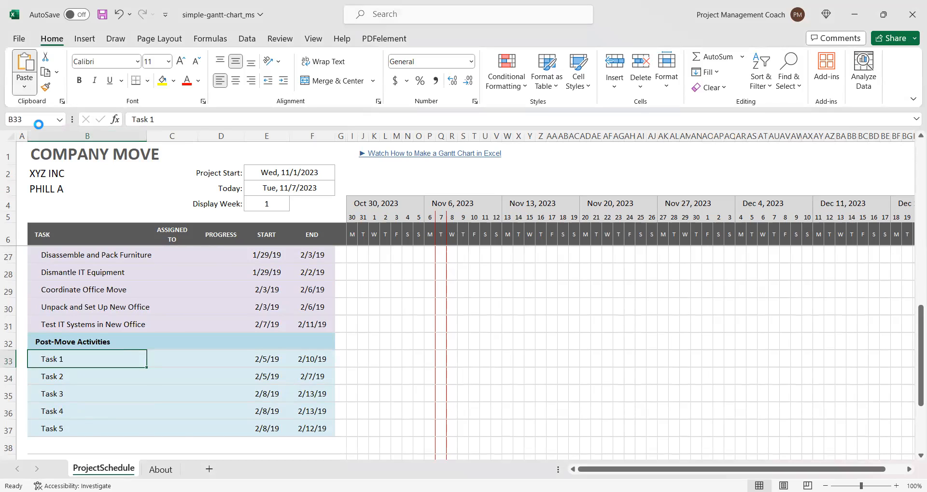
left_click(184, 374)
Widen the Assigned To and Progress columns of the project schedule
scroll(184, 374, "up", 6)
scroll(184, 373, "up", 1)
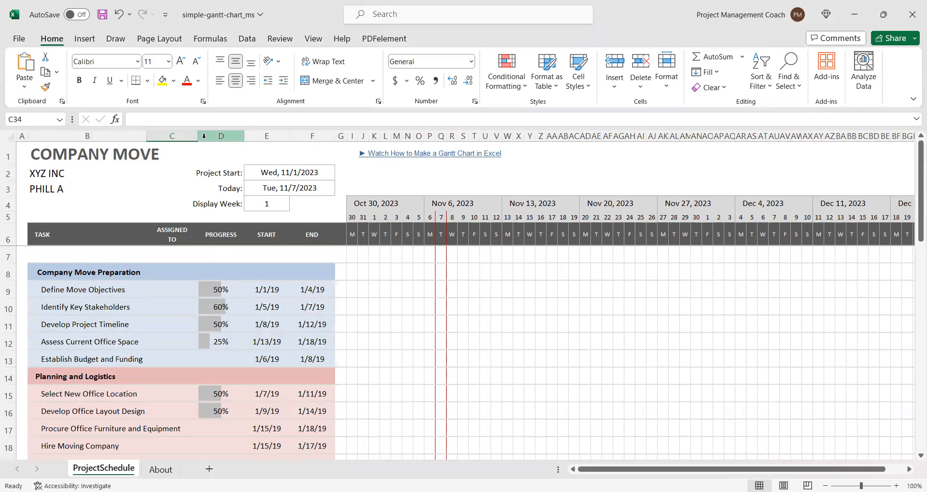
left_click_drag(197, 136, 304, 137)
scroll(331, 285, "down", 2)
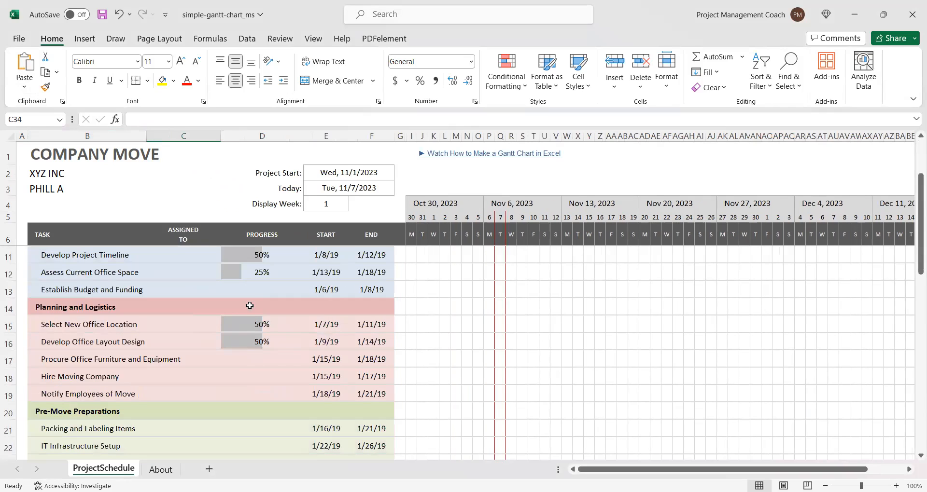
scroll(249, 305, "down", 6)
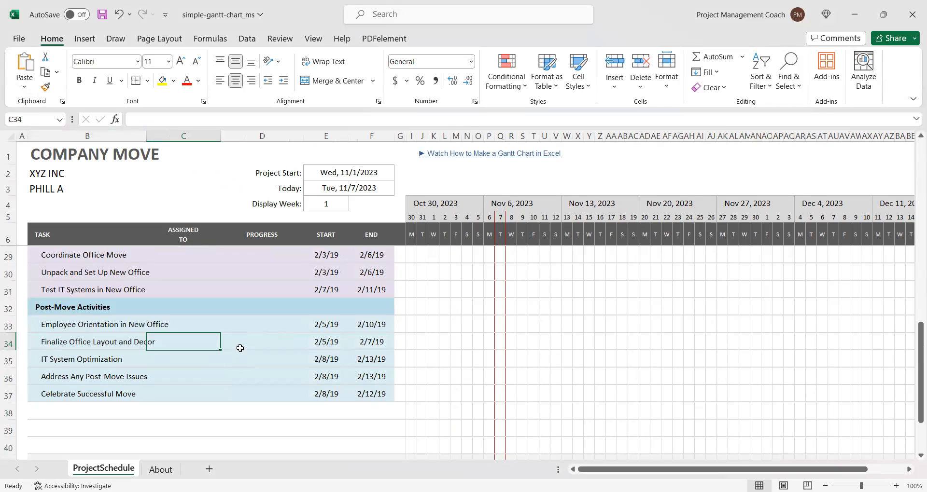
scroll(240, 345, "up", 7)
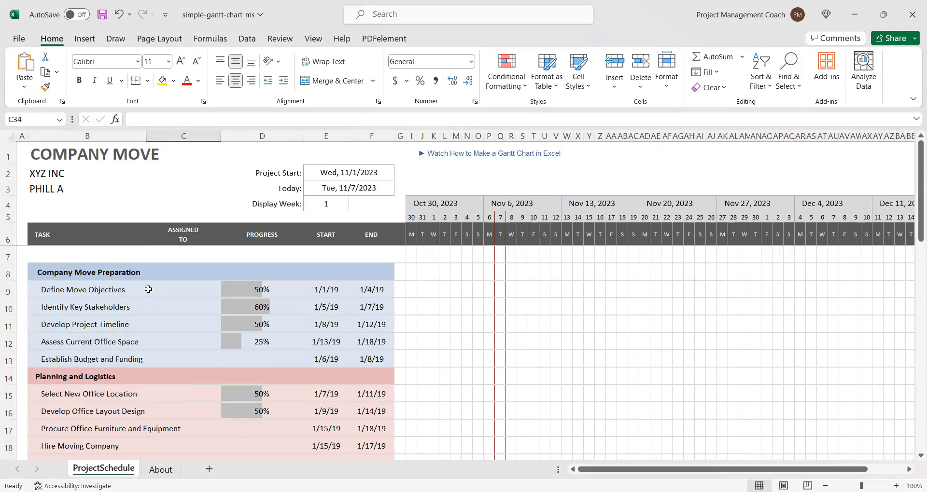
Review the start and end dates of the tasks under Company Move Preparation
left_click(325, 286)
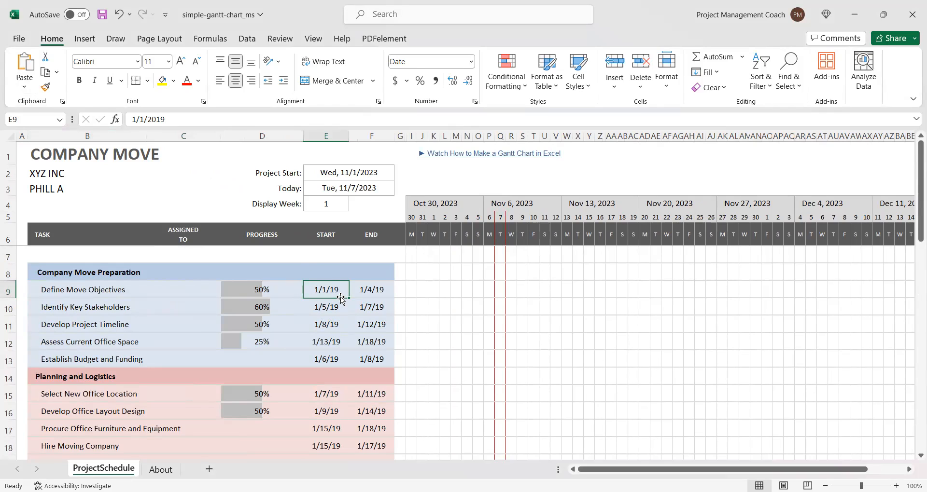
left_click(325, 307)
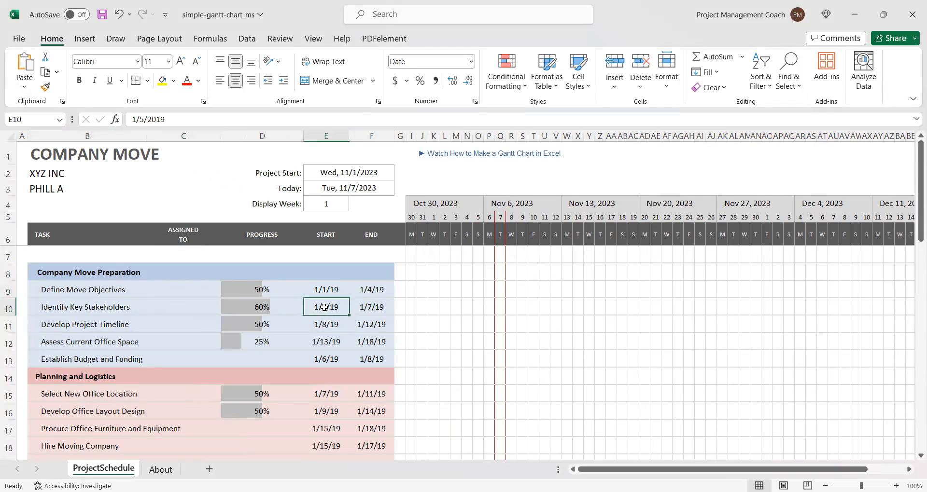
left_click(369, 308)
left_click(333, 310)
left_click(328, 328)
left_click(376, 320)
left_click(330, 341)
left_click(371, 343)
left_click(324, 359)
left_click(368, 358)
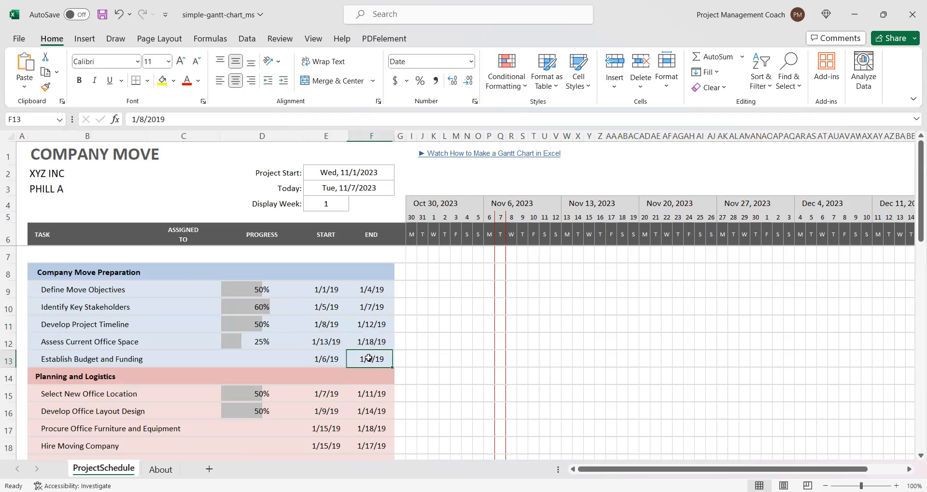
Insert a new column before the Start column and narrow it to about the width of the date columns
left_click(320, 137)
right_click(321, 141)
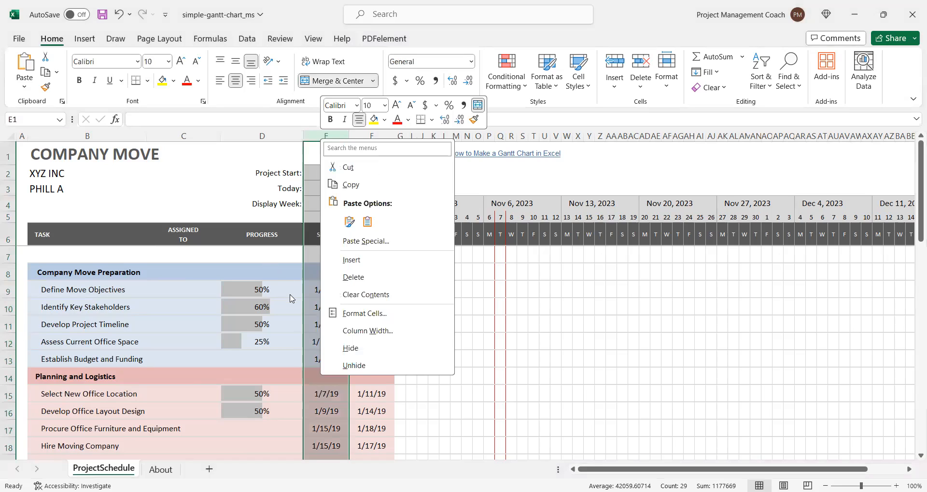
key("Escape")
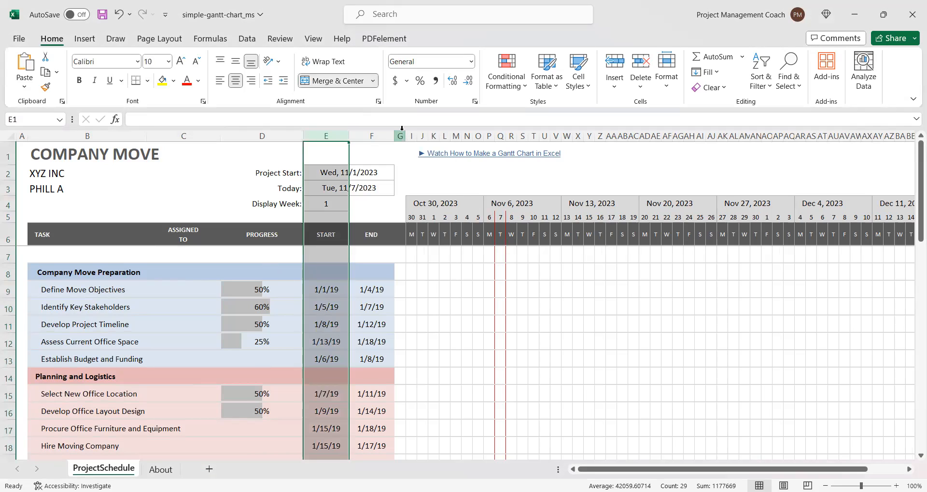
right_click(329, 133)
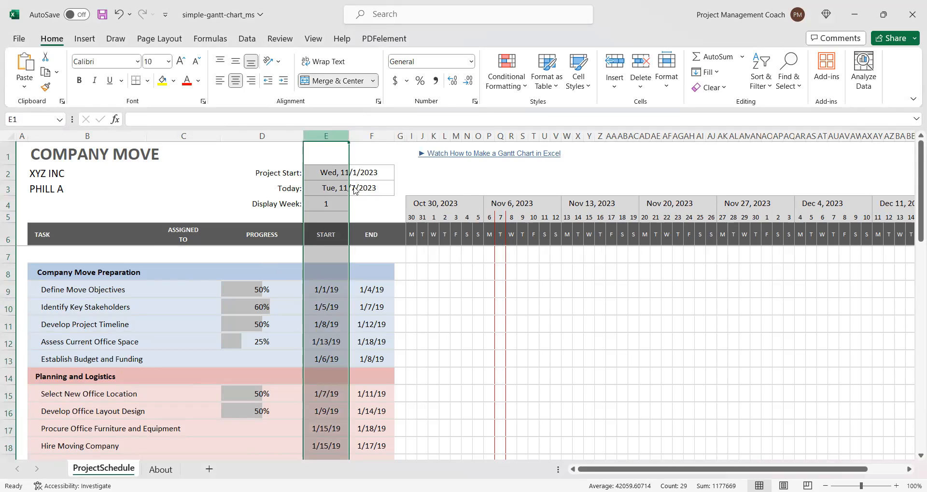
key("i")
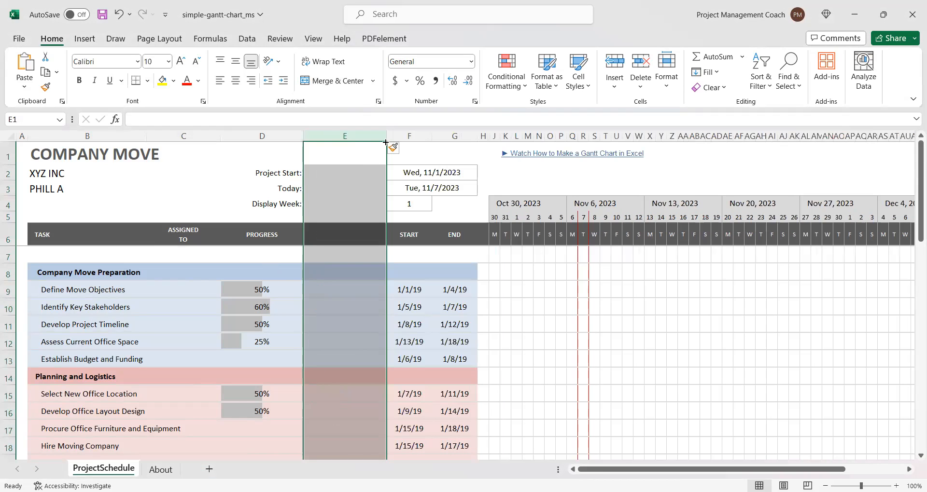
left_click_drag(385, 140, 347, 139)
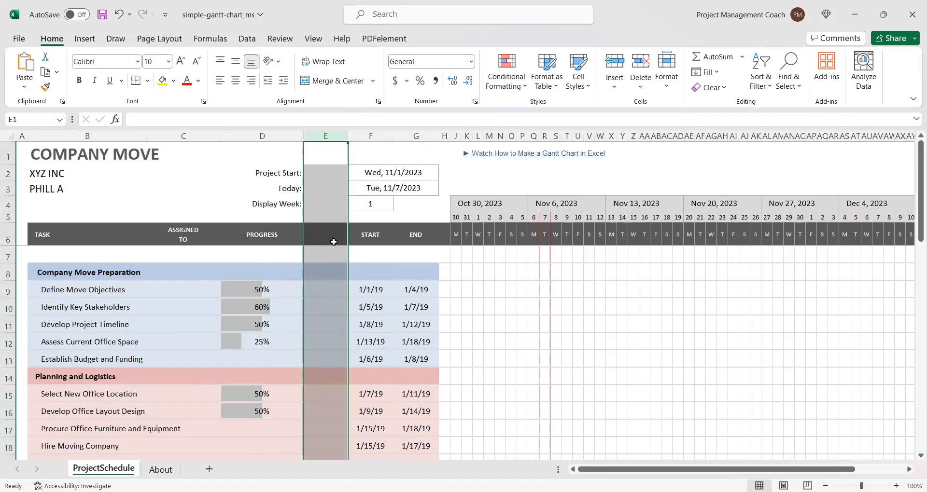
Enter "Duration" as the header of the new column between Progress and Start
left_click(327, 233)
type("Duration")
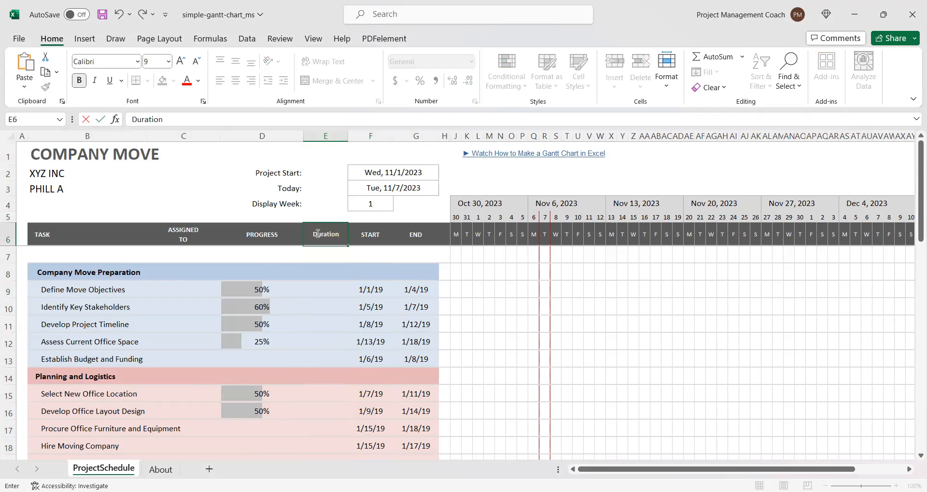
key("Return")
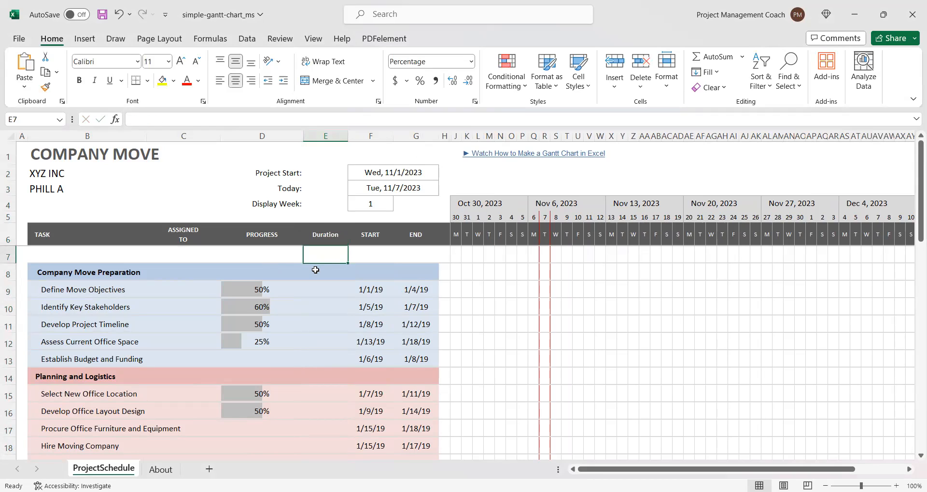
Link the start date of Define Move Objectives to the project start date with the formula =F2
left_click(372, 292)
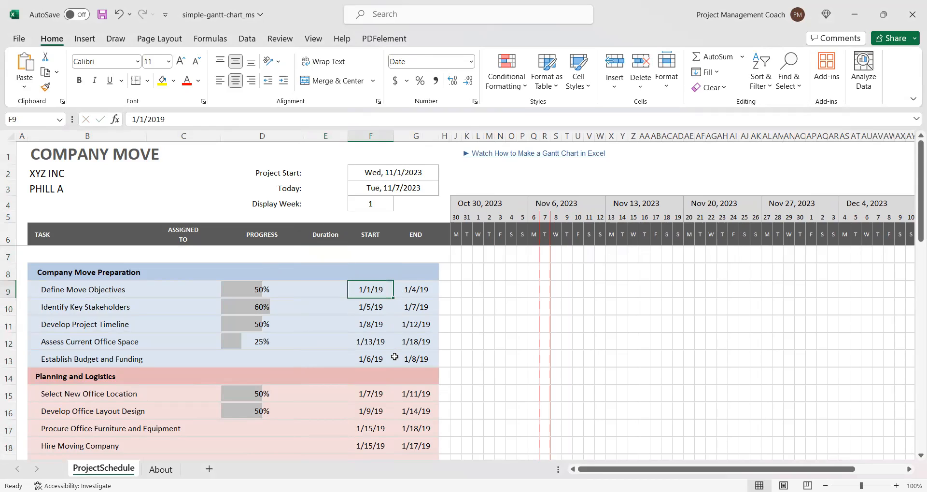
type("=")
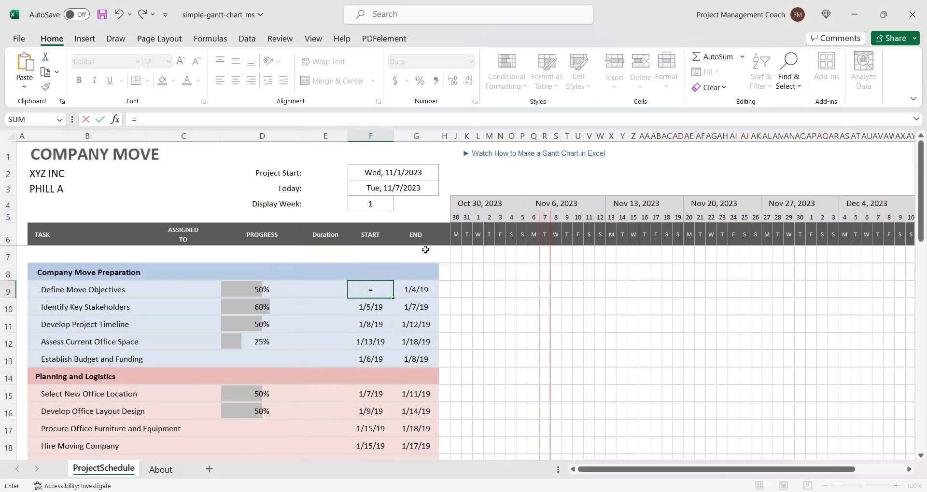
left_click(400, 174)
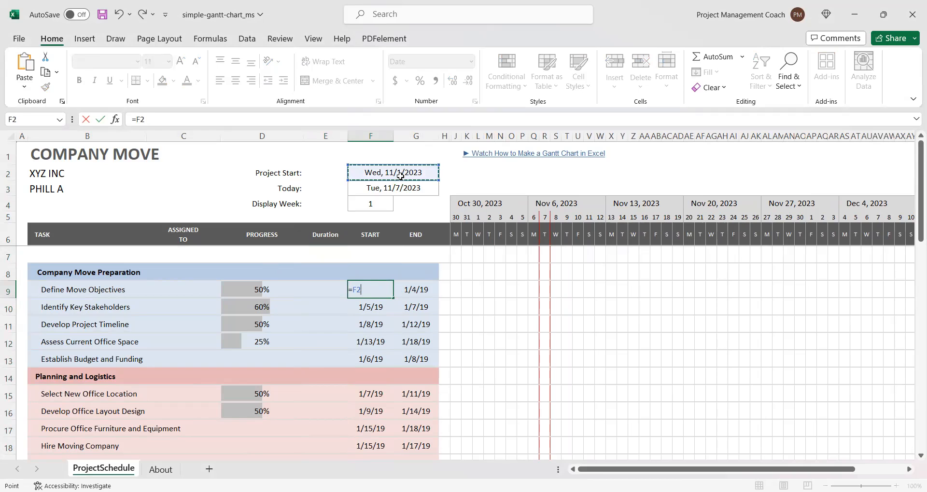
key("Return")
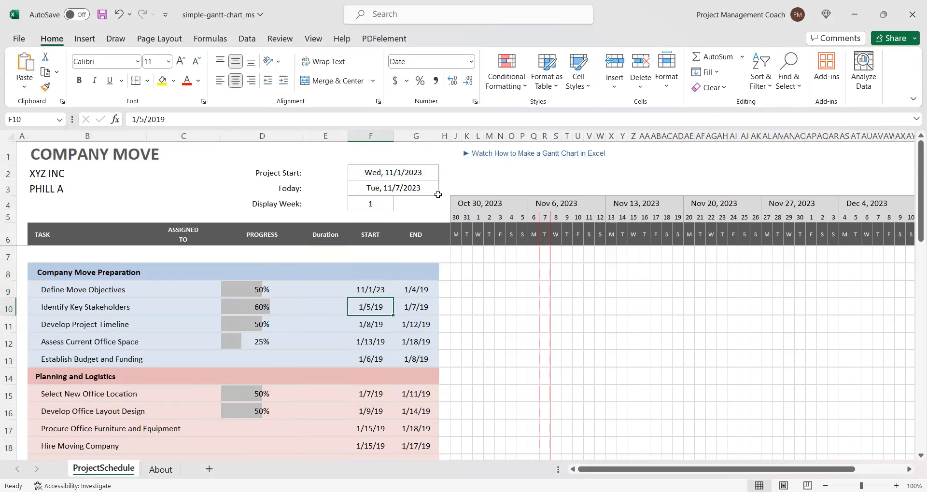
Try to enter a duration of 2 for the Define Move Objectives task
left_click(414, 292)
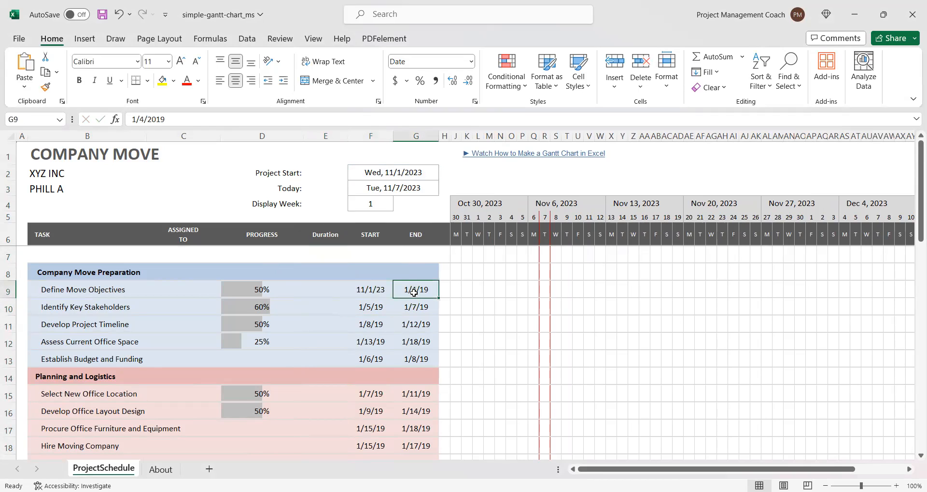
left_click(324, 286)
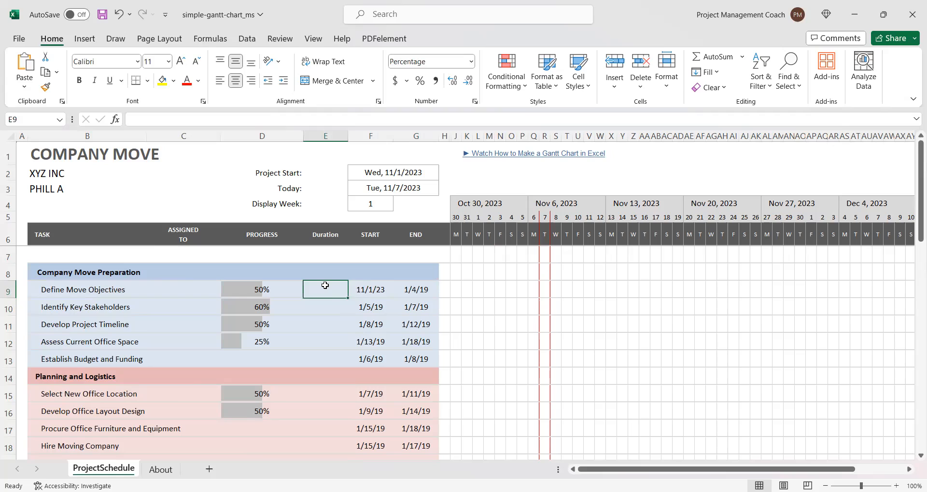
type("2")
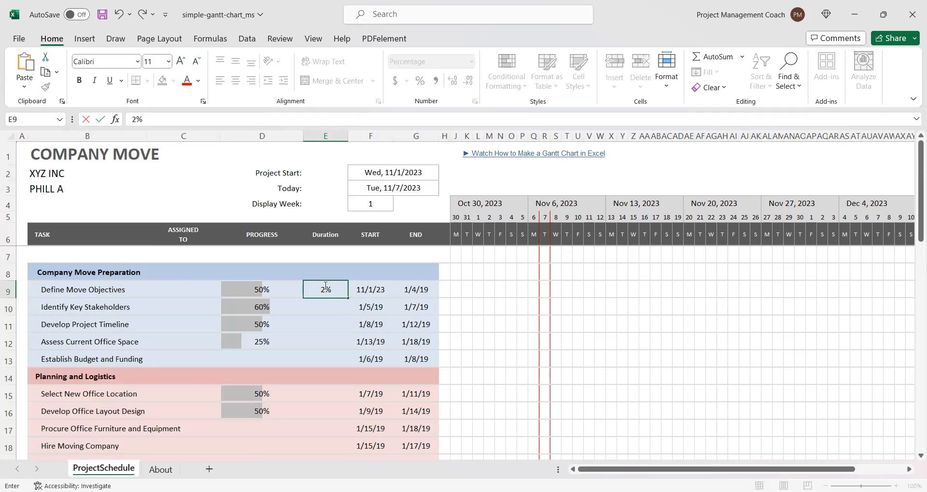
key("Return")
key("ctrl+z")
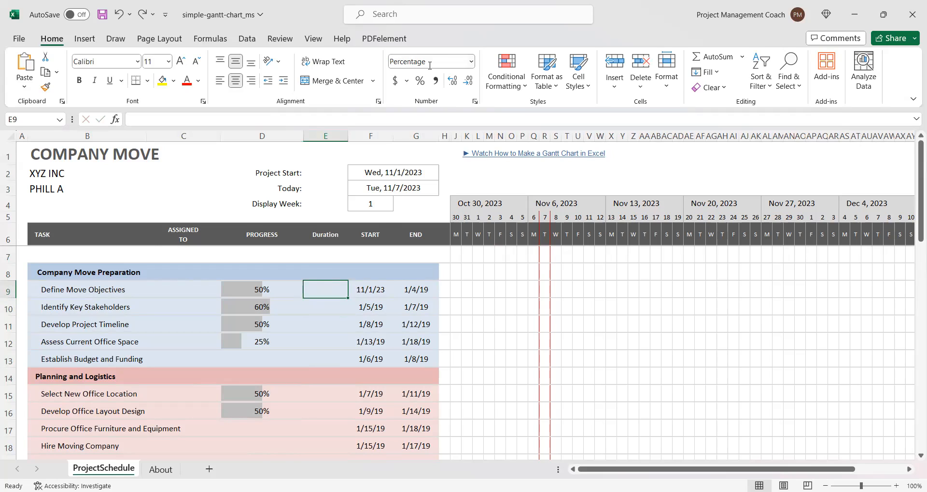
Apply the Number format to the Duration cell of the Define Move Objectives task
left_click(472, 64)
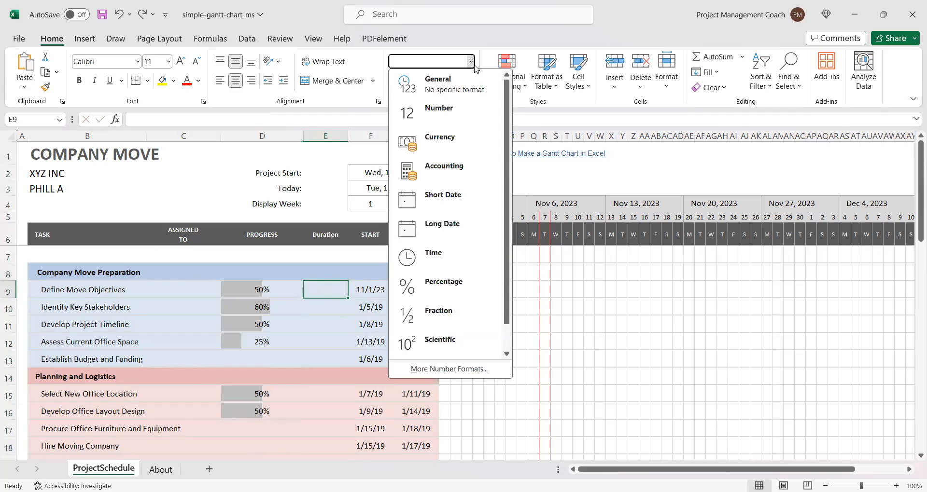
left_click(451, 116)
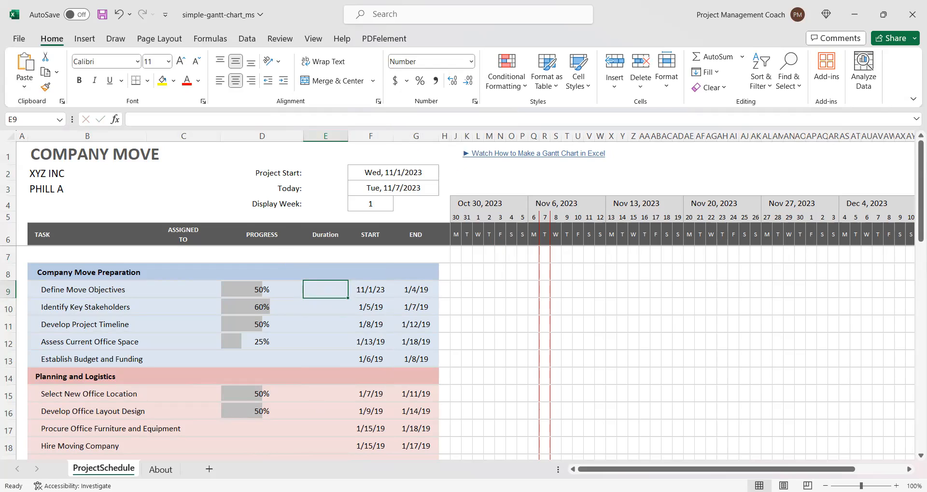
Rename the Duration column header to "DURATION (DAYS)"
left_click(330, 230)
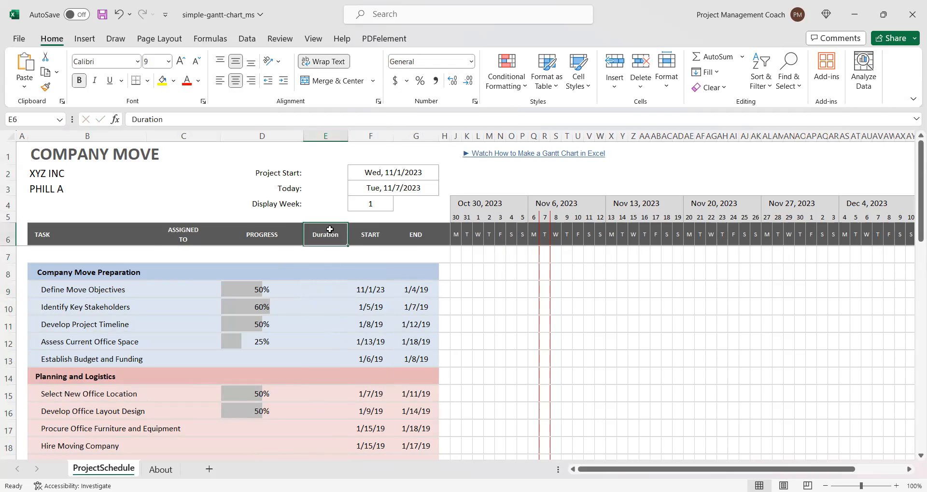
type("DURATION (")
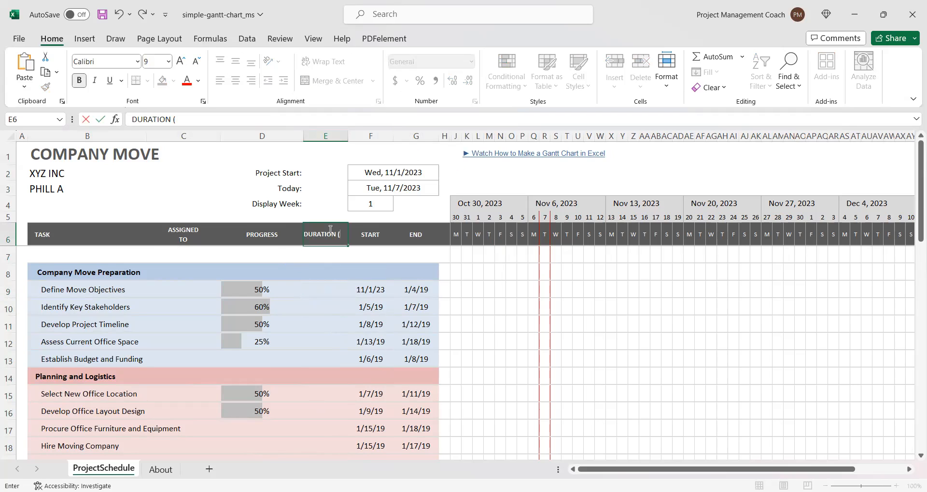
type("DAYS)")
key("Return")
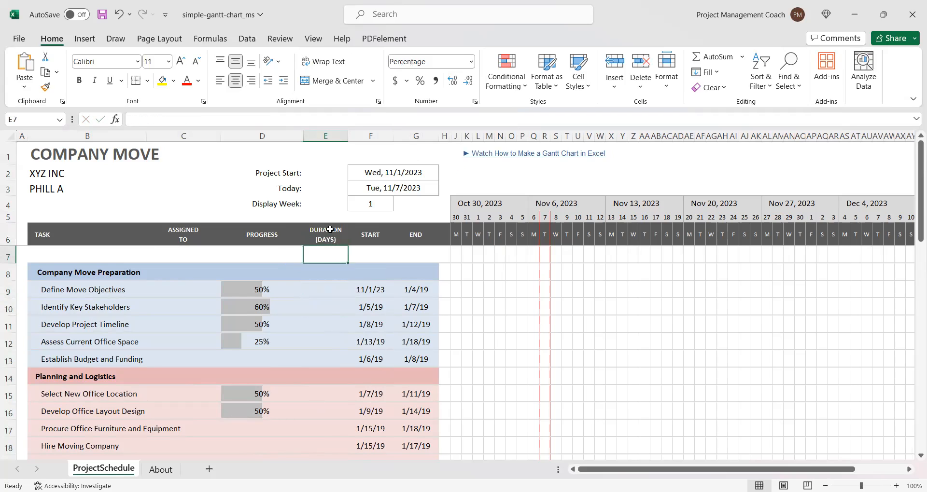
Try to enter durations of 3, 2, 1, 5 and 6 for the five Company Move Preparation tasks
key("Return")
key("Return")
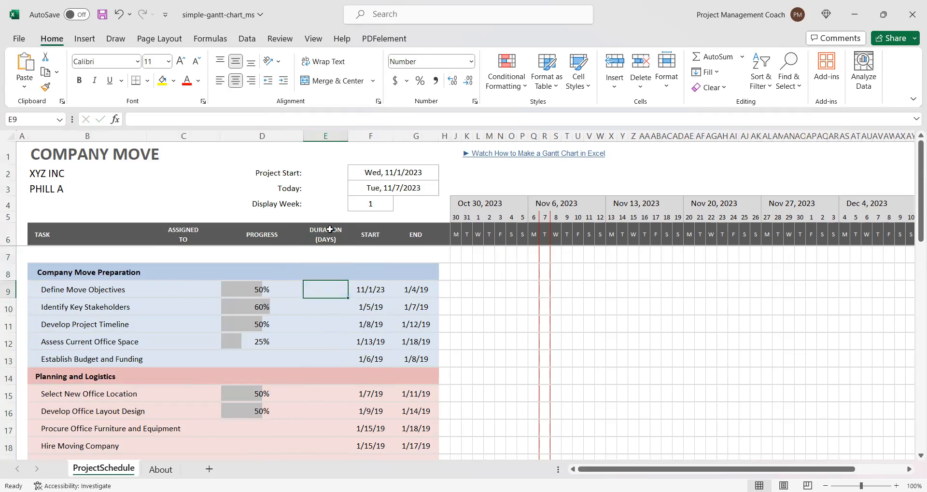
type("3")
key("Return")
type("2")
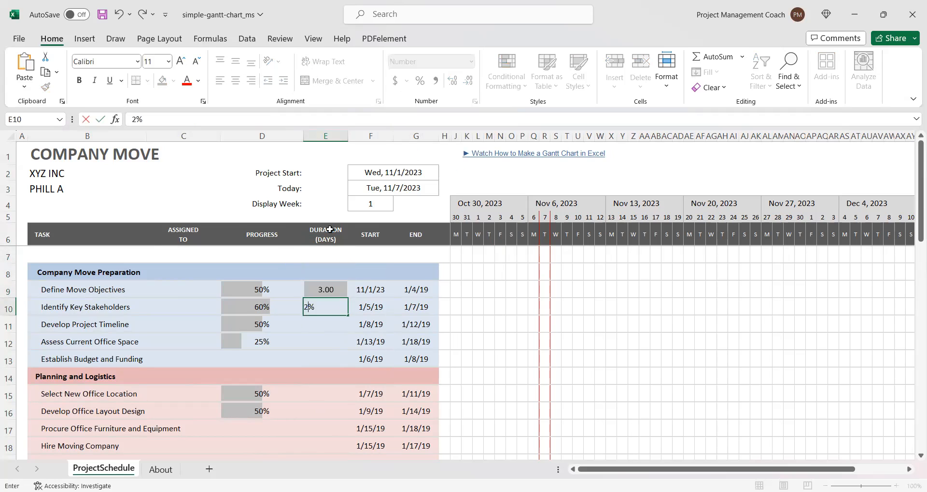
key("Return")
type("1")
key("Return")
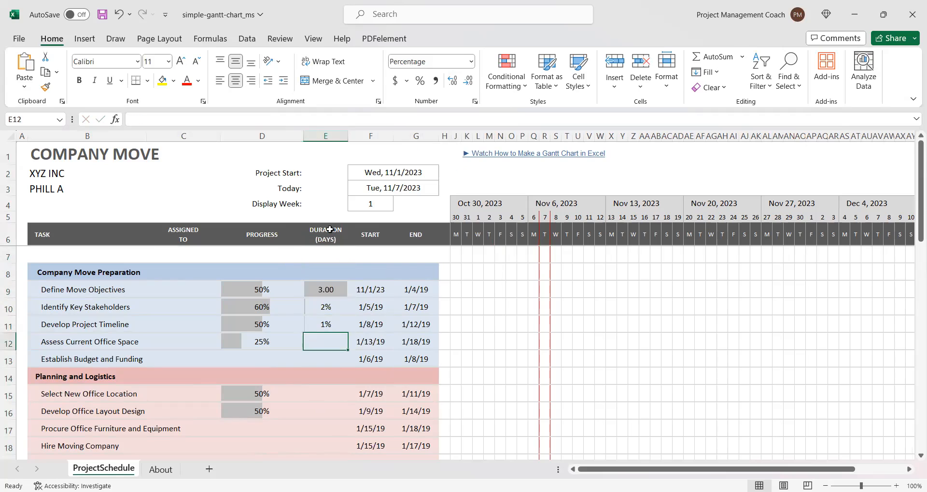
type("5")
key("Return")
type("6")
key("Return")
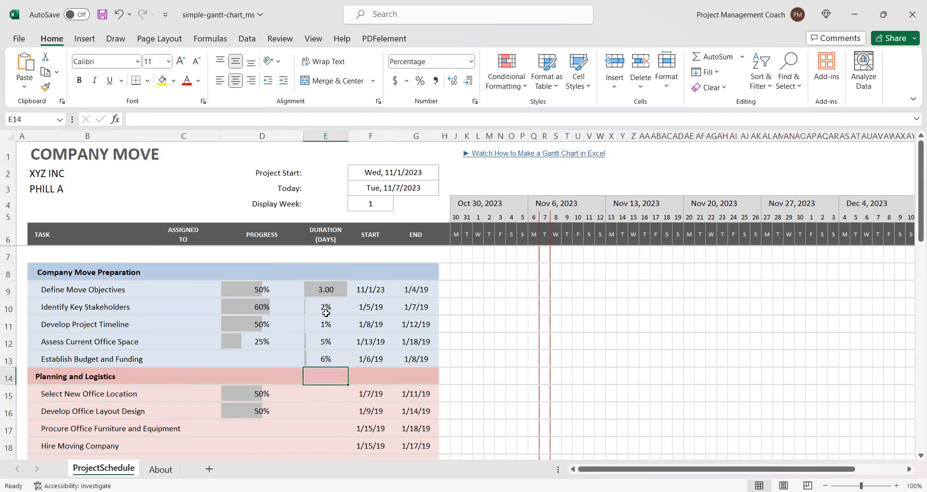
Format the whole Duration column as Number with no decimal places
left_click(328, 262)
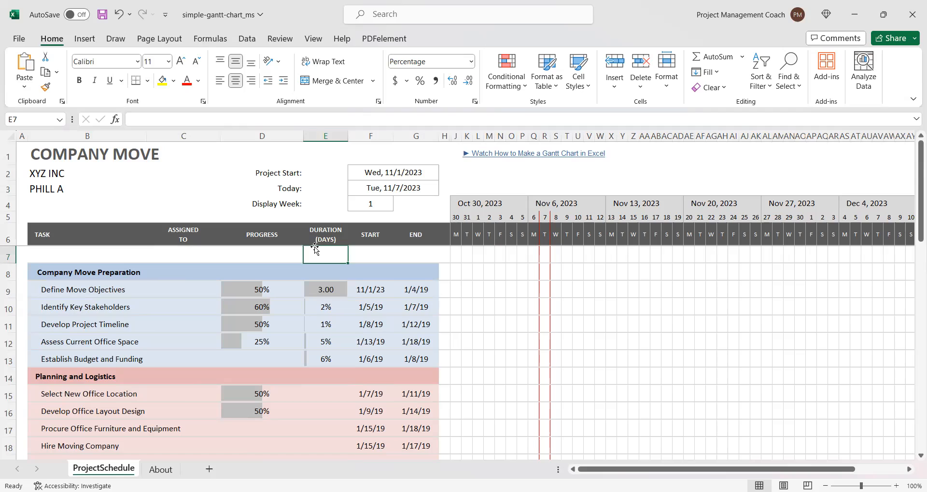
key("shift+Down")
key("shift+Down")
key("shift+Down")
key("shift+Down")
key("shift+Down")
key("shift+Down")
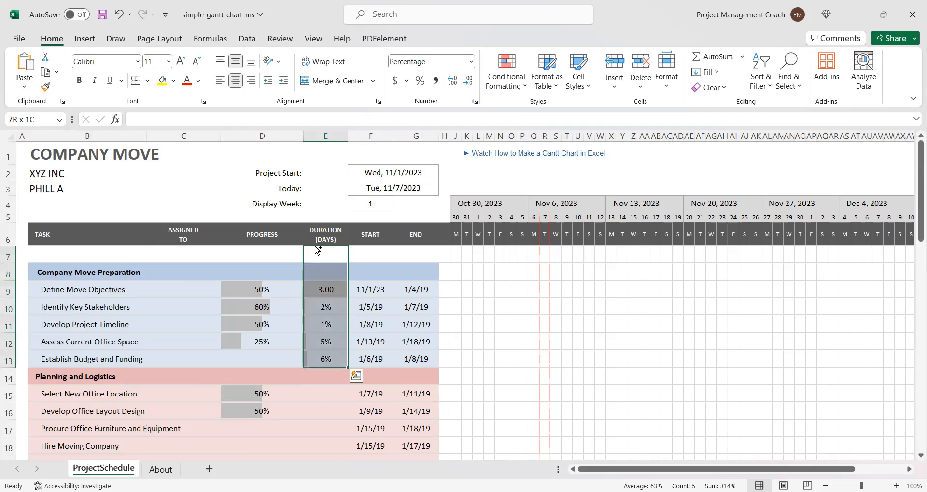
left_click(318, 135)
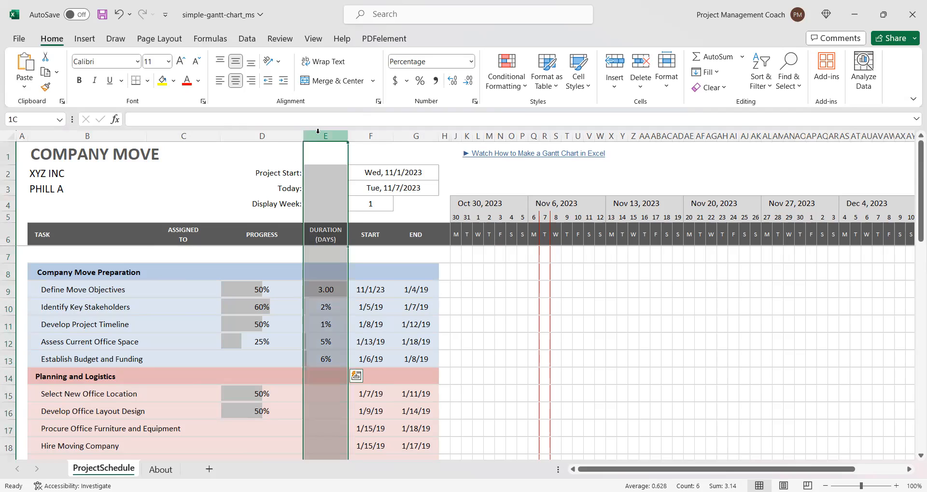
left_click(403, 59)
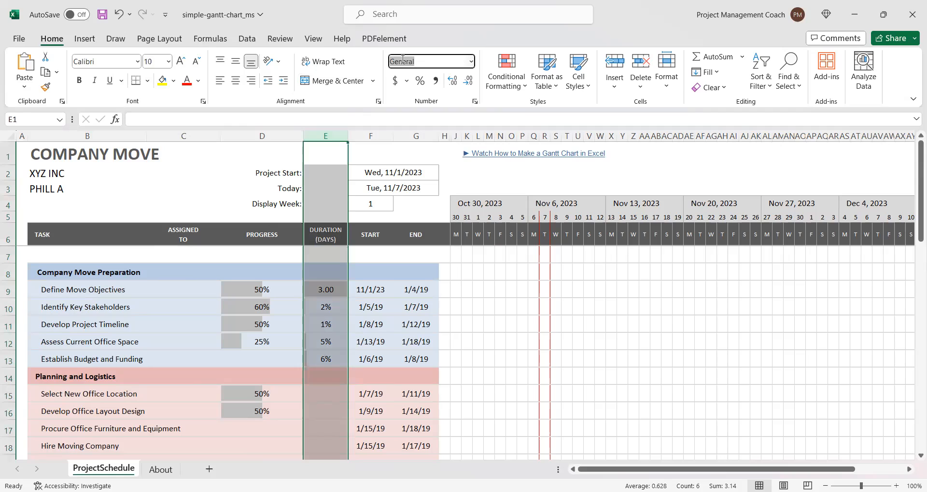
left_click(471, 61)
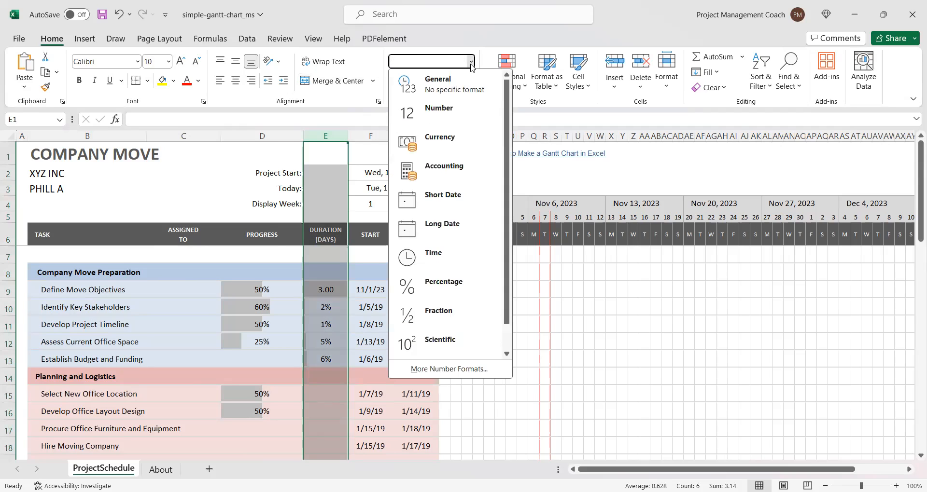
left_click(454, 111)
left_click(453, 83)
left_click(467, 79)
left_click(467, 80)
left_click(468, 80)
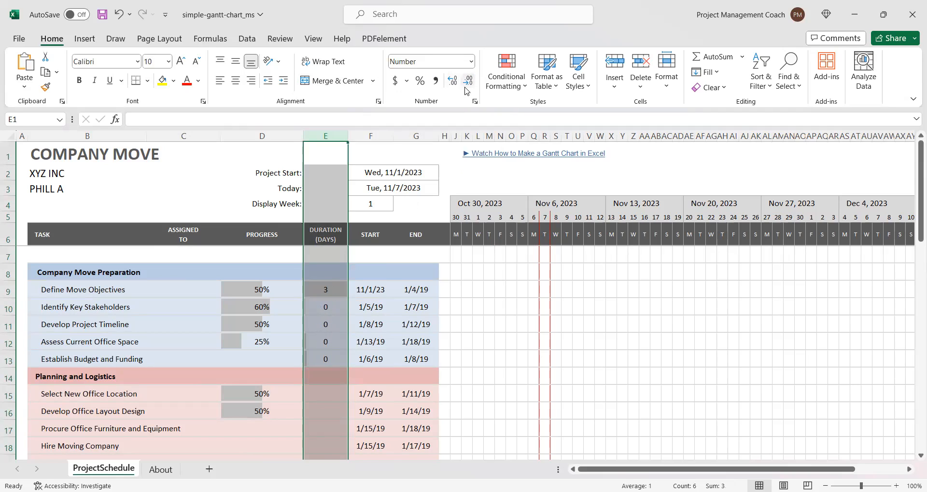
Enter durations of 2, 2, 3, 4 and 5 days for the five Company Move Preparation tasks in order
left_click(334, 295)
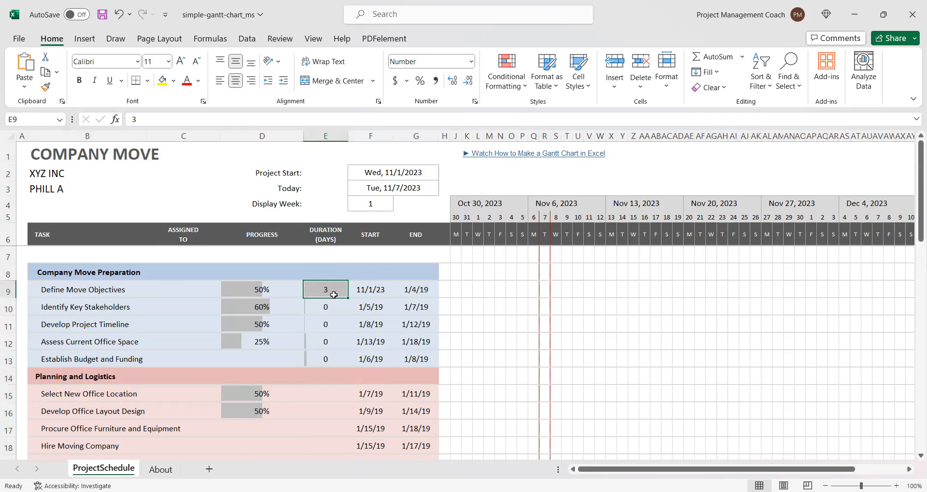
type("2")
key("Return")
type("2")
key("Return")
type("3")
key("Return")
type("4")
key("Return")
type("5")
key("Return")
Enter durations of 3, 1, 2, 1 and 2 days for the five Planning and Logistics tasks in order
key("Left")
key("Down")
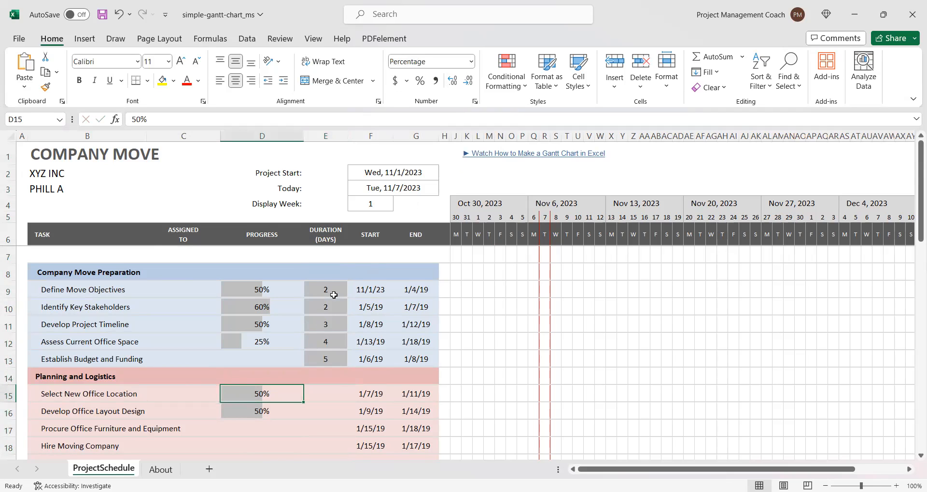
key("Right")
type("3")
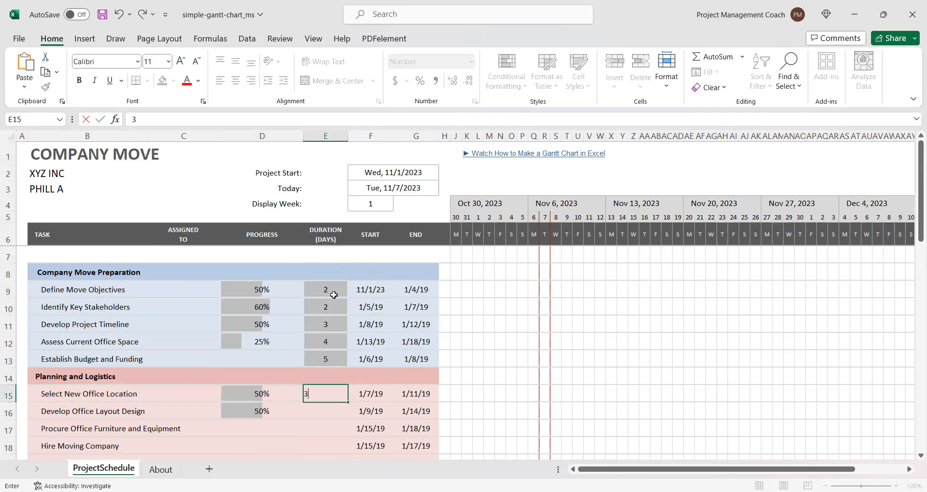
key("Return")
type("1")
key("Return")
type("2")
key("Return")
type("1")
key("Return")
type("2")
key("Return")
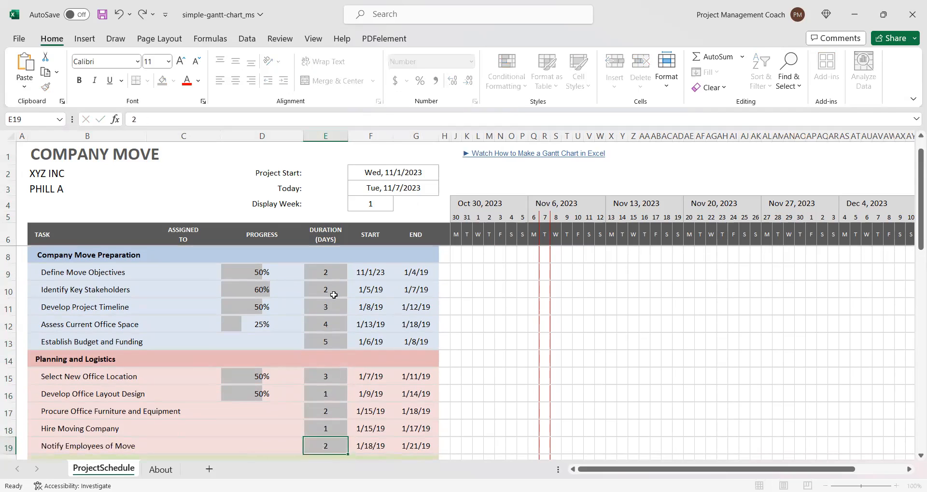
Set the duration of Packing and Labeling Items to 1 and IT Infrastructure Setup to 2, keeping the Pre-Move Preparations heading's duration blank
type("4")
key("Return")
type("1")
key("Return")
type("2")
key("Up")
key("Up")
key("Up")
key("Delete")
key("Down")
key("Down")
key("Down")
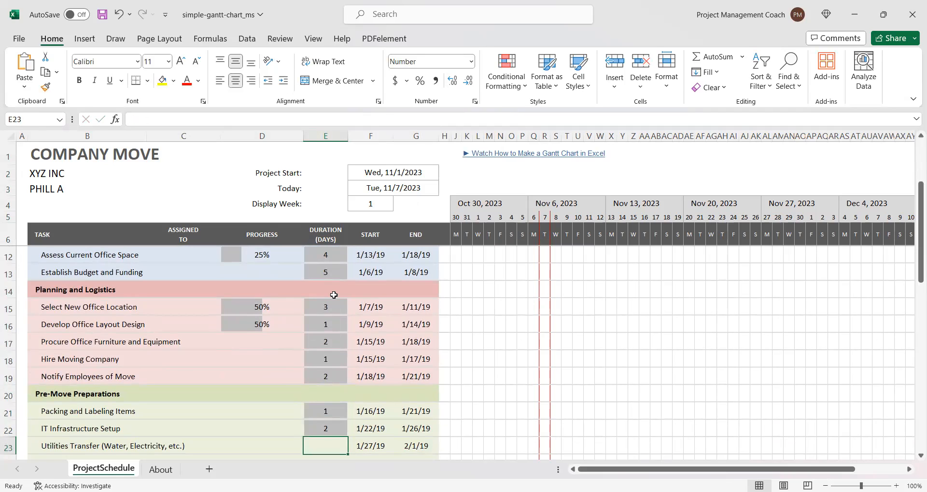
Enter durations of 3, 2 and 4 days for Utilities Transfer, Employee Training on New Office and Test Run of Move Plan
type("3")
key("Return")
type("2")
key("Return")
type("4")
key("Return")
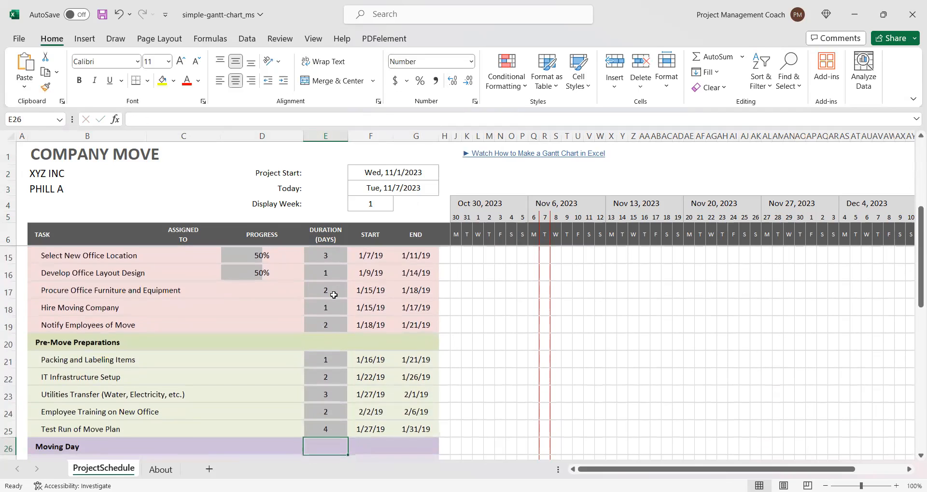
Enter durations of 2, 2, 1, 2 and 3 days for the five Moving Day tasks in order
key("Return")
key("Return")
type("43")
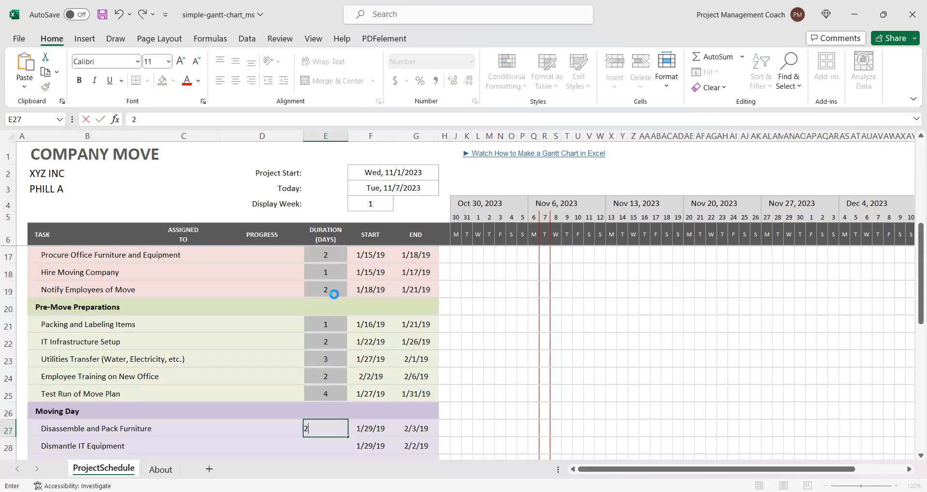
key("Return")
key("Up")
type("2")
key("Return")
type("1")
key("Return")
type("2")
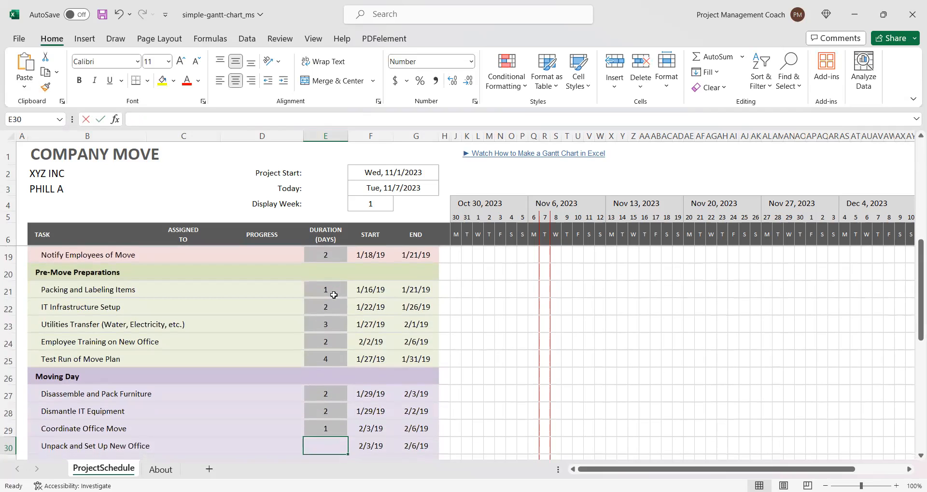
key("Return")
type("3")
key("Return")
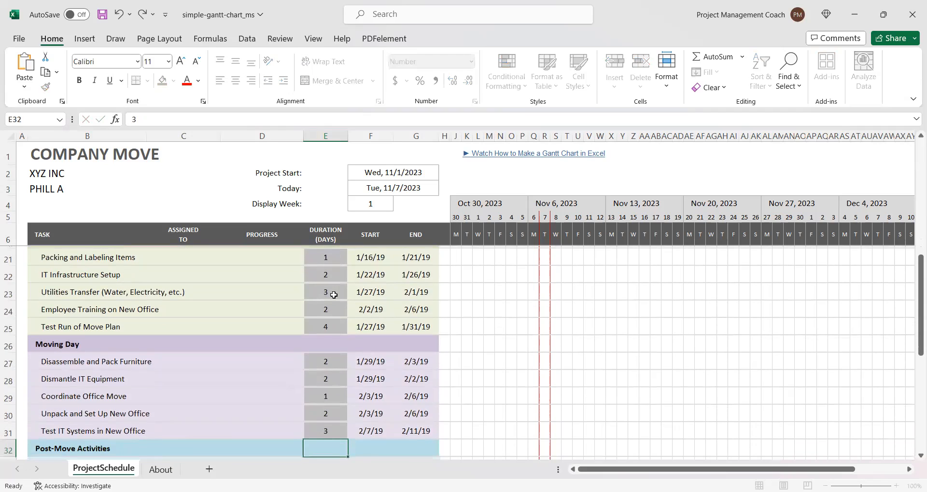
Enter durations of 2, 4, 2, 1 and 3 days for the five Post-Move Activities tasks in order
key("Return")
type("2")
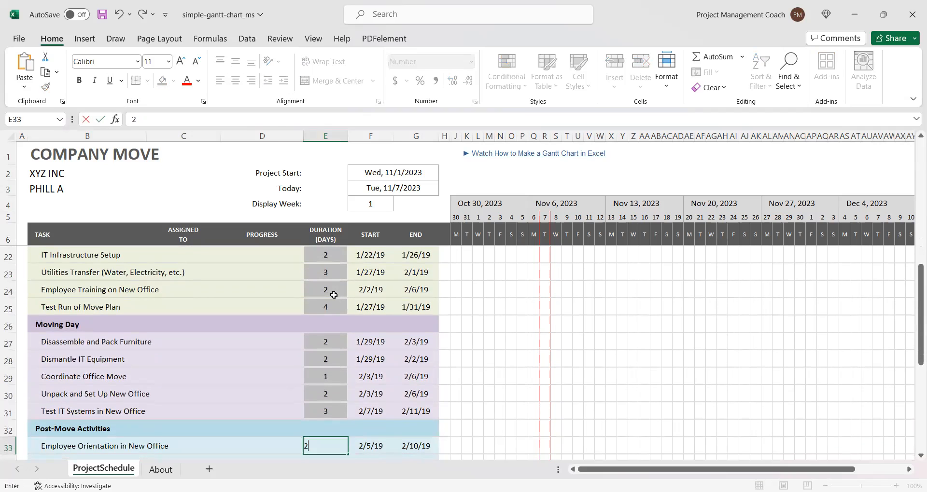
key("Return")
type("4")
key("Return")
type("2")
key("Return")
type("1")
key("Return")
type("3")
key("Return")
Review the durations entered for all phases, going back up to the top of the schedule
key("Up")
key("Up")
key("Up")
key("Up")
key("Up")
key("Up")
key("Up")
key("Up")
key("Up")
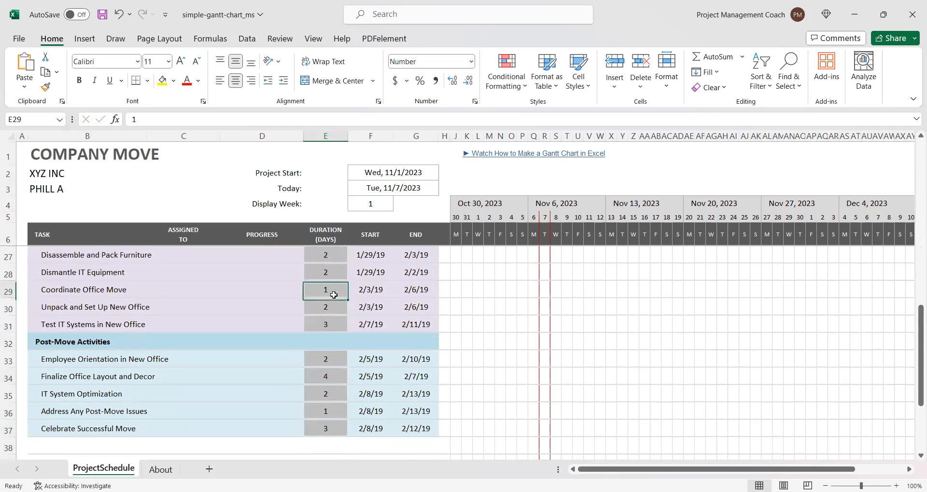
key("Up")
key("Up")
key("Up")
key("Up")
key("Up")
key("Up")
key("Up")
key("Up")
key("Up")
key("Up")
key("Up")
key("Up")
key("Up")
key("Up")
key("Up")
key("Up")
key("Up")
key("Up")
key("Up")
key("Up")
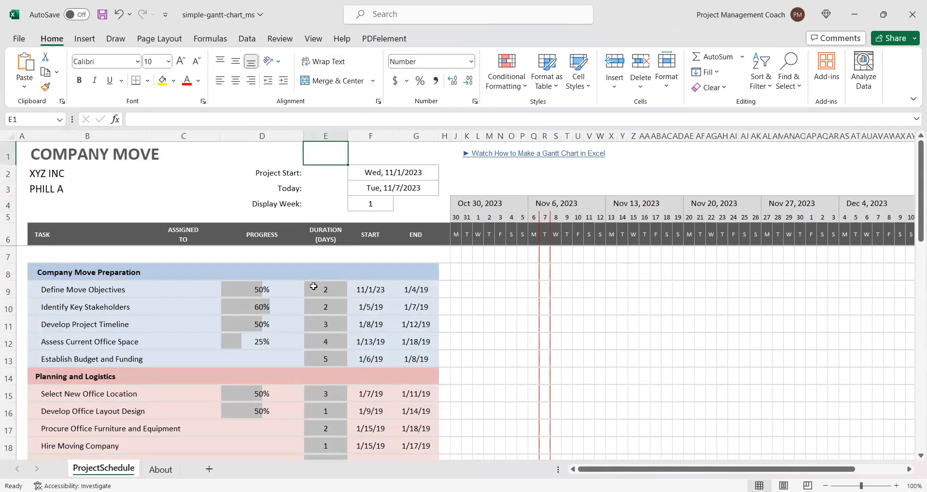
Calculate the end date of Define Move Objectives from its start date and duration with the formula =F9+E9
left_click(368, 288)
left_click(423, 290)
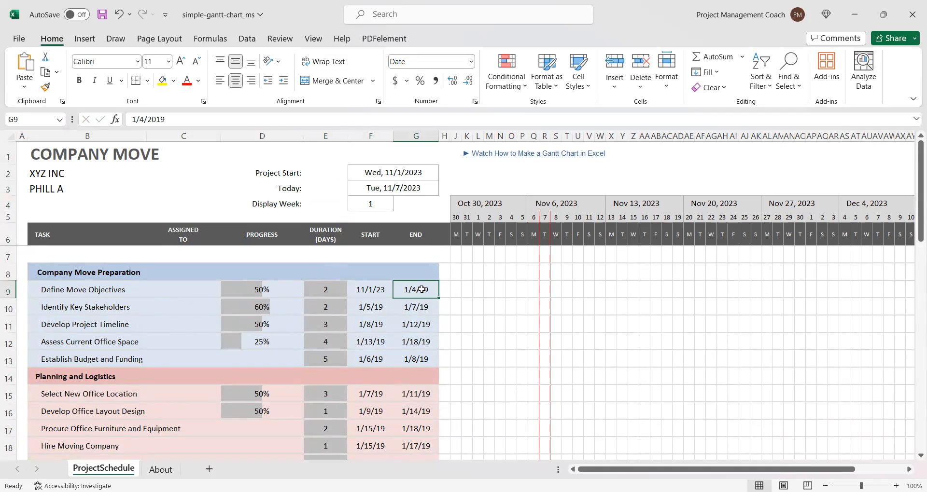
type("=")
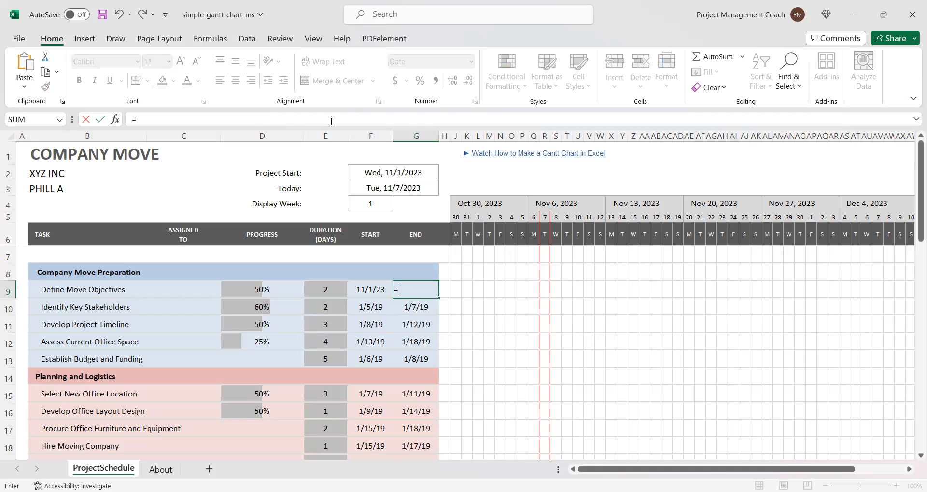
left_click(366, 291)
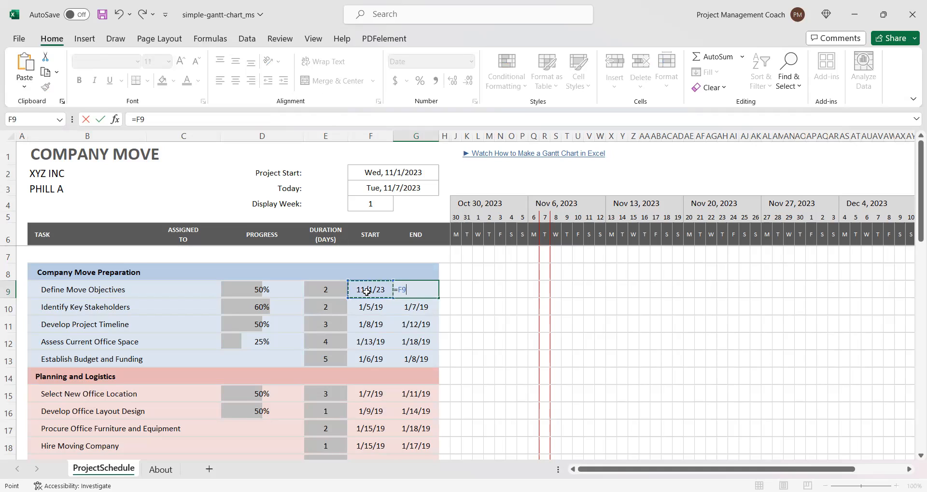
type("+")
left_click(321, 291)
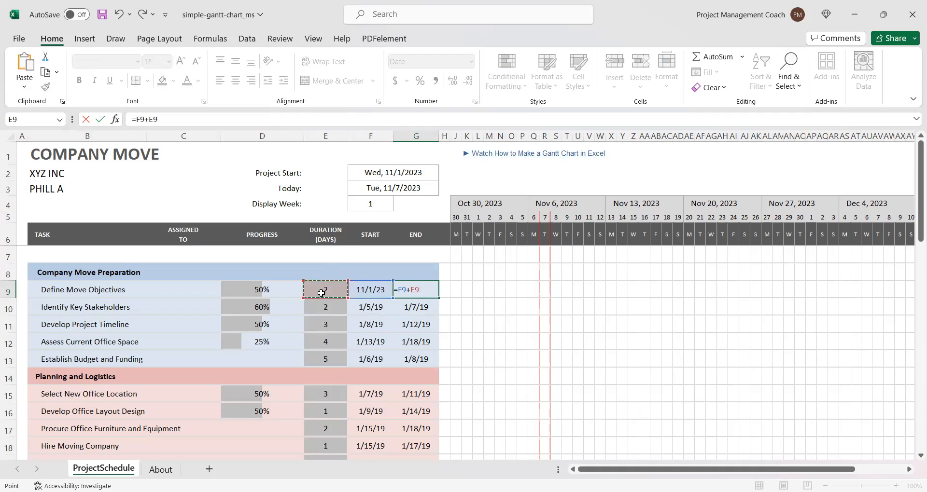
key("Return")
key("Up")
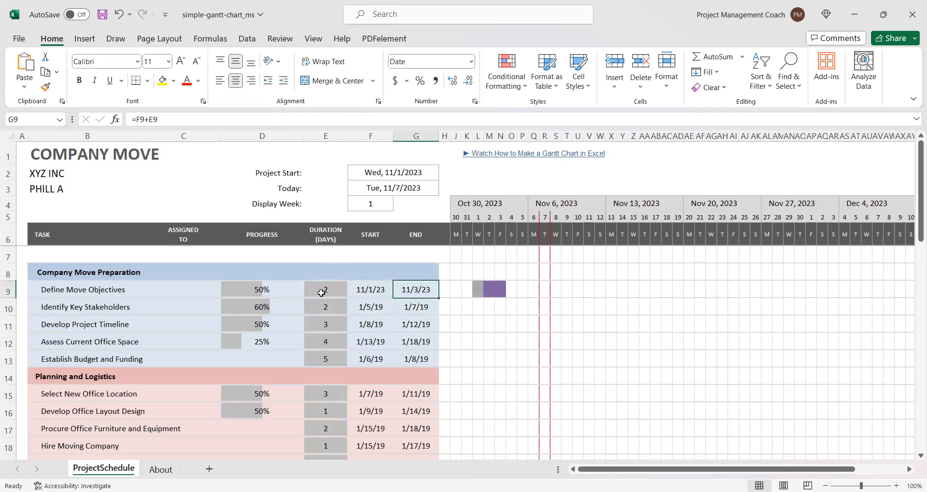
Link the start date of Identify Key Stakeholders to the end date of Define Move Objectives with the formula =G9
key("Left")
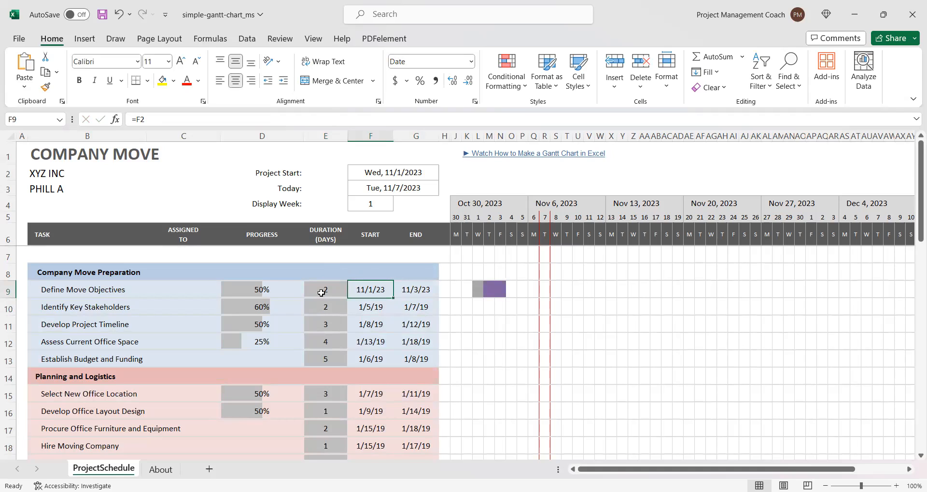
key("Down")
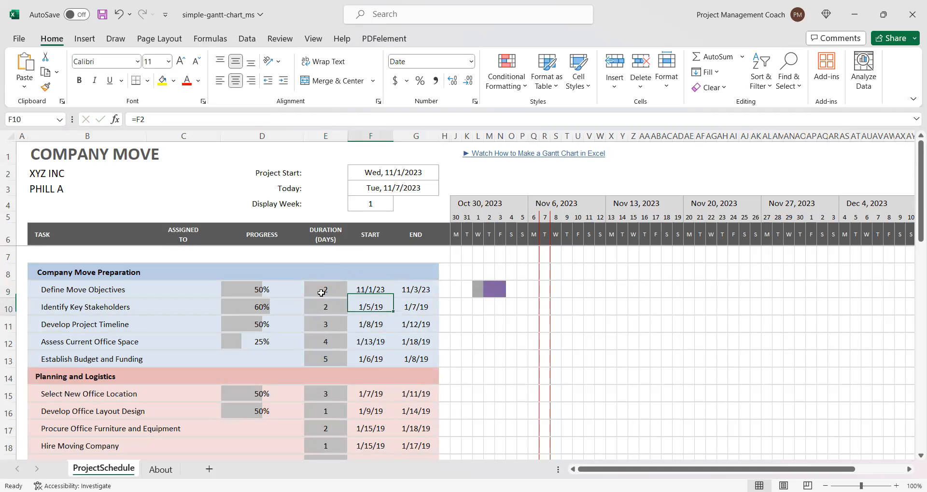
type("=")
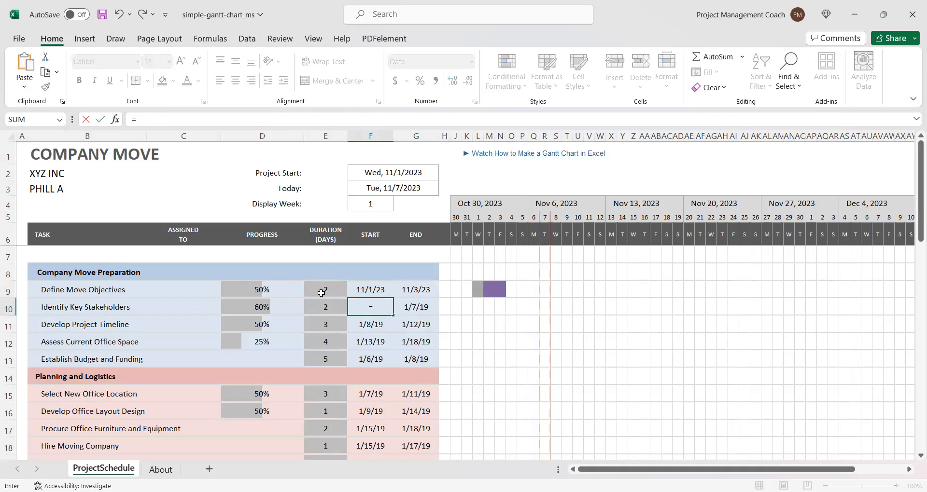
left_click(413, 287)
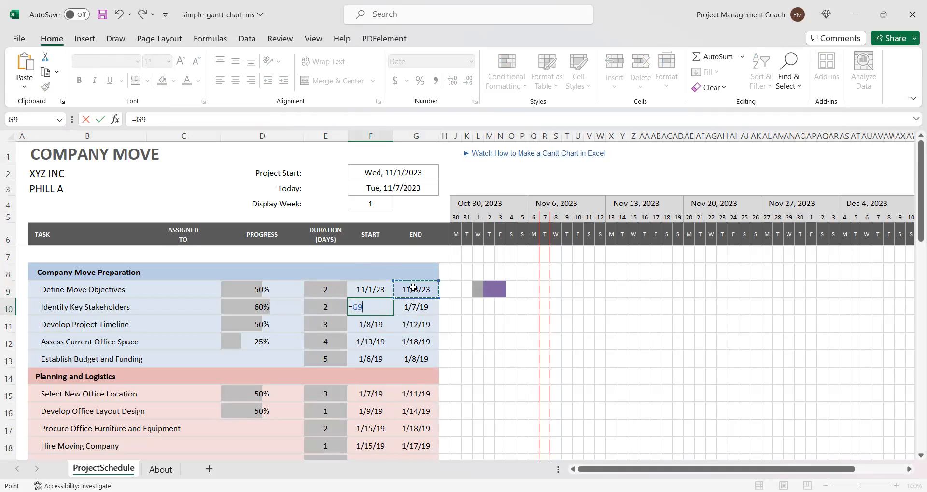
key("Return")
key("Up")
key("Right")
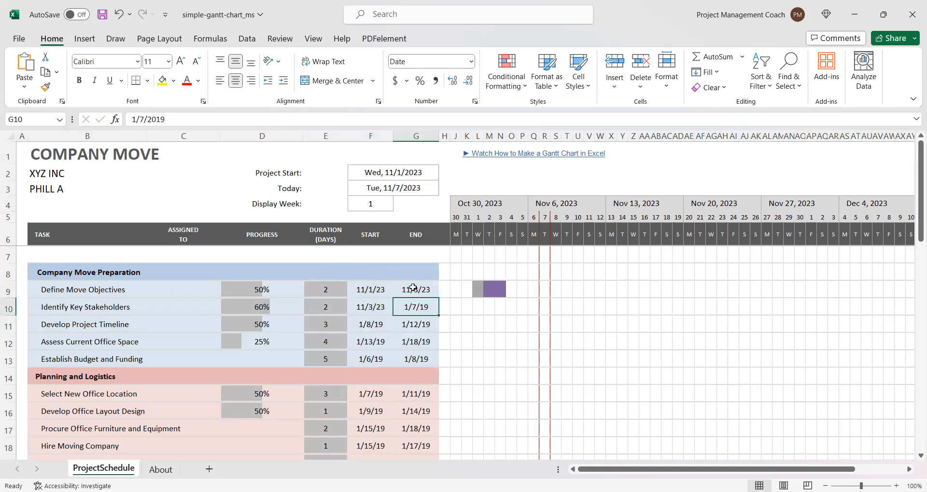
Calculate the end date of Identify Key Stakeholders with =F10+E10, and fill its start and end formulas down to Establish Budget and Funding
type("=")
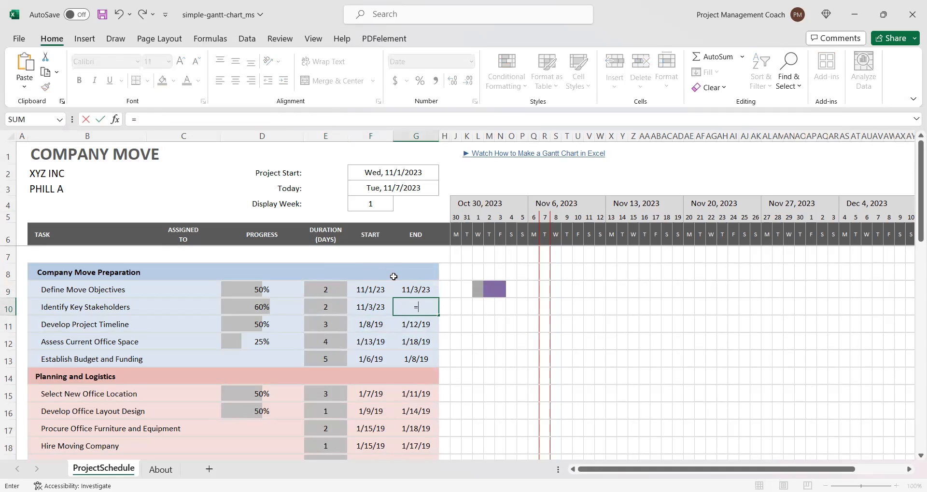
left_click(376, 307)
type("+")
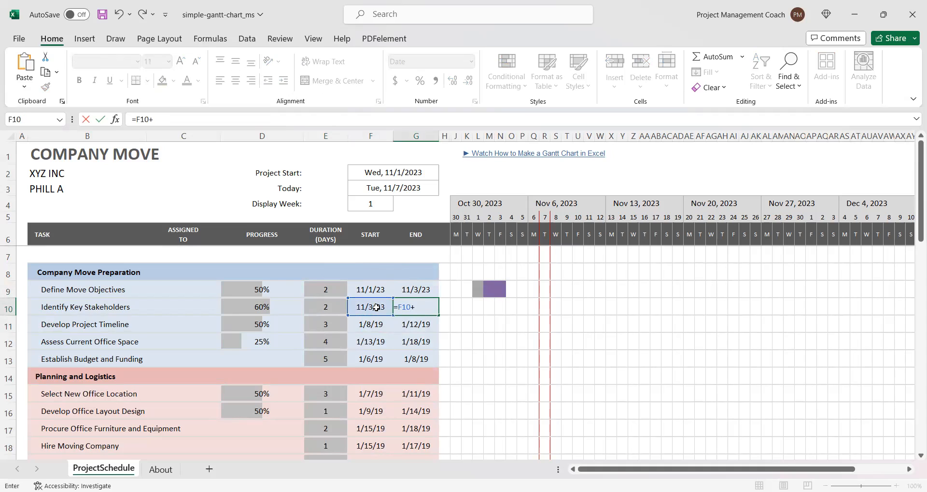
left_click(325, 305)
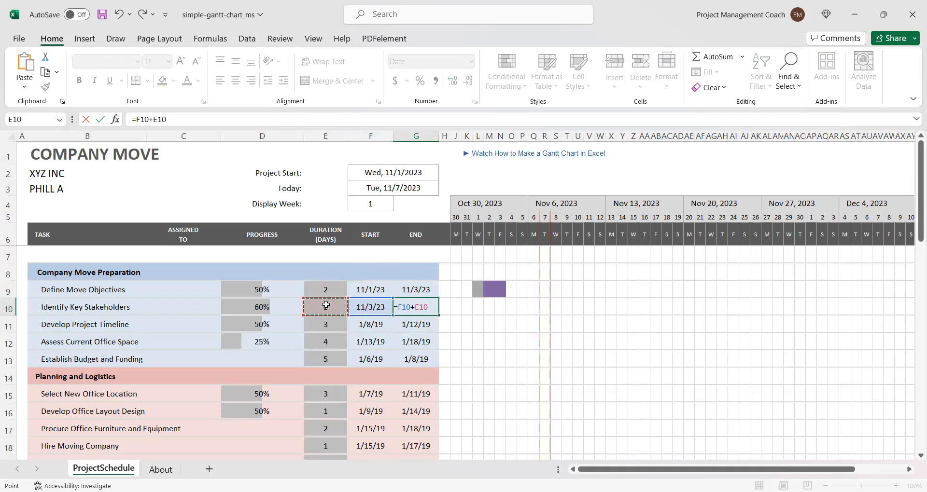
key("Return")
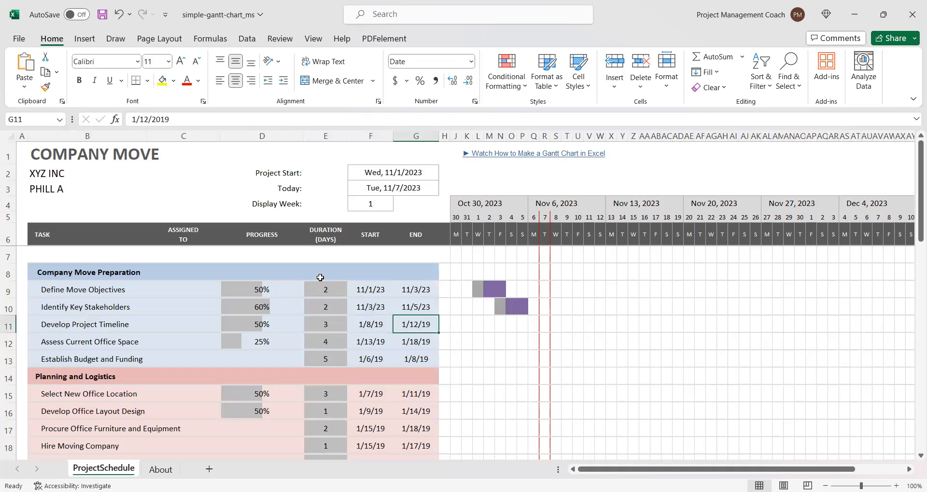
left_click_drag(369, 305, 439, 367)
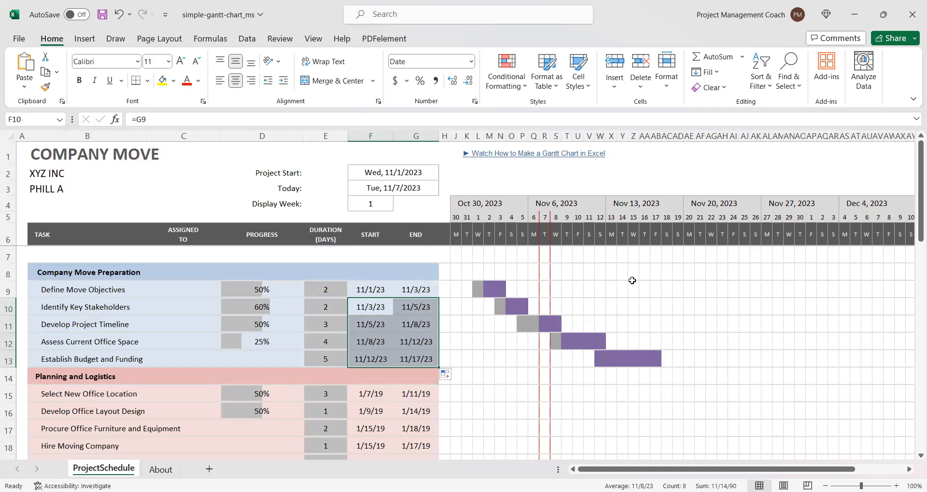
Examine the progress percentages and first start date of the Company Move Preparation tasks against their chart bars
left_click(569, 381)
left_click(263, 342)
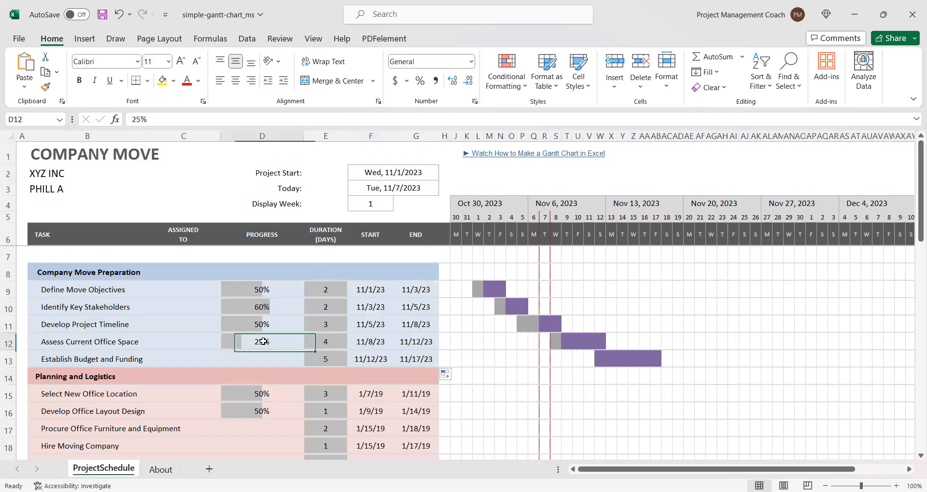
left_click(257, 288)
left_click(261, 307)
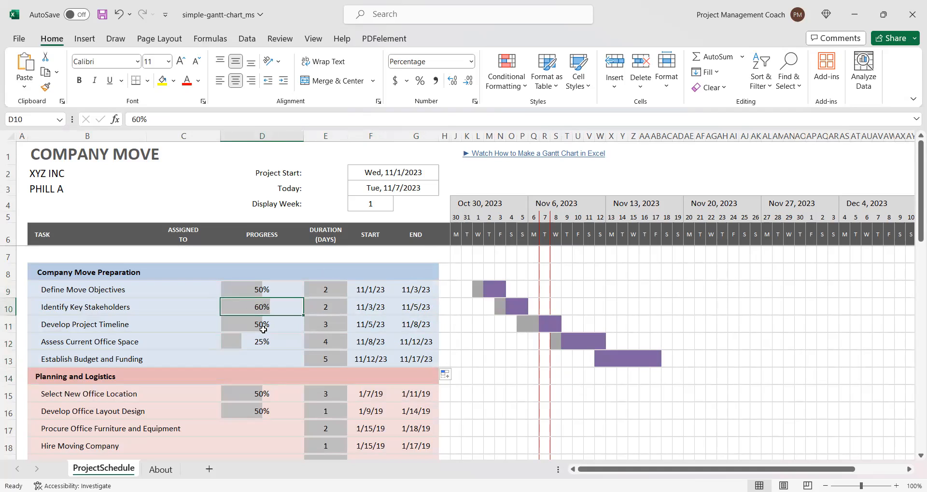
left_click(263, 332)
left_click(265, 343)
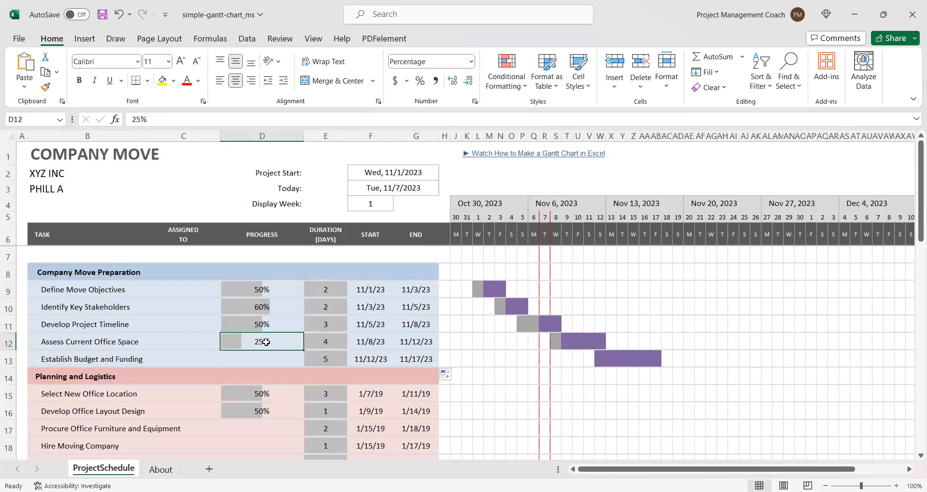
left_click(366, 286)
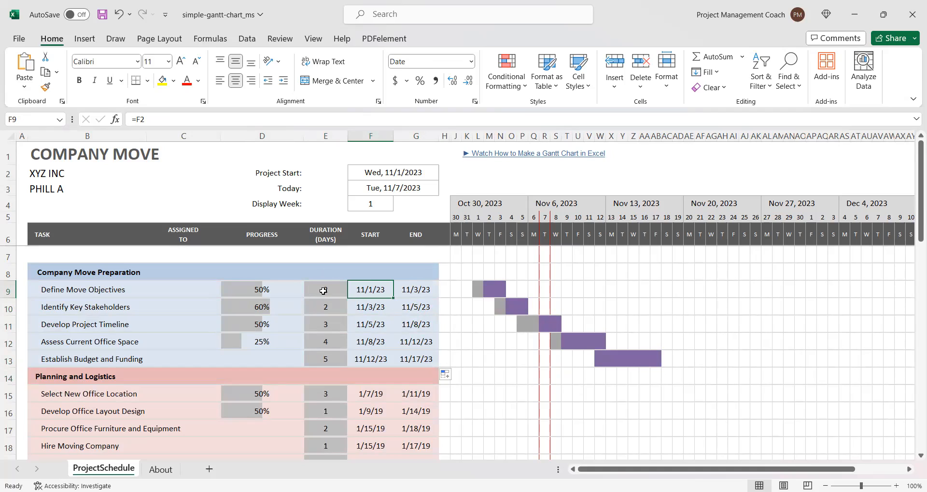
Link the start date of Select New Office Location to the end date of Establish Budget and Funding with the formula =G13
left_click(378, 395)
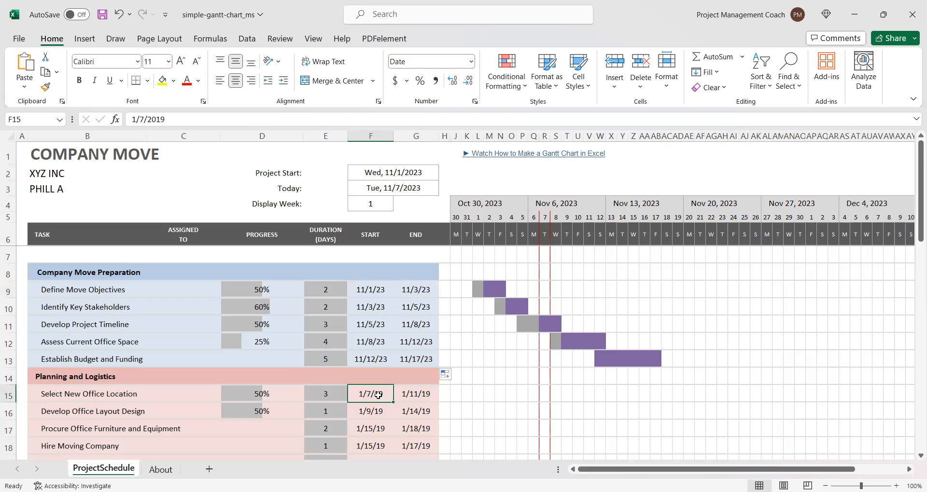
type("=")
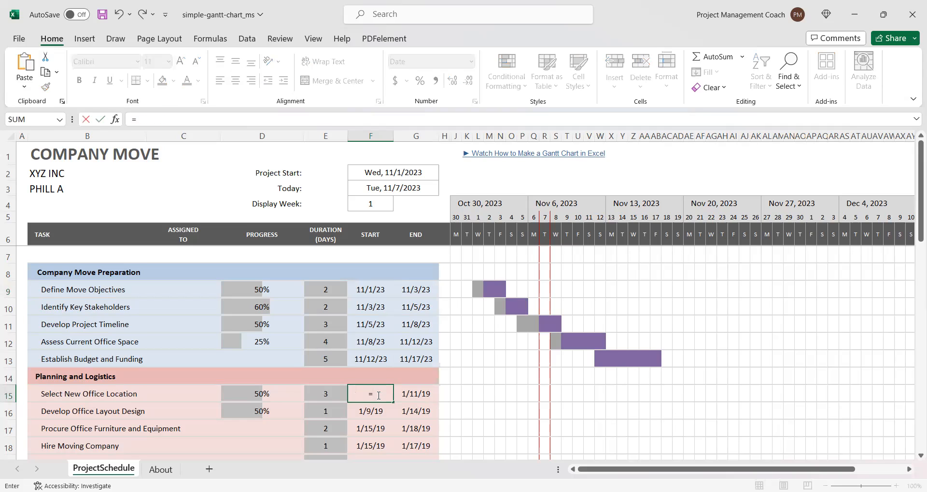
left_click(409, 359)
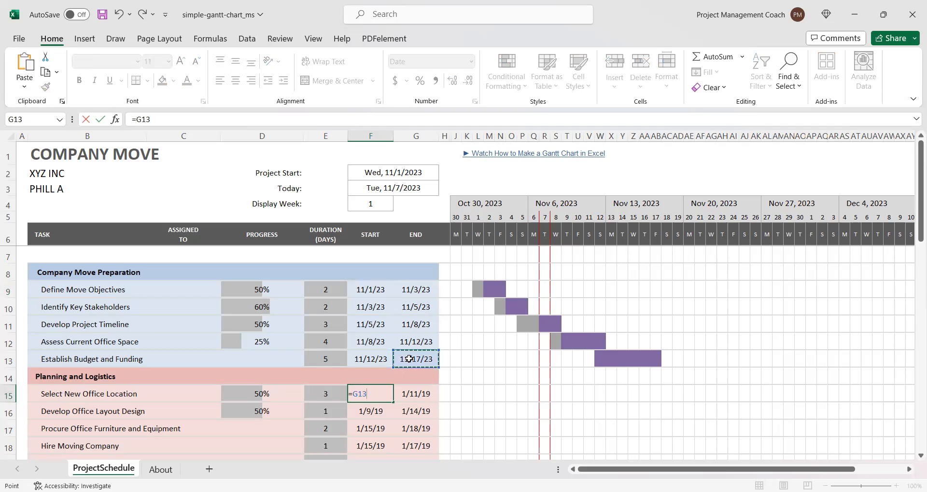
key("Return")
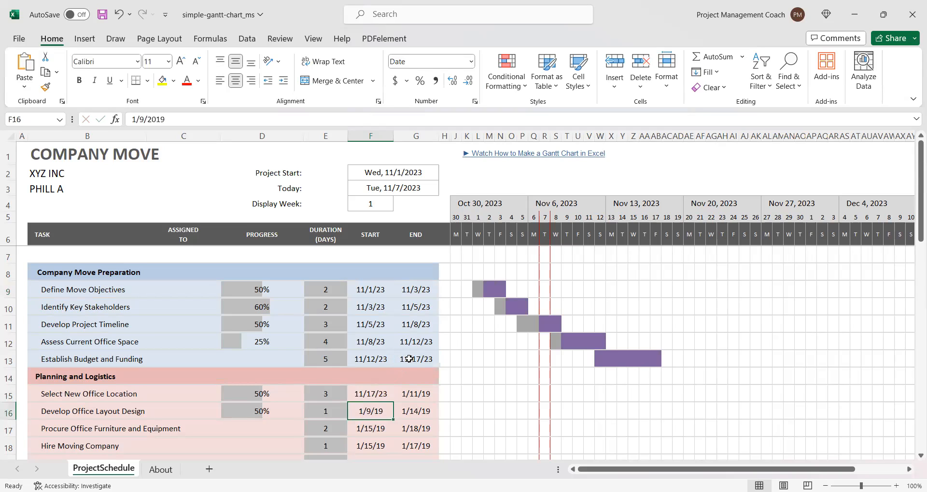
Copy the end date formula of Establish Budget and Funding to the end date of Select New Office Location
key("Up")
key("Right")
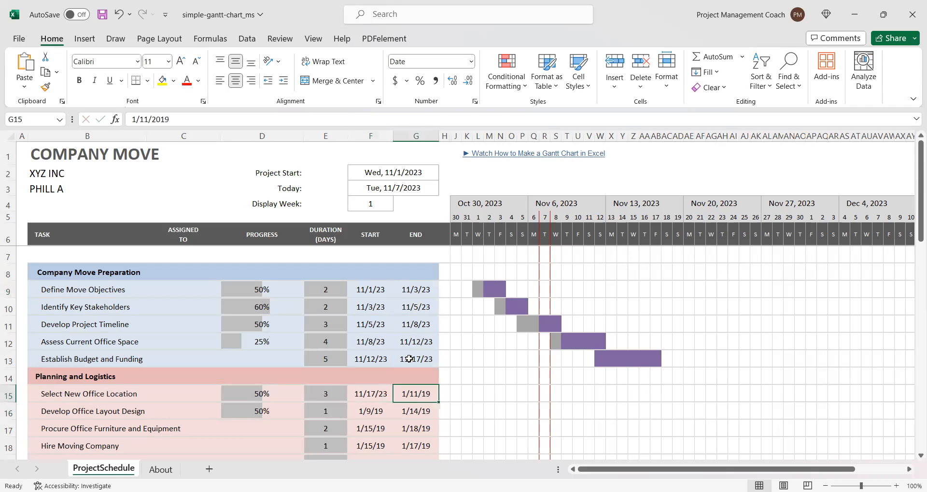
key("Up")
key("Up")
key("ctrl+c")
key("Down")
key("Down")
key("ctrl+v")
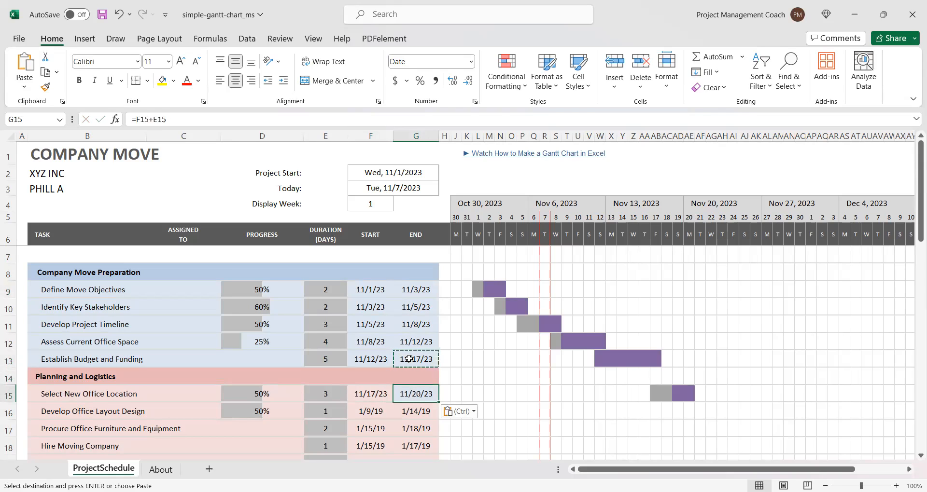
key("Left")
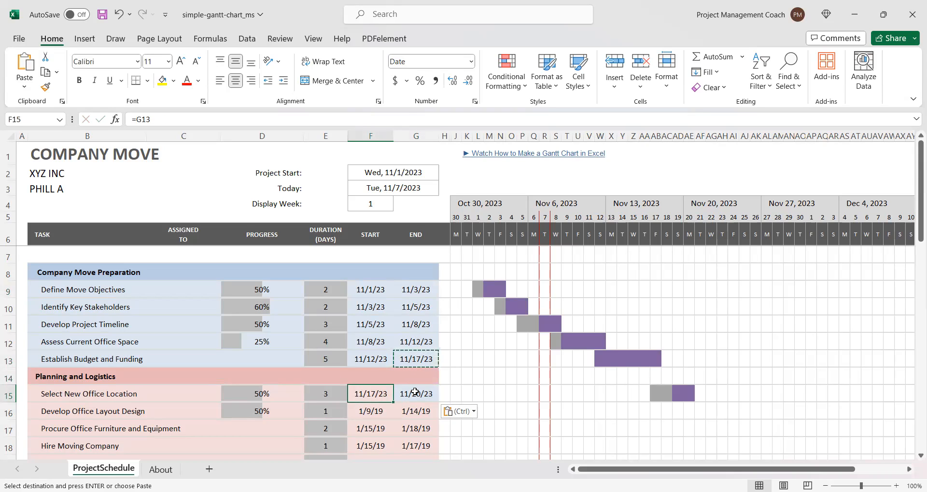
Copy the start and end formulas in F10:G13 to the Planning and Logistics tasks from Develop Office Layout Design to Notify Employees of Move
left_click(375, 412)
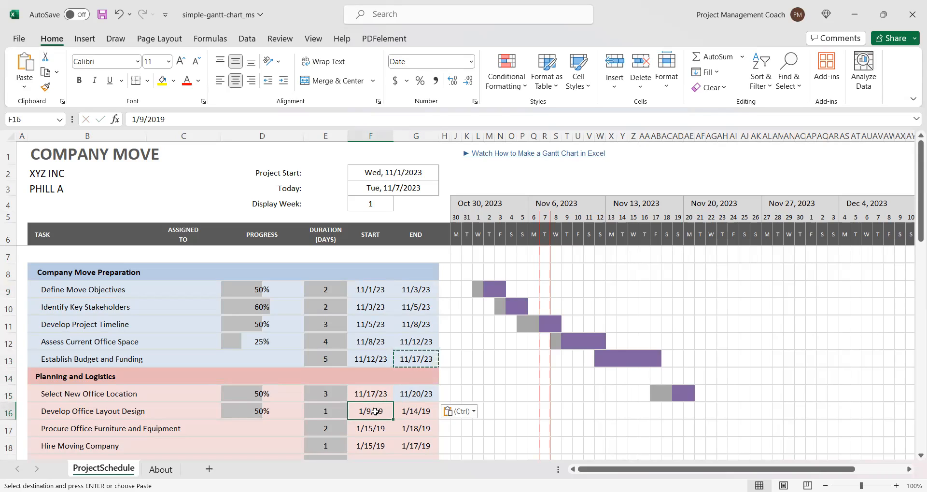
left_click_drag(370, 304, 415, 360)
key("ctrl+c")
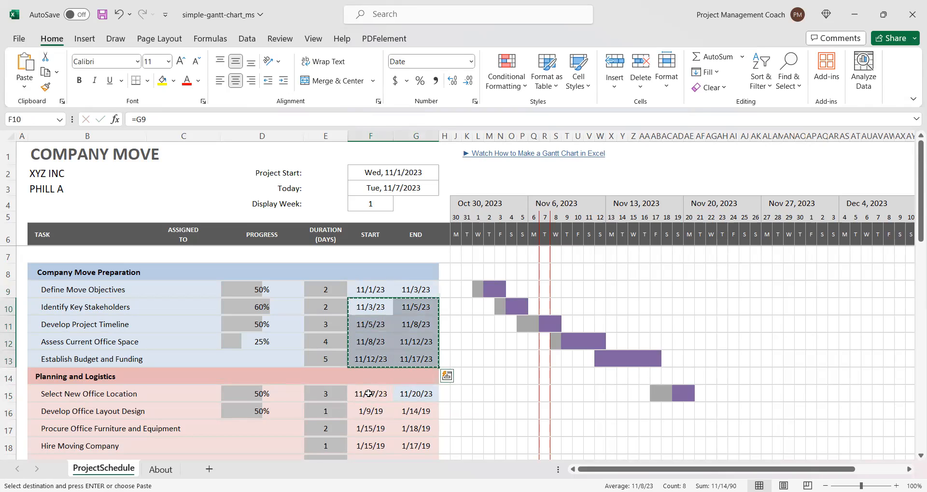
left_click(357, 415)
key("ctrl+v")
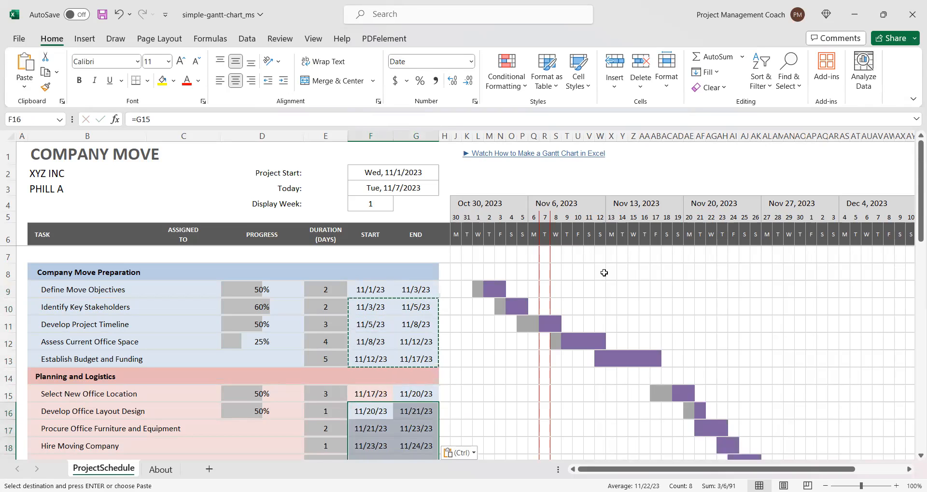
Paste the copied start and end formulas into the Pre-Move Preparations tasks starting at IT Infrastructure Setup
scroll(724, 324, "down", 2)
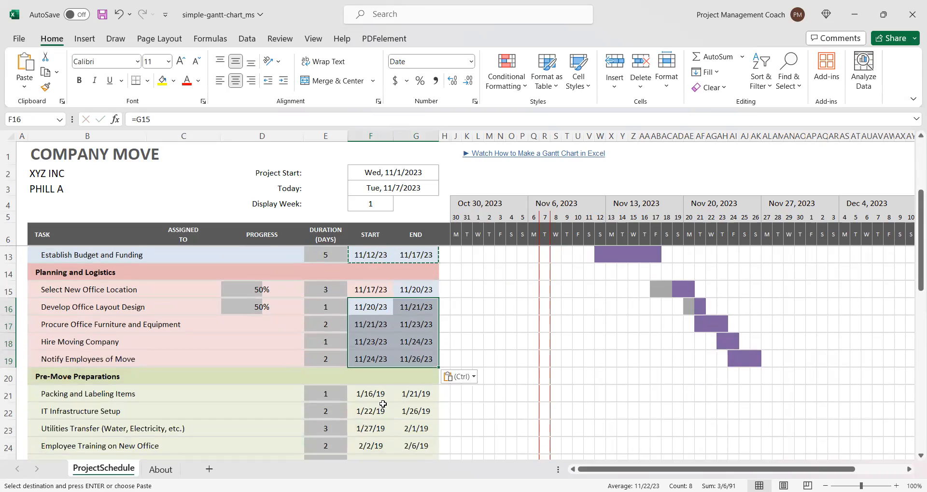
left_click(368, 410)
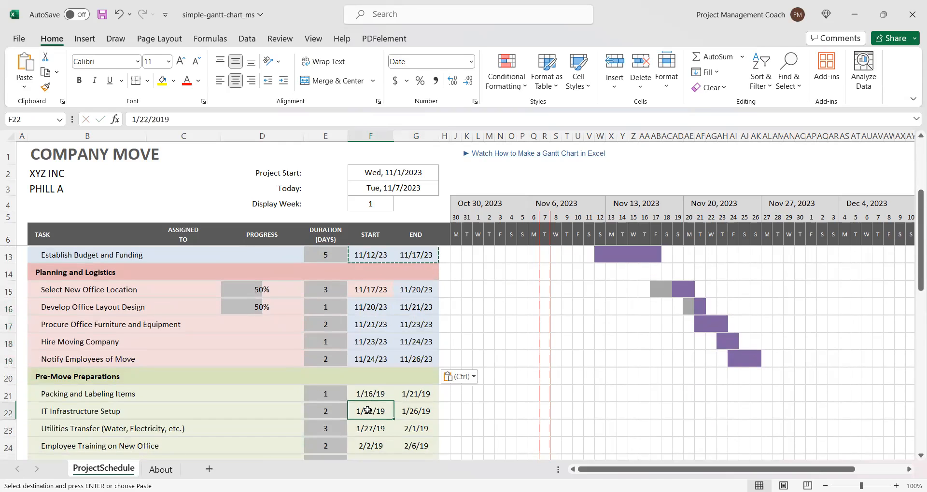
key("ctrl+v")
Link the start date of Packing and Labeling Items to the end date of Notify Employees of Move with the formula =G19
left_click(386, 393)
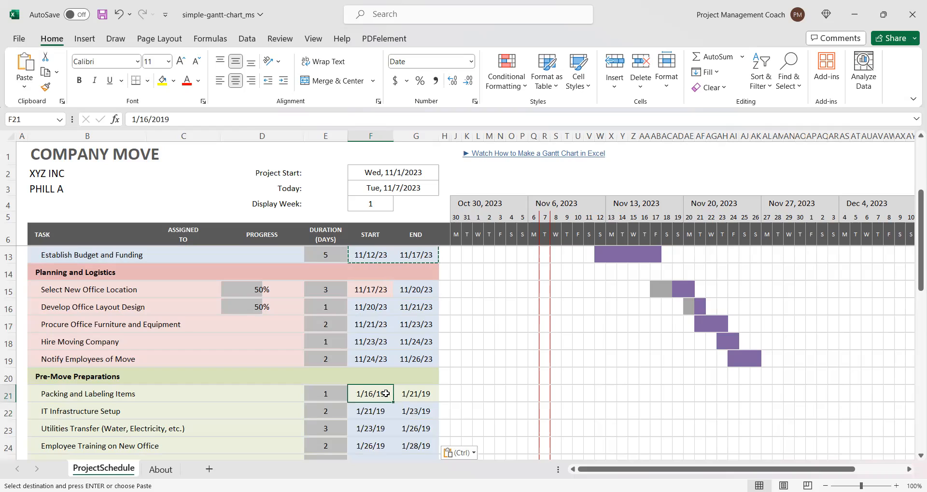
type("=")
left_click(414, 359)
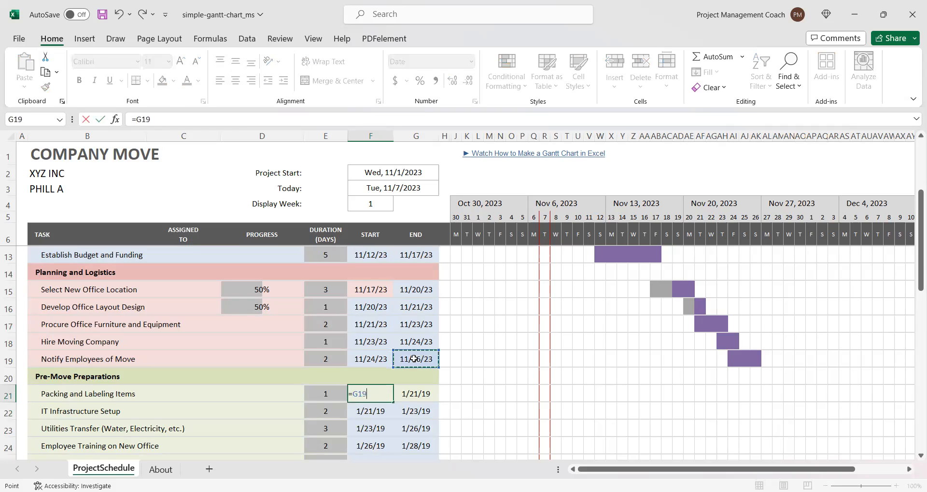
key("Return")
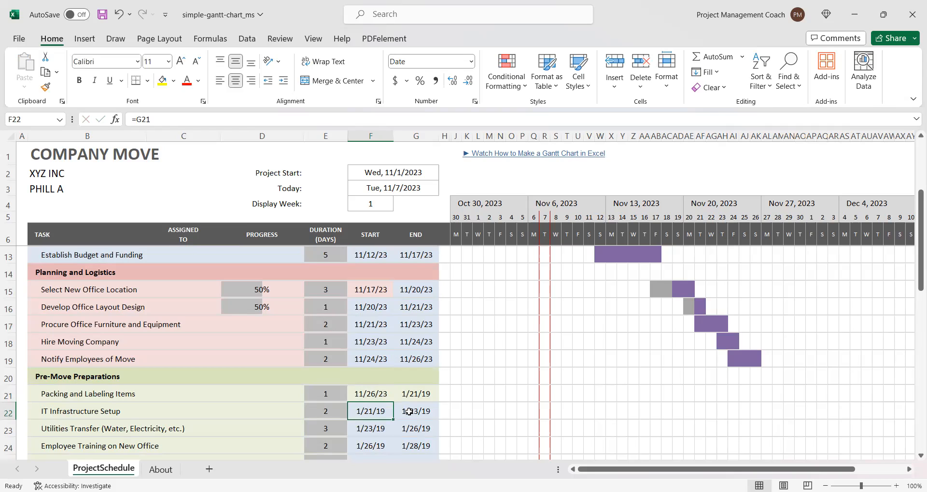
Copy the end date formula of Select New Office Location to the end date of Packing and Labeling Items
left_click(410, 396)
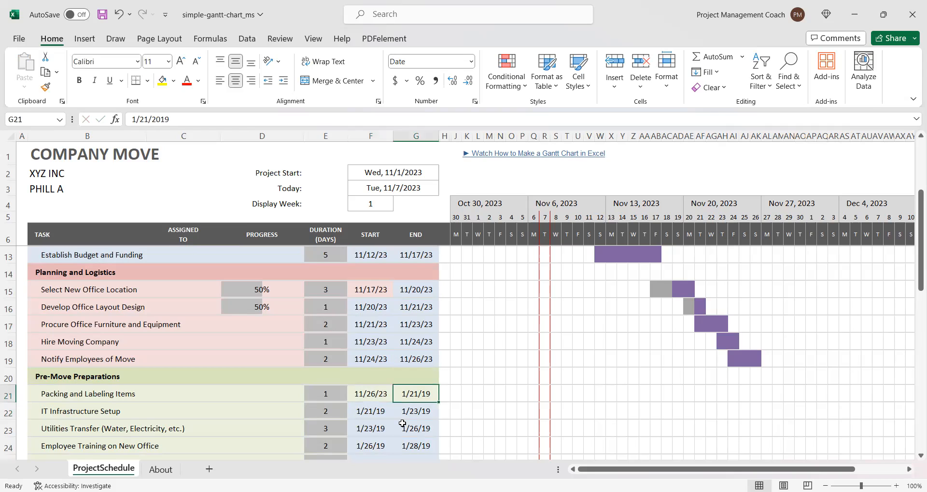
left_click(414, 290)
key("ctrl+c")
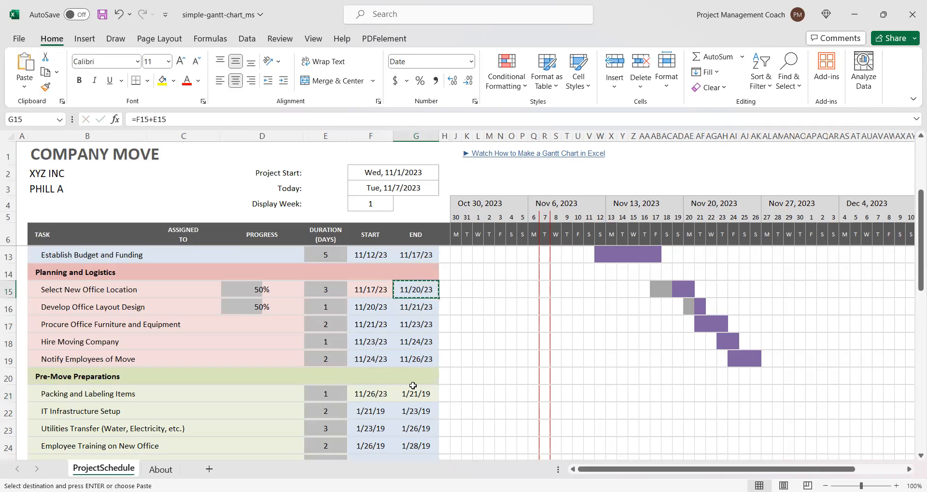
left_click(414, 400)
key("ctrl+v")
scroll(575, 375, "down", 2)
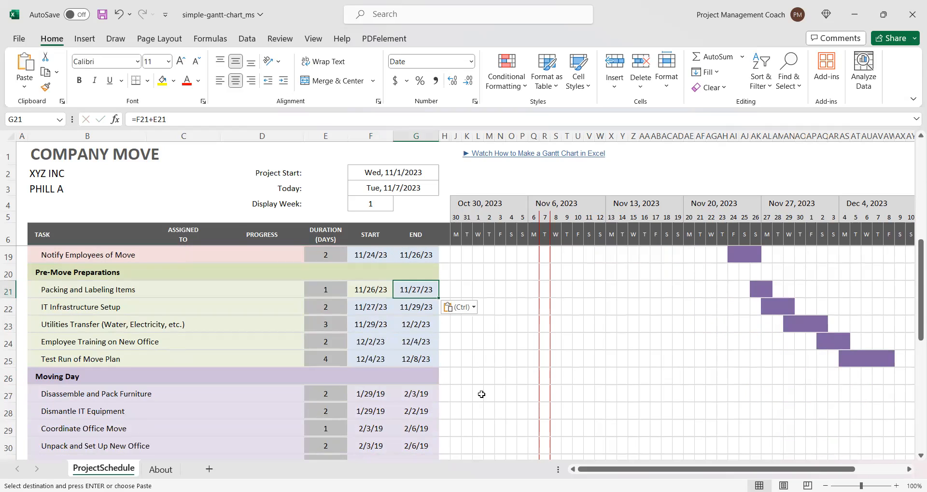
Copy the start and end formulas of all five Pre-Move Preparations tasks to the five Moving Day tasks, starting at Disassemble and Pack Furniture
scroll(502, 394, "up", 1)
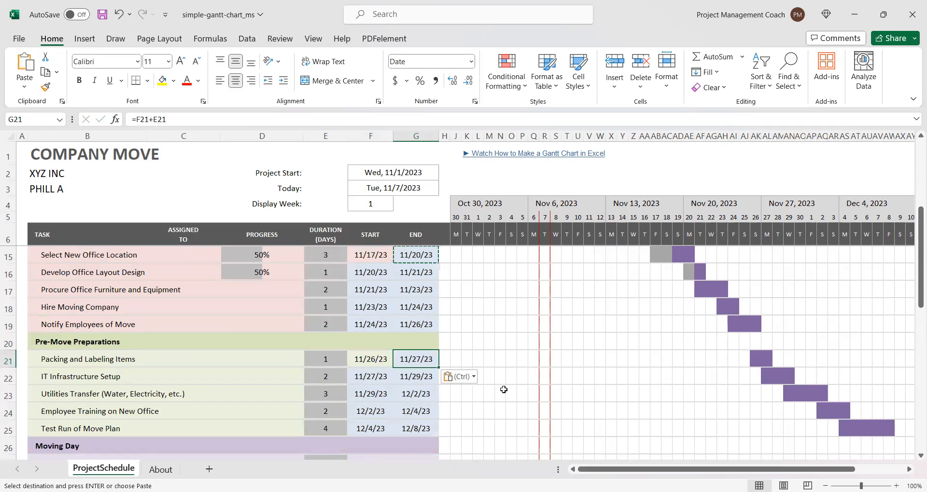
scroll(503, 389, "up", 1)
scroll(503, 390, "up", 1)
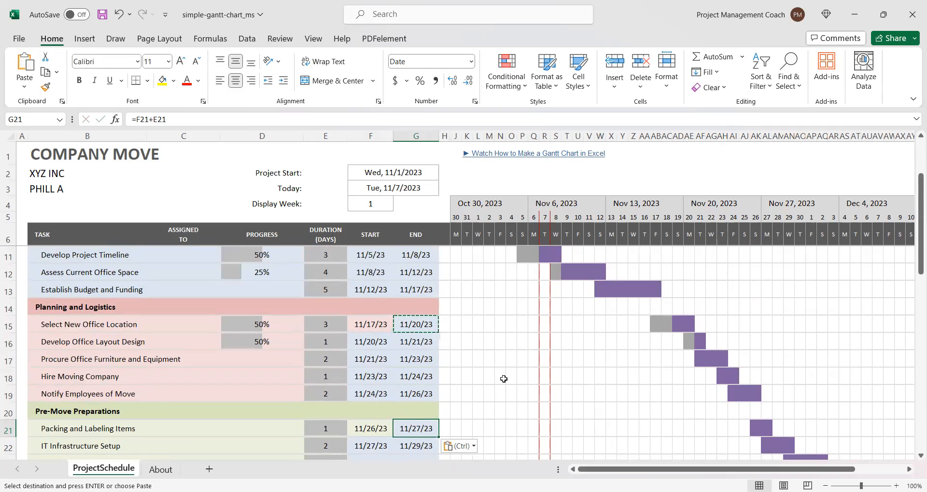
scroll(503, 384, "down", 1)
scroll(504, 378, "down", 4)
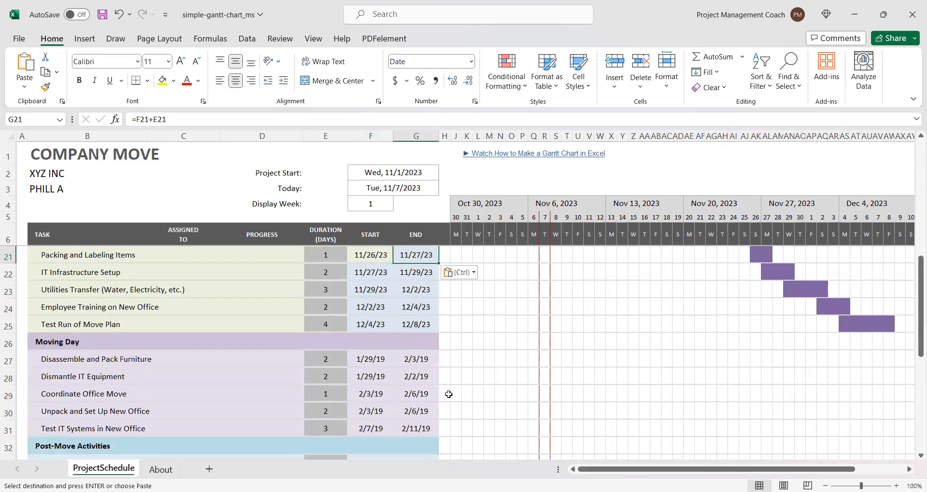
left_click(365, 360)
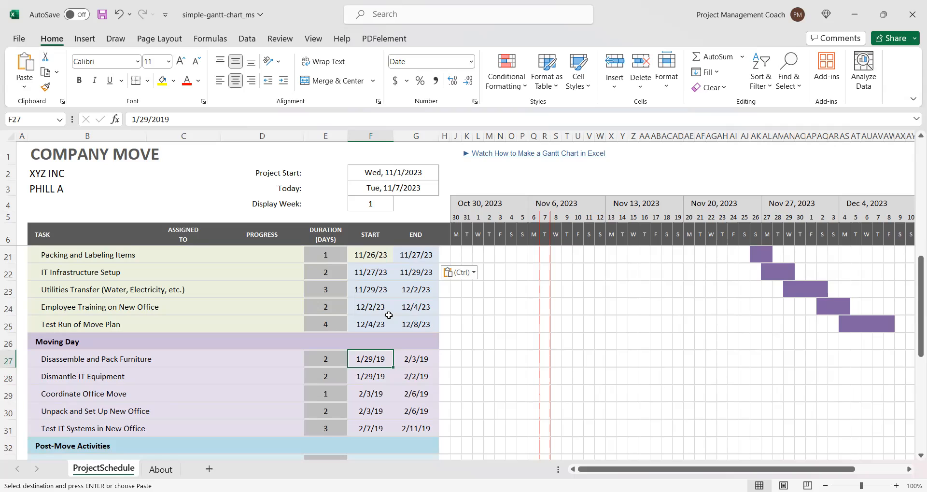
scroll(391, 293, "up", 1)
left_click_drag(374, 325, 408, 399)
key("ctrl+c")
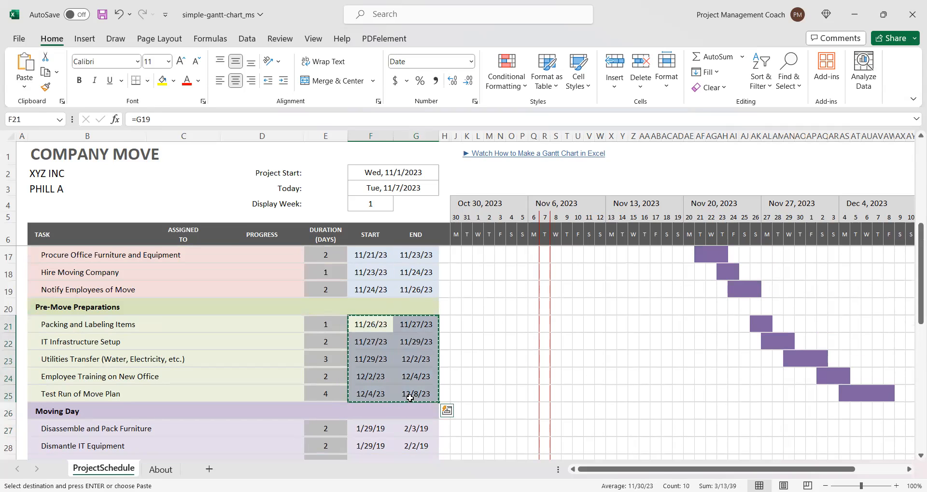
scroll(386, 348, "down", 2)
left_click(365, 358)
key("ctrl+v")
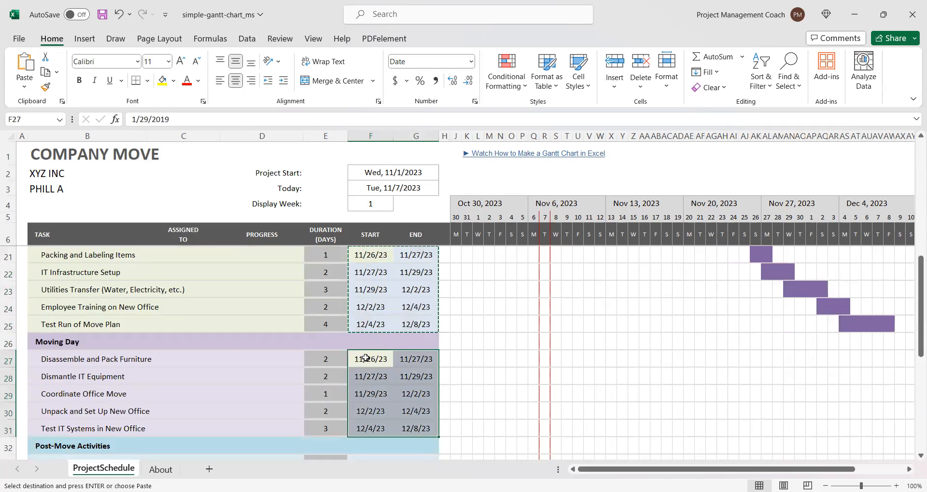
Paste the same start and end formulas into the Post-Move Activities tasks, starting at Employee Orientation in New Office
scroll(515, 420, "down", 2)
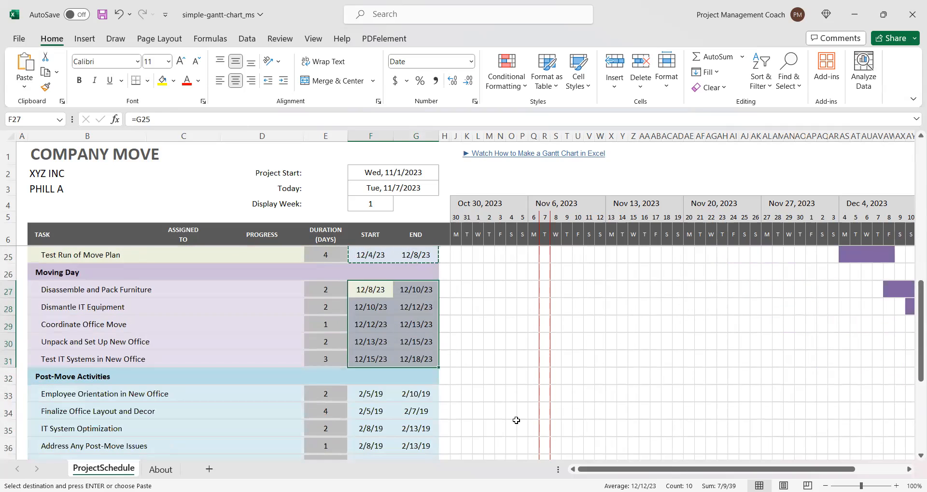
left_click(372, 393)
key("ctrl+v")
left_click_drag(626, 469, 626, 469)
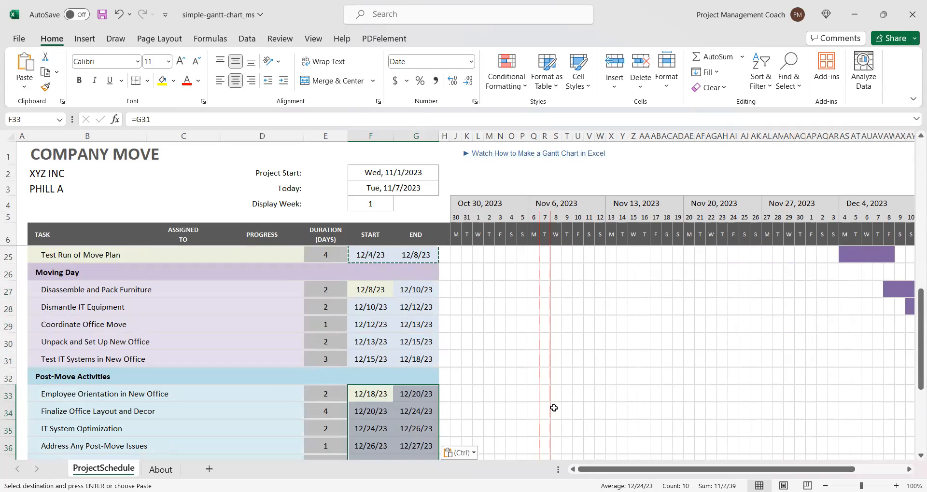
Check the formulas in the first start date and the last end date of the Moving Day tasks
scroll(405, 330, "up", 1)
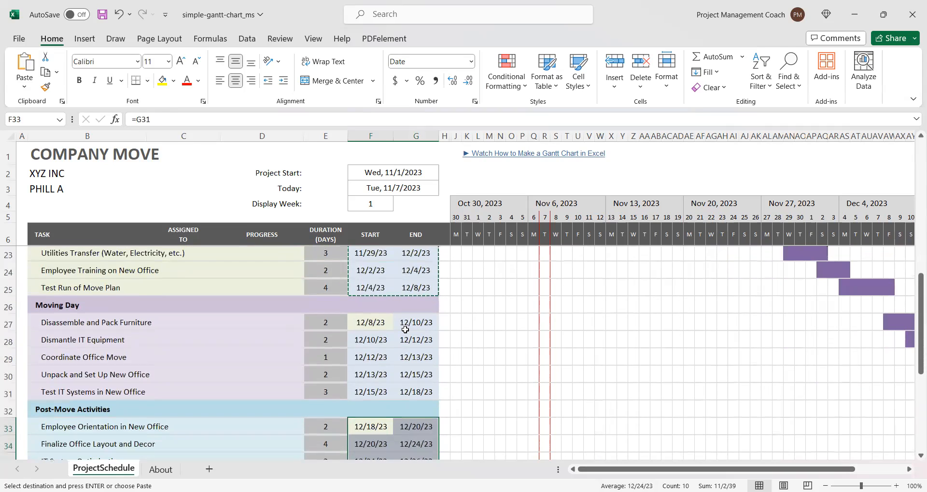
left_click(367, 324)
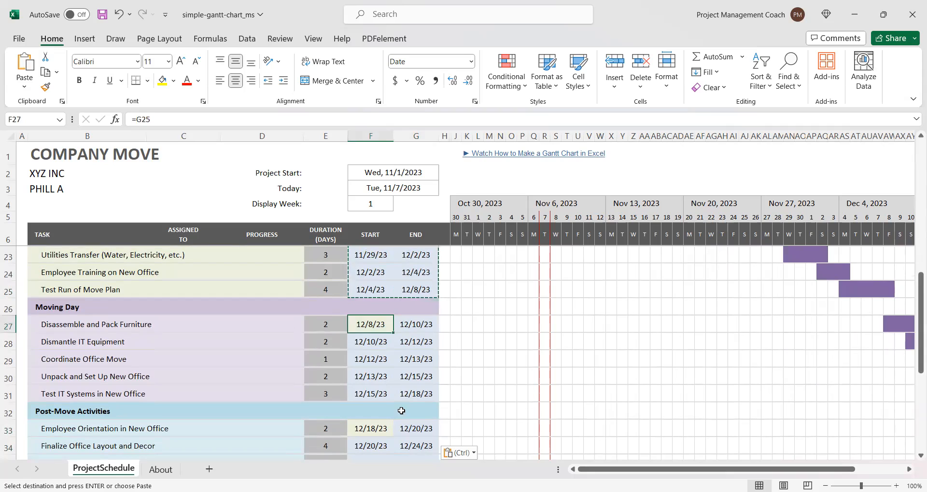
left_click(407, 397)
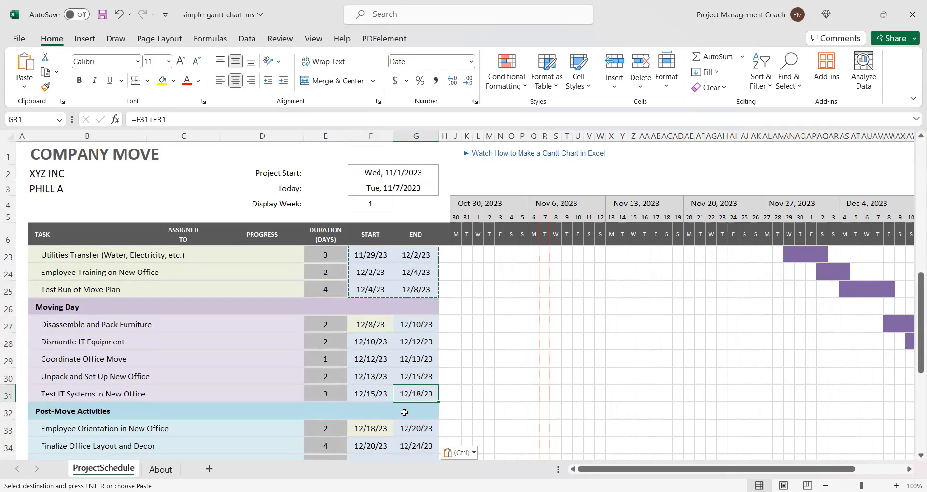
scroll(427, 392, "down", 1)
scroll(425, 387, "up", 1)
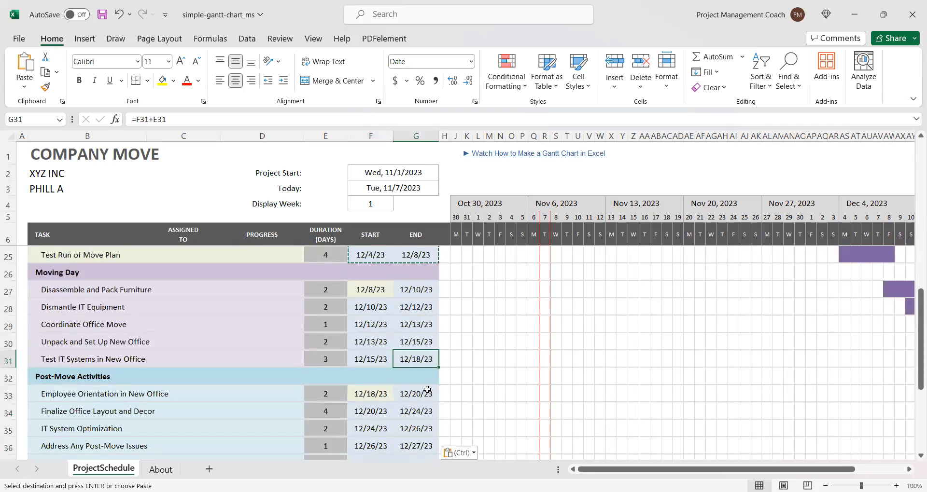
scroll(437, 353, "up", 1)
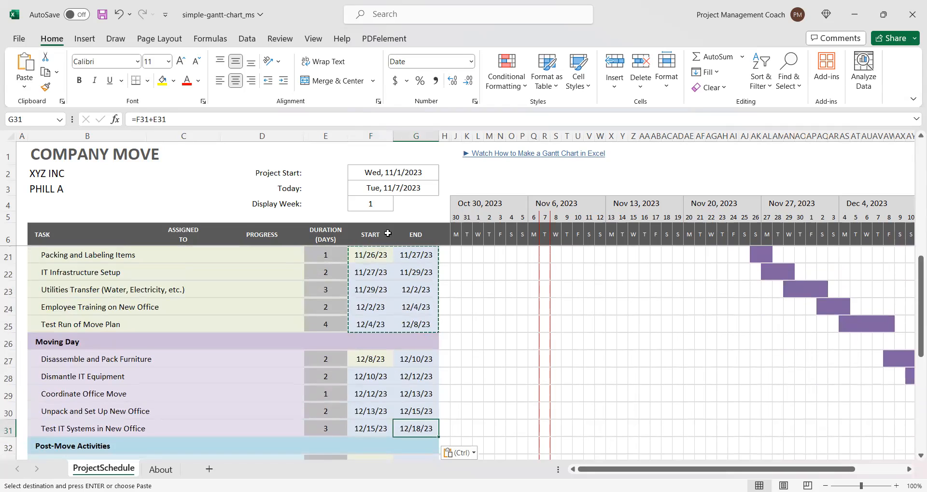
key("Escape")
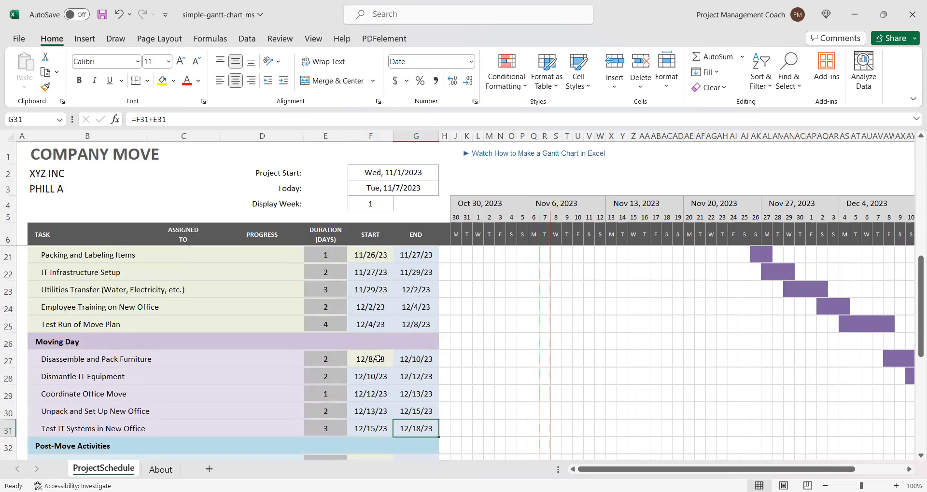
Change the start date formula of Disassemble and Pack Furniture to =G25+1
left_click(377, 358)
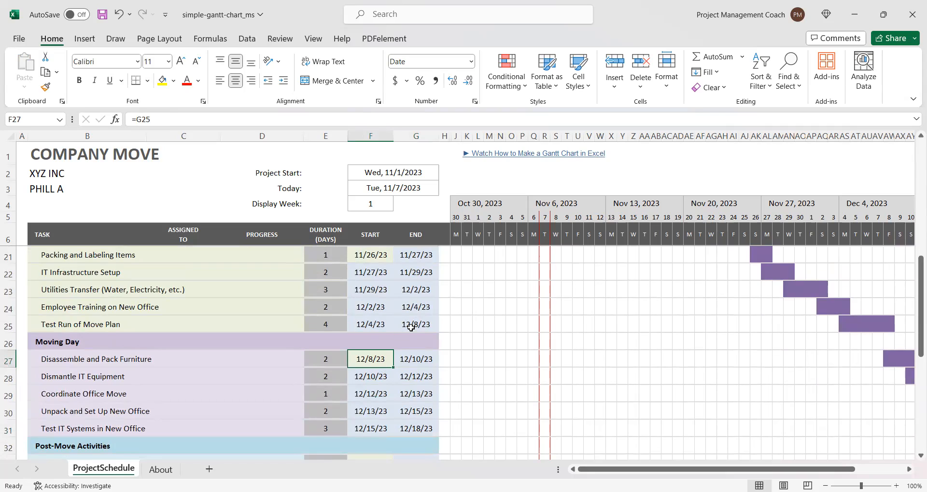
left_click(274, 116)
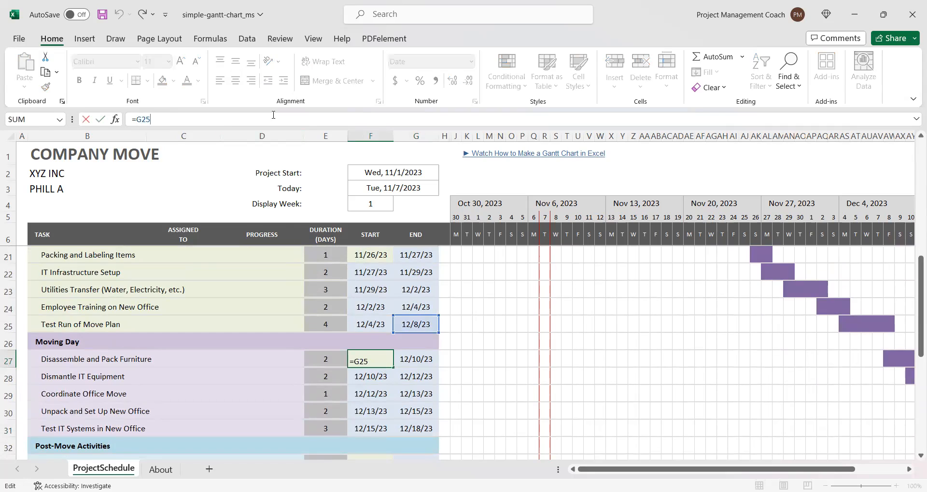
type("+1")
key("Return")
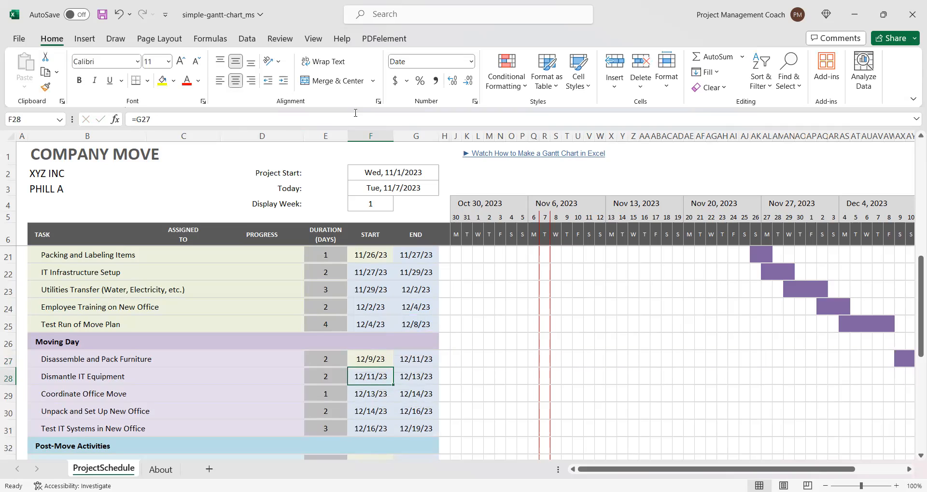
left_click(369, 359)
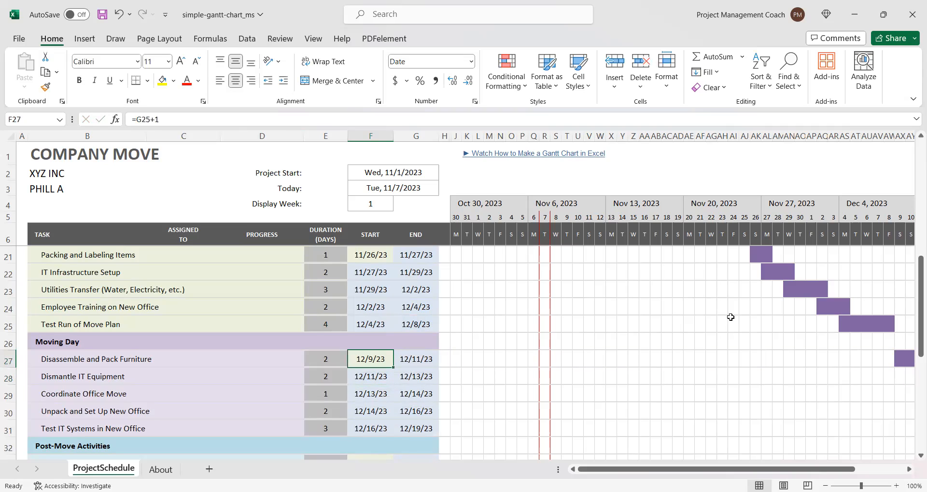
Try to restyle the five Company Move Preparation durations through the format painter, font color and fill color
scroll(730, 317, "up", 5)
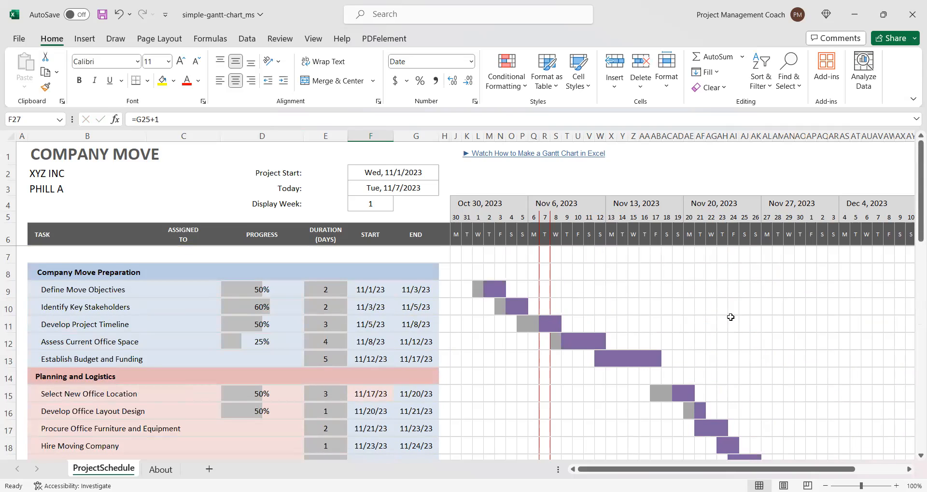
scroll(730, 316, "down", 1)
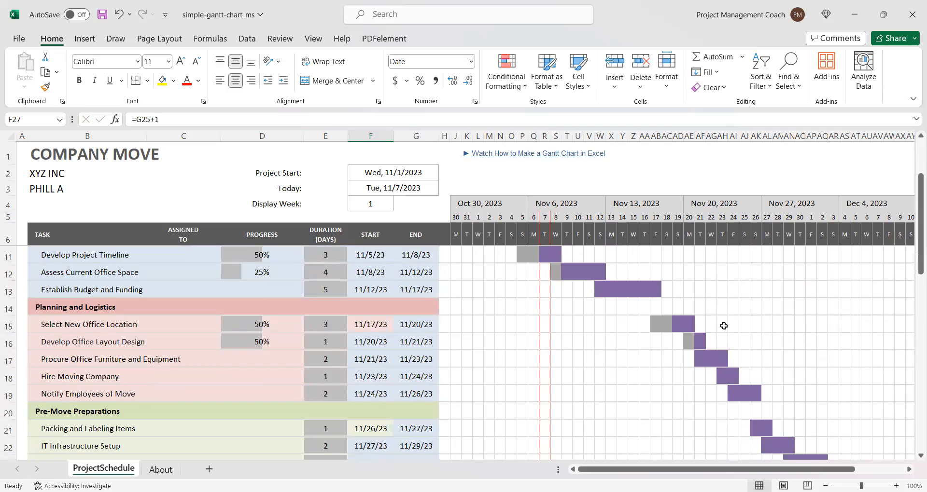
scroll(730, 318, "up", 1)
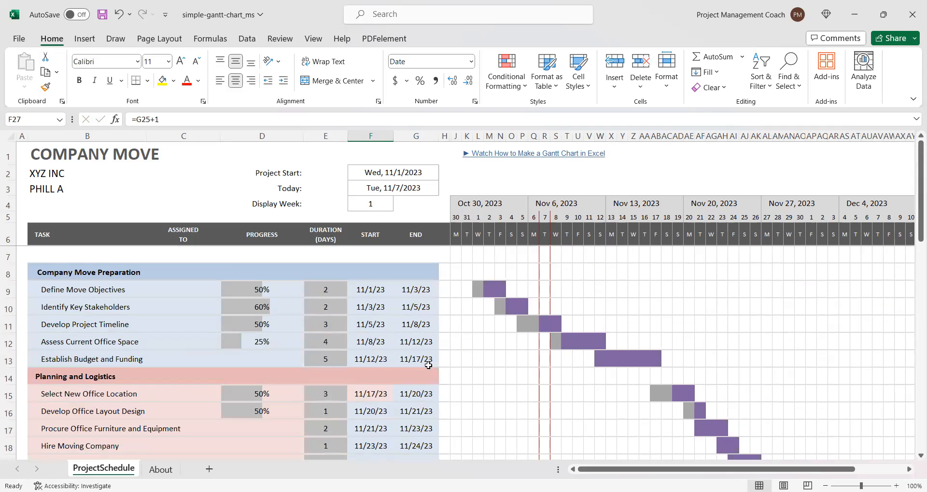
left_click(361, 291)
left_click(45, 87)
mouse_move(324, 294)
left_mouse_down()
mouse_move(327, 381)
mouse_move(325, 364)
left_mouse_up()
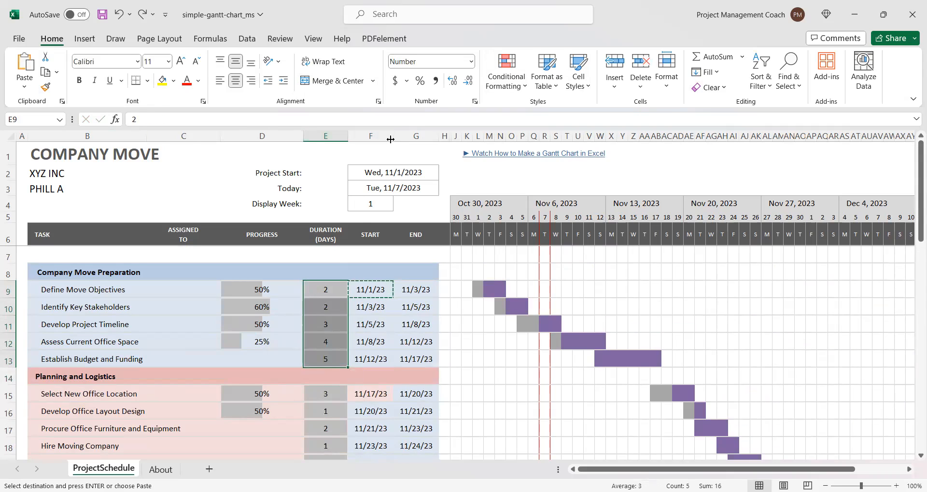
left_click(181, 81)
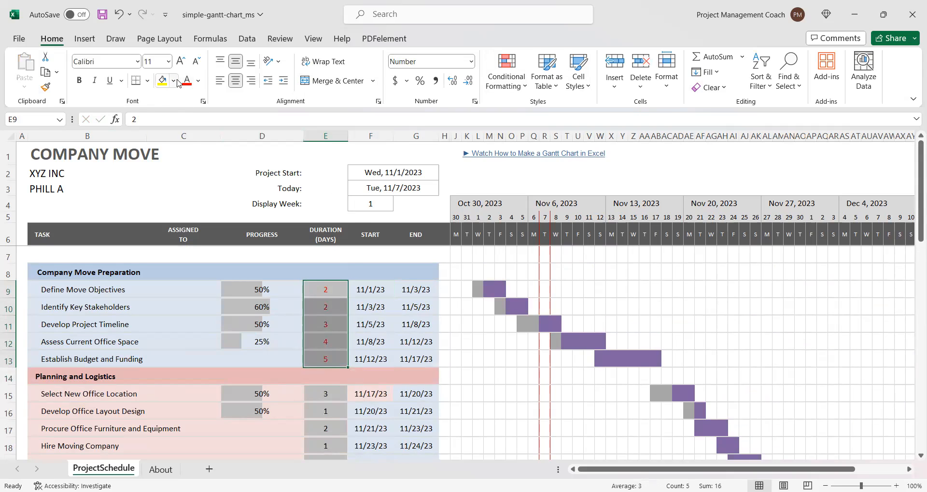
key("ctrl+z")
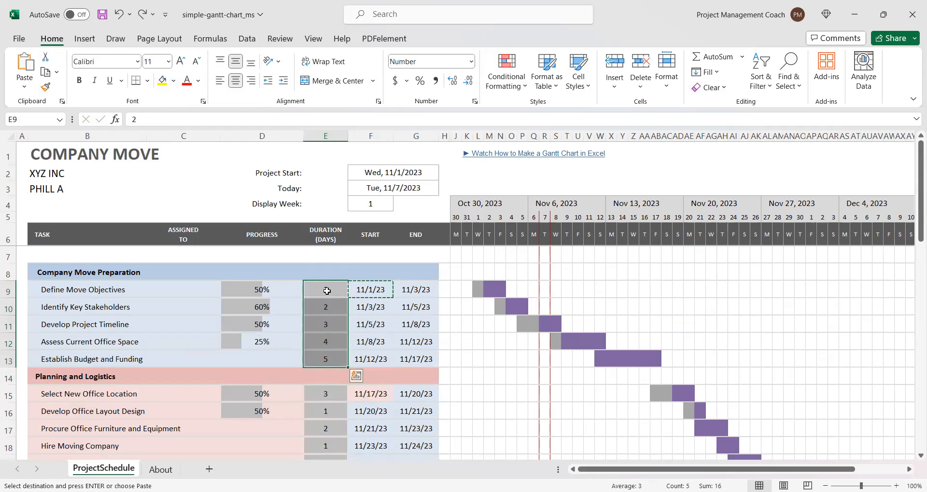
left_click(175, 82)
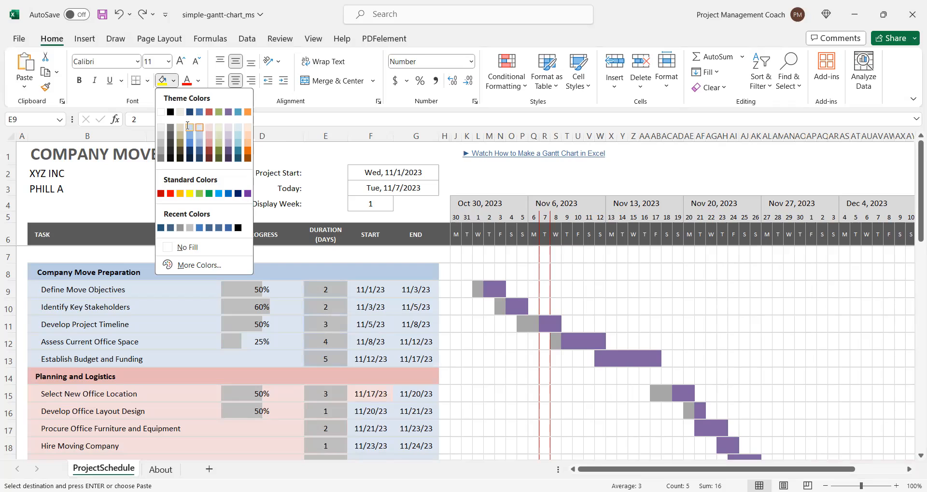
left_click(176, 81)
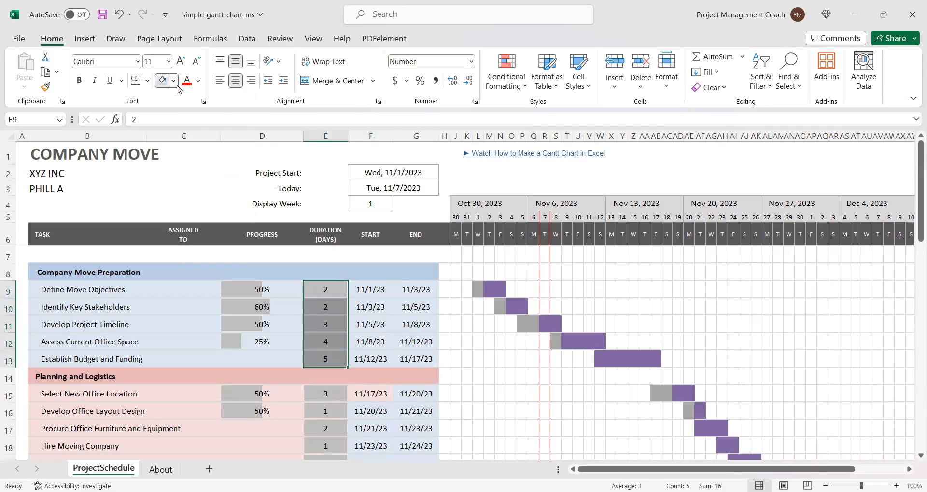
left_click(367, 287)
Clear the conditional formatting rules from the Define Move Objectives duration and copy its format to the other four Company Move Preparation durations
left_click(323, 289)
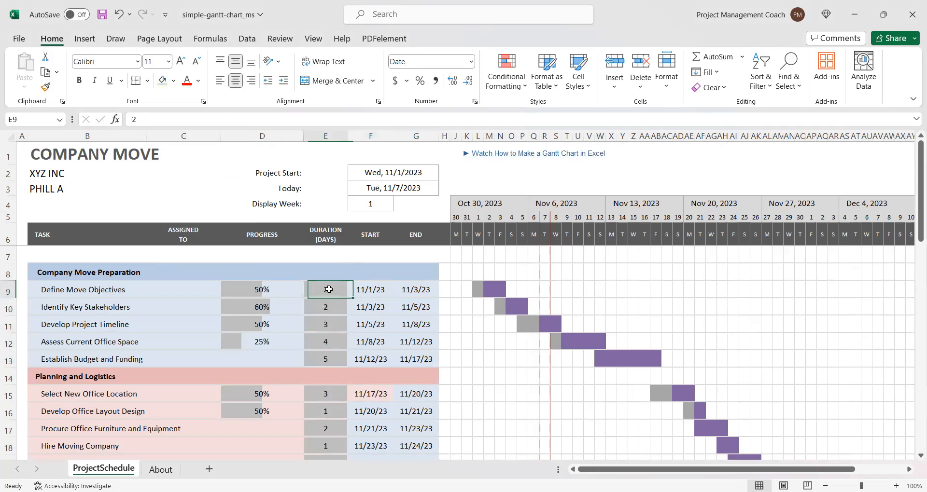
left_click(501, 80)
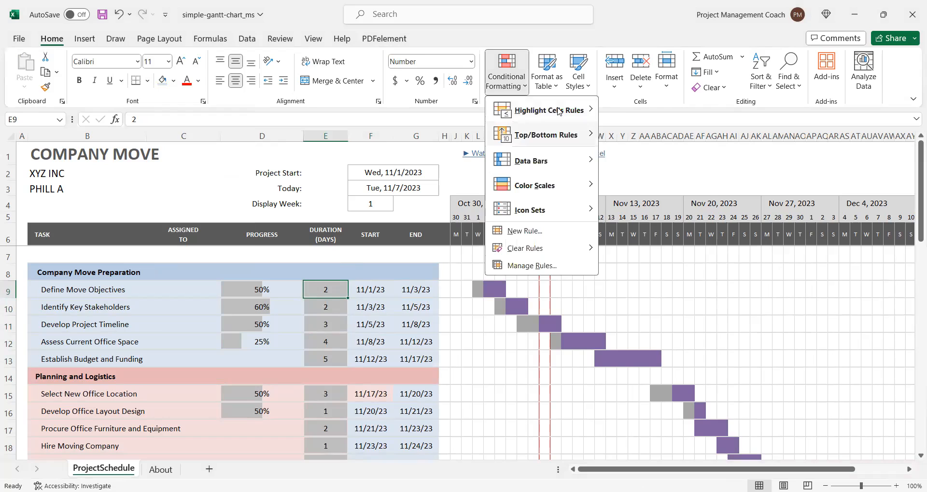
mouse_move(539, 251)
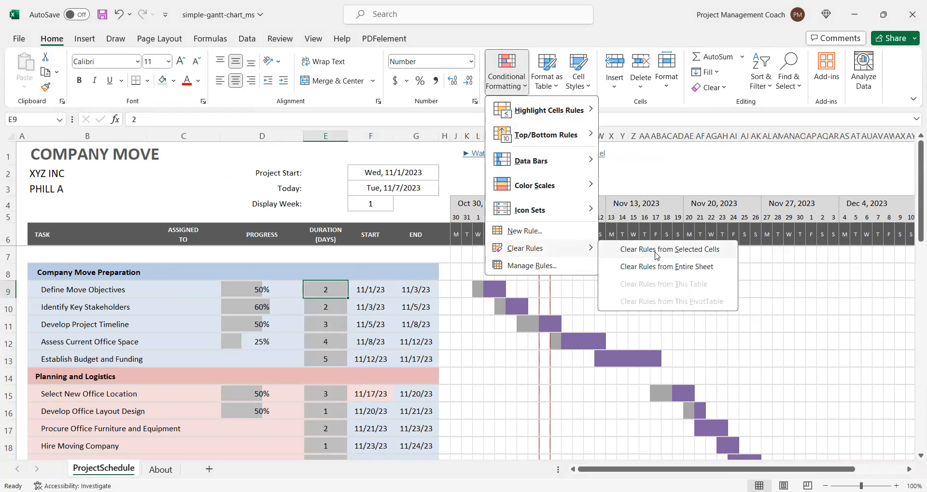
left_click(313, 311)
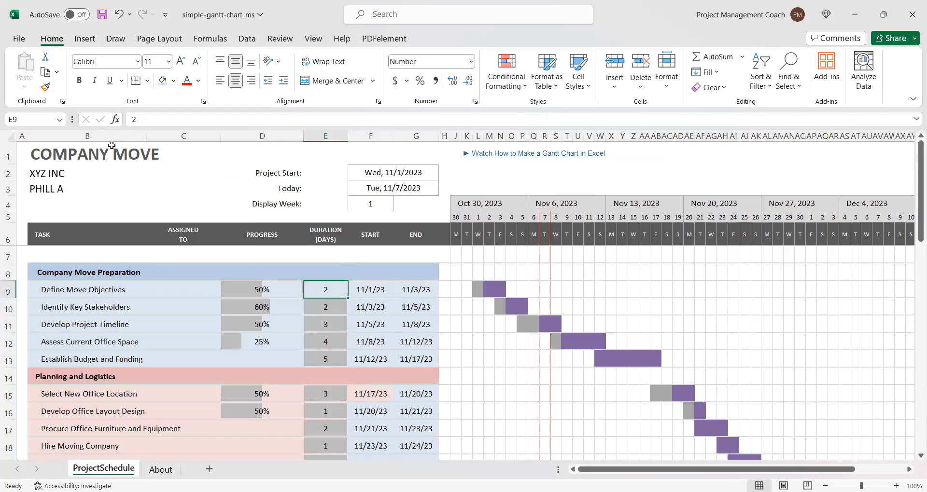
left_click(45, 87)
left_click_drag(312, 307, 322, 359)
Clear the conditional formatting rules from all durations from Select New Office Location down to the last Post-Move Activities task
left_click(326, 393)
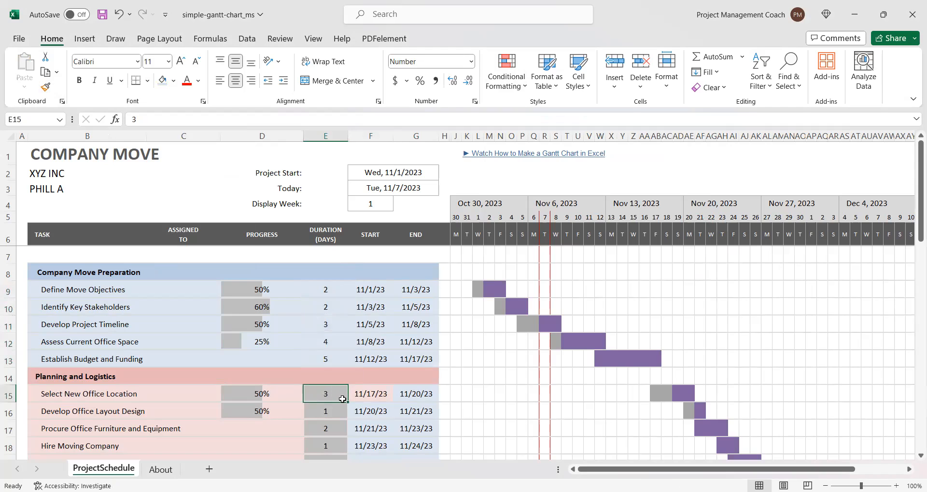
scroll(343, 390, "down", 1)
scroll(343, 389, "down", 2)
left_click_drag(324, 290, 325, 439)
left_click_drag(314, 376, 320, 339)
scroll(321, 326, "up", 2)
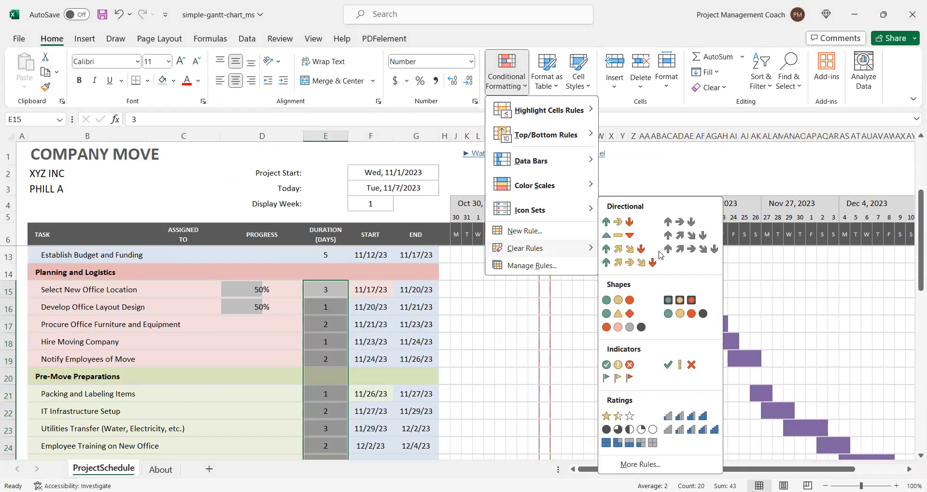
mouse_move(542, 256)
left_click(368, 311)
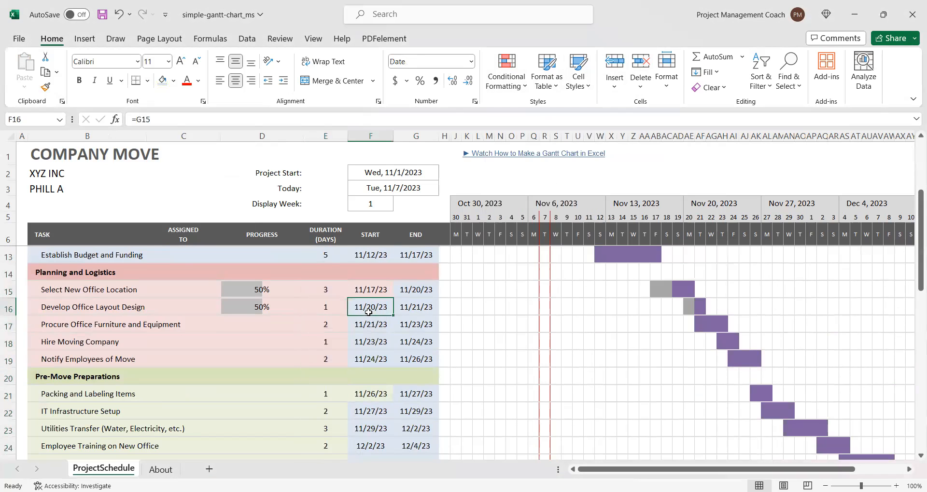
scroll(328, 421, "down", 2)
scroll(328, 421, "down", 2)
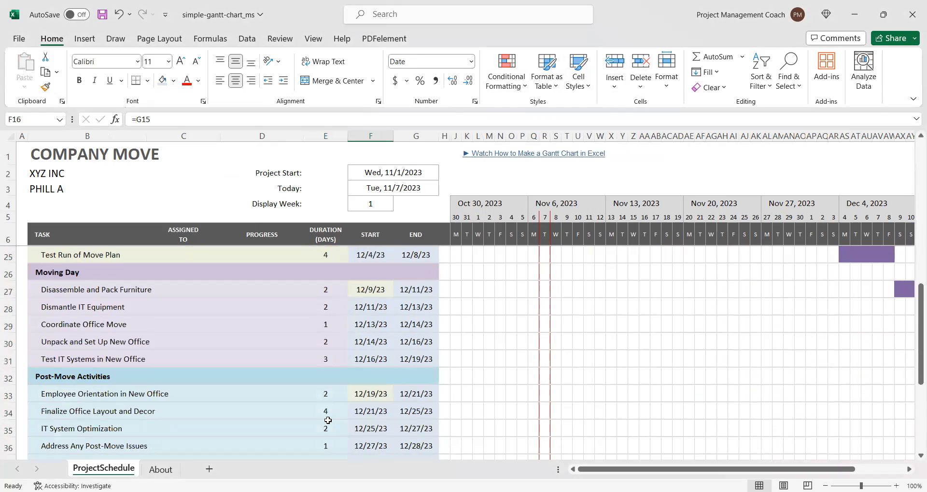
Copy the format of the Select New Office Location start date to all other start and end dates of Planning and Logistics
scroll(328, 420, "up", 4)
left_click(379, 290)
left_click(46, 88)
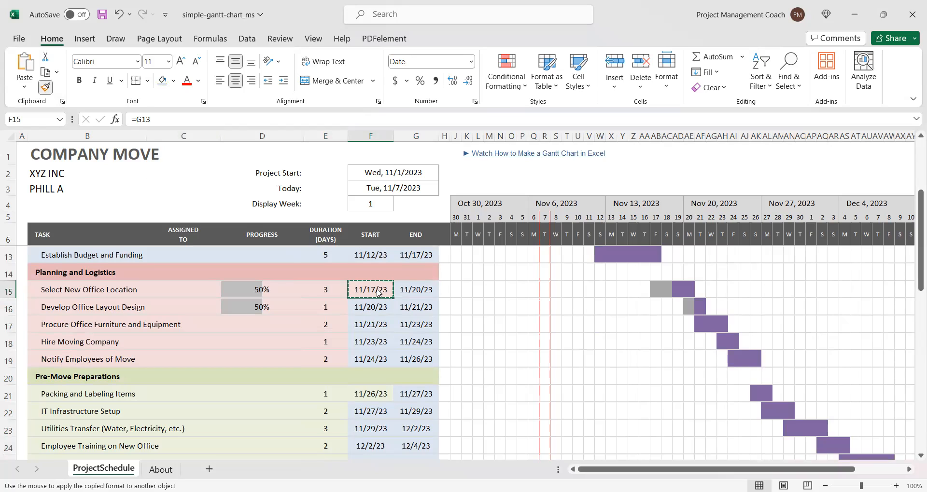
mouse_move(372, 307)
left_mouse_down()
mouse_move(415, 342)
mouse_move(415, 360)
left_mouse_up()
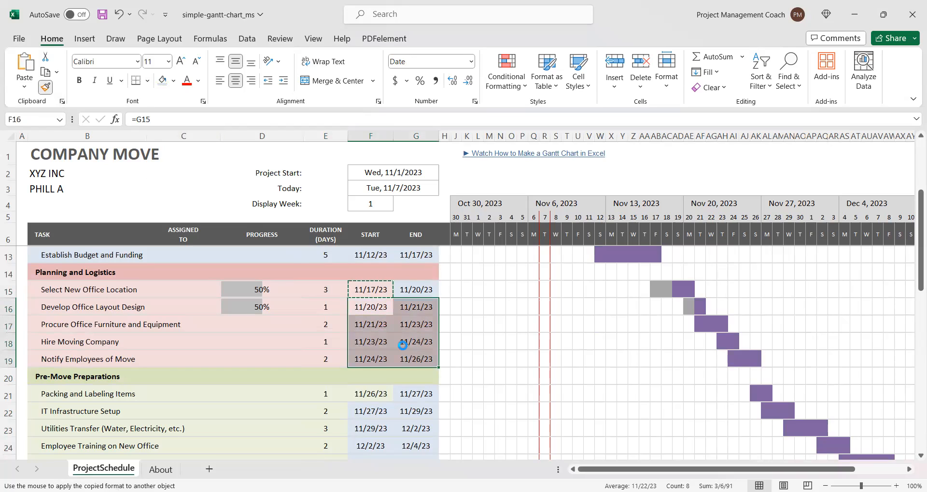
left_click(378, 290)
left_click(46, 87)
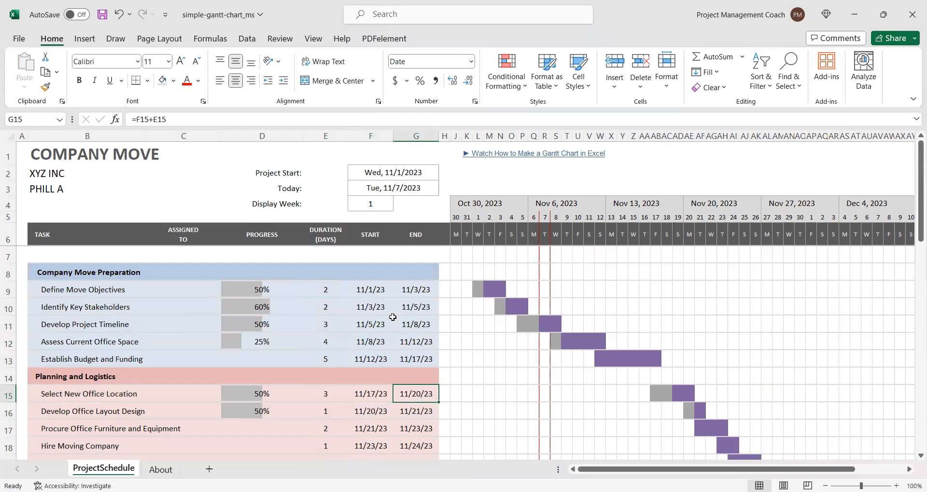
Copy the format of the Packing and Labeling Items start date to all start and end dates of Pre-Move Preparations
scroll(419, 331, "down", 3)
scroll(428, 340, "down", 1)
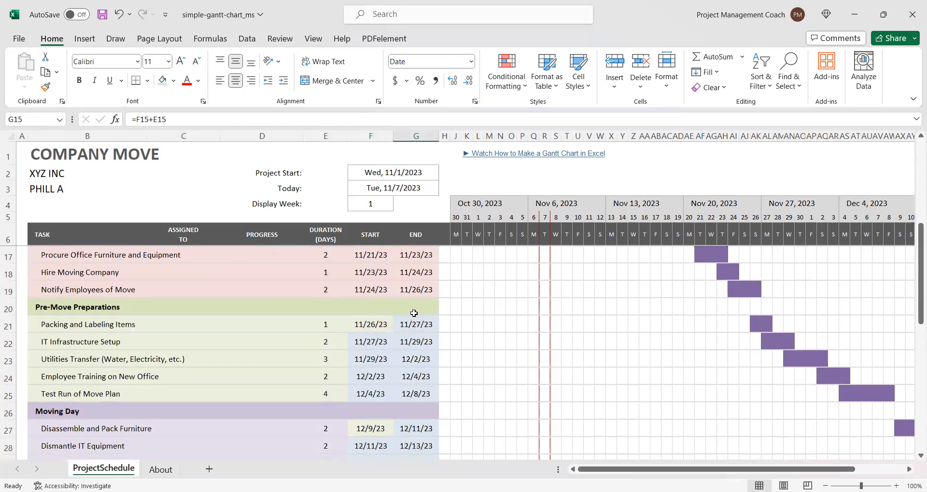
left_click(377, 322)
left_click(45, 87)
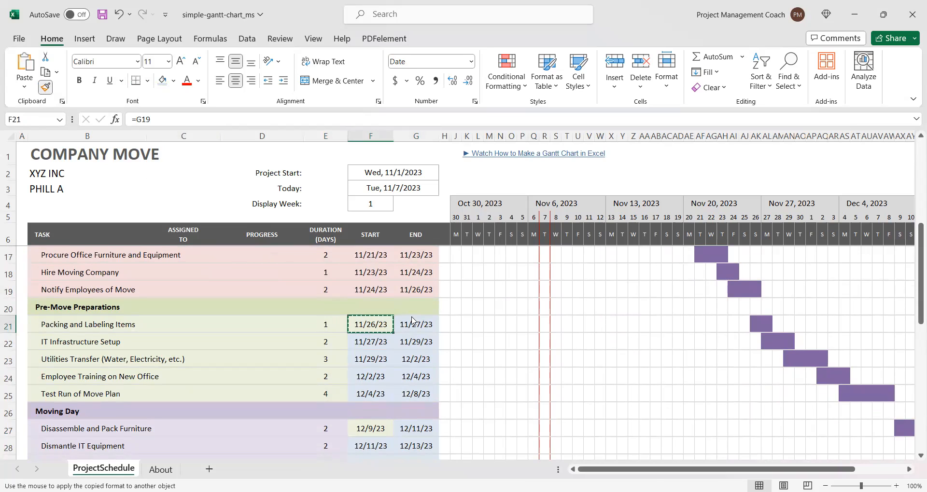
left_click_drag(386, 327, 412, 394)
scroll(412, 345, "down", 1)
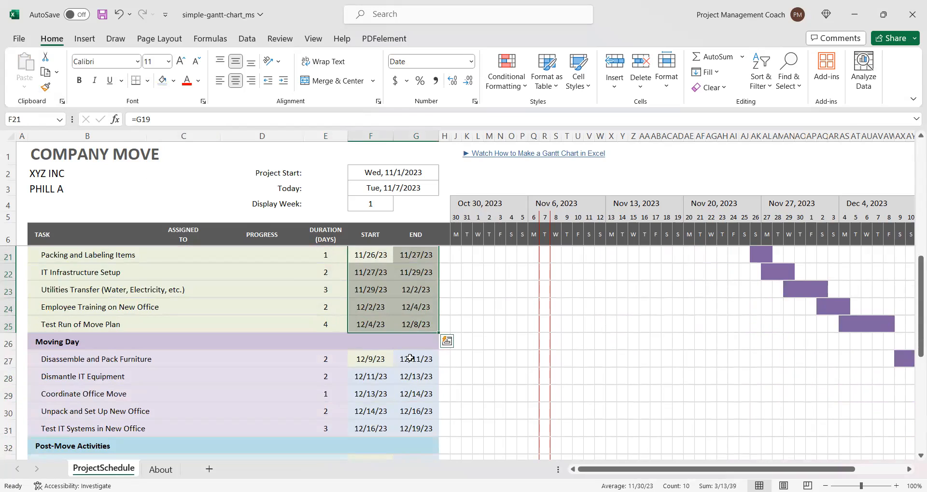
Copy the format of the empty Assigned To cell for Disassemble and Pack Furniture to all Moving Day start and end dates
left_click(371, 361)
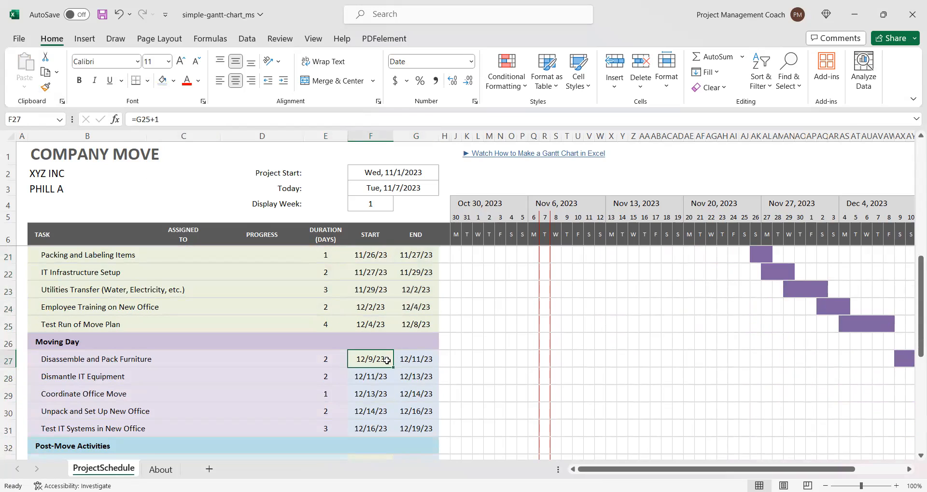
scroll(398, 356, "down", 1)
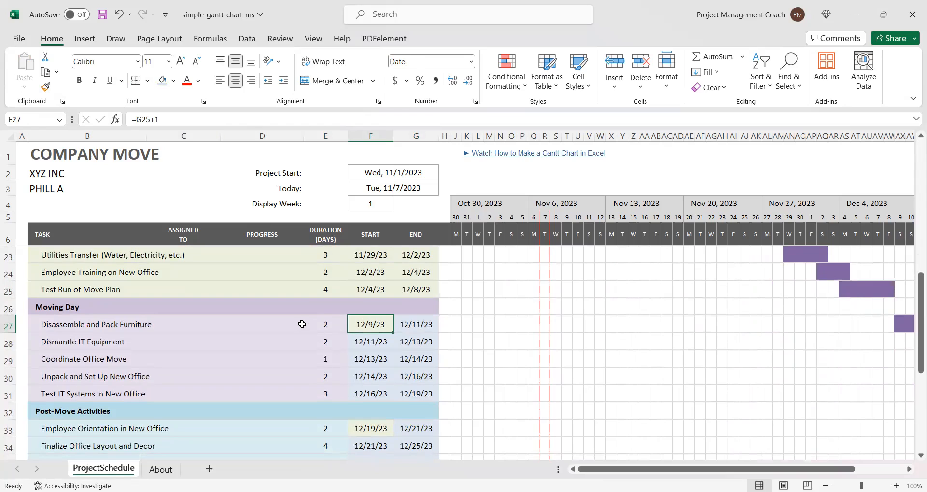
left_click(269, 324)
left_click(196, 325)
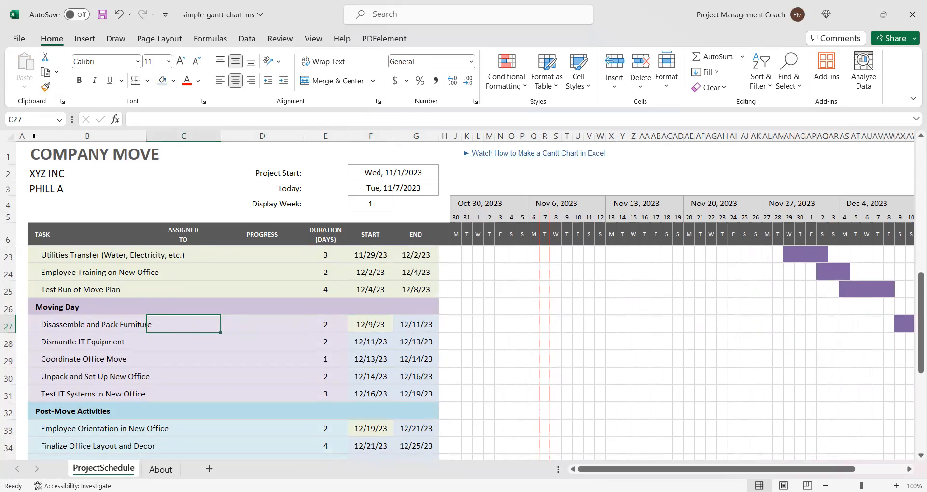
left_click(45, 87)
mouse_move(377, 327)
left_mouse_down()
mouse_move(425, 405)
mouse_move(423, 392)
left_mouse_up()
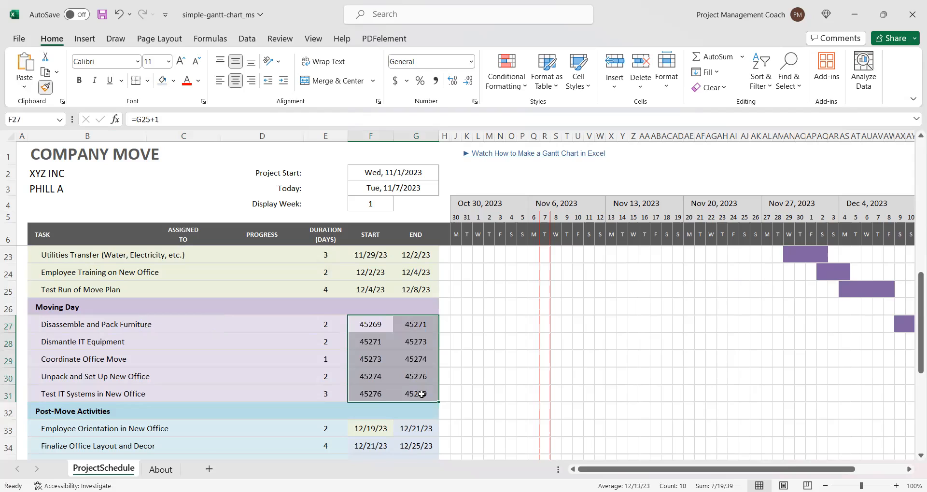
Apply the Short Date number format to all Moving Day start and end dates
left_click(437, 63)
left_click(472, 62)
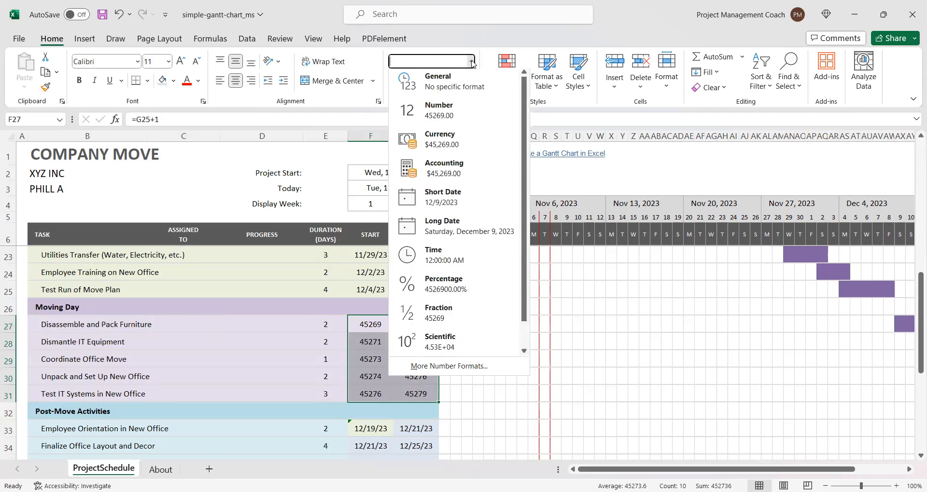
left_click(456, 204)
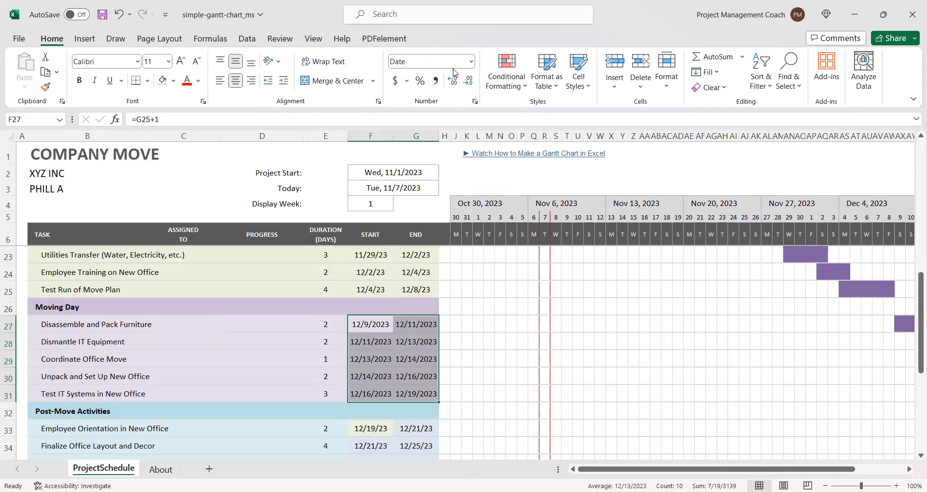
left_click(471, 64)
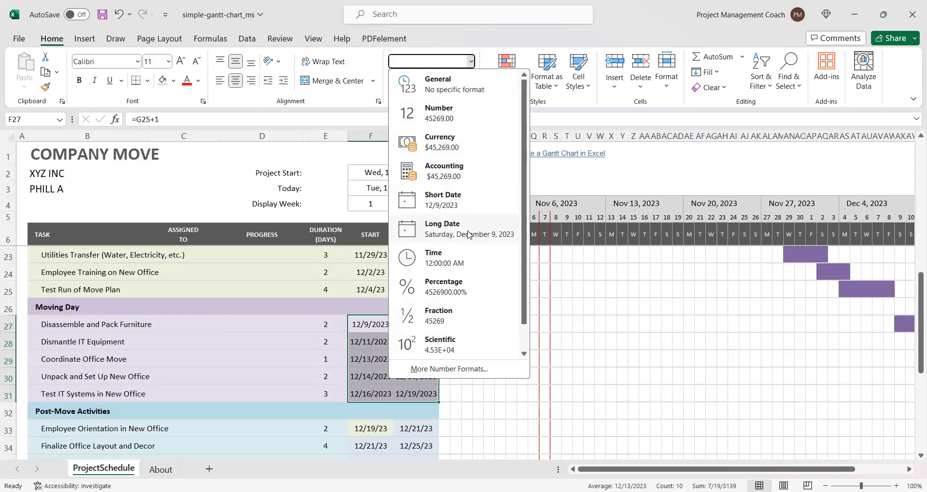
key("Escape")
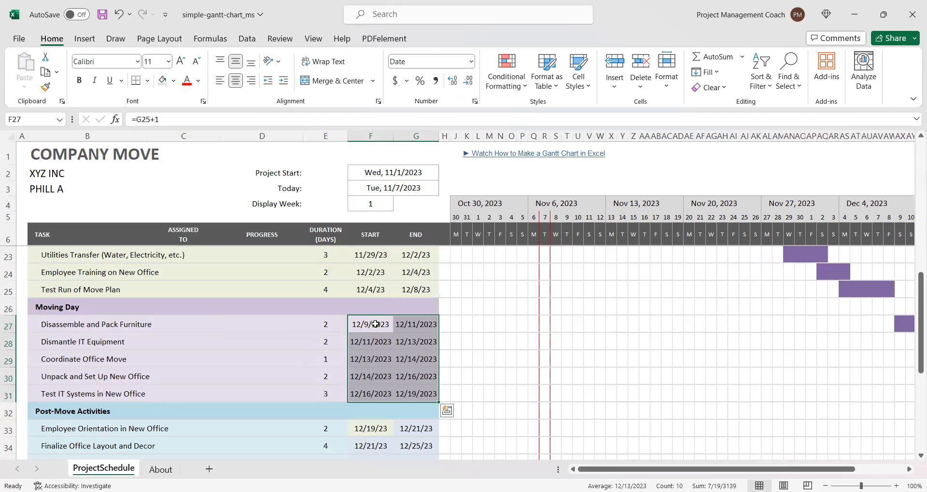
left_click(470, 61)
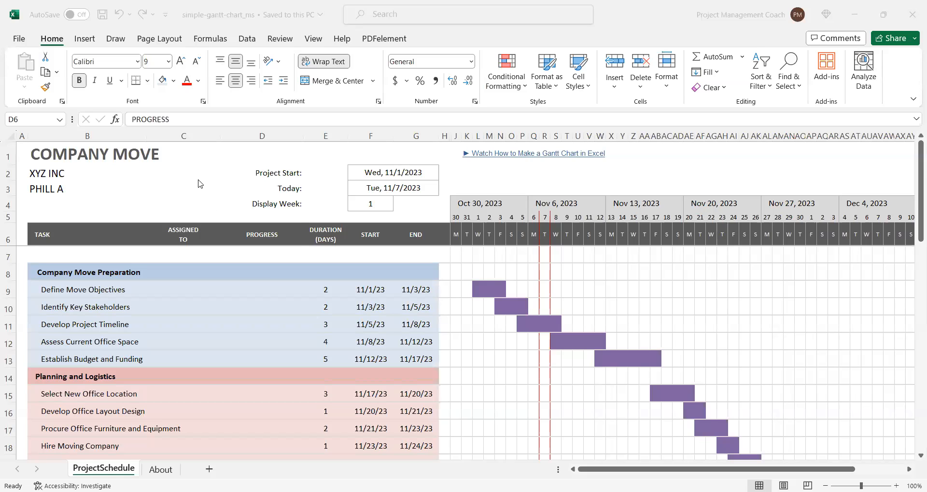
Set the progress of Define Move Objectives to 25% and Identify Key Stakeholders to 50%
scroll(404, 367, "down", 3)
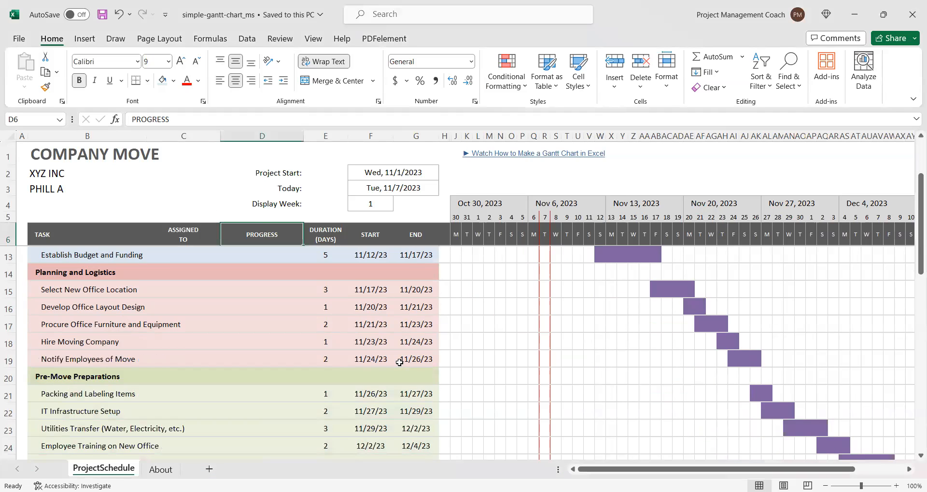
scroll(404, 368, "down", 3)
scroll(407, 357, "up", 5)
scroll(408, 340, "up", 1)
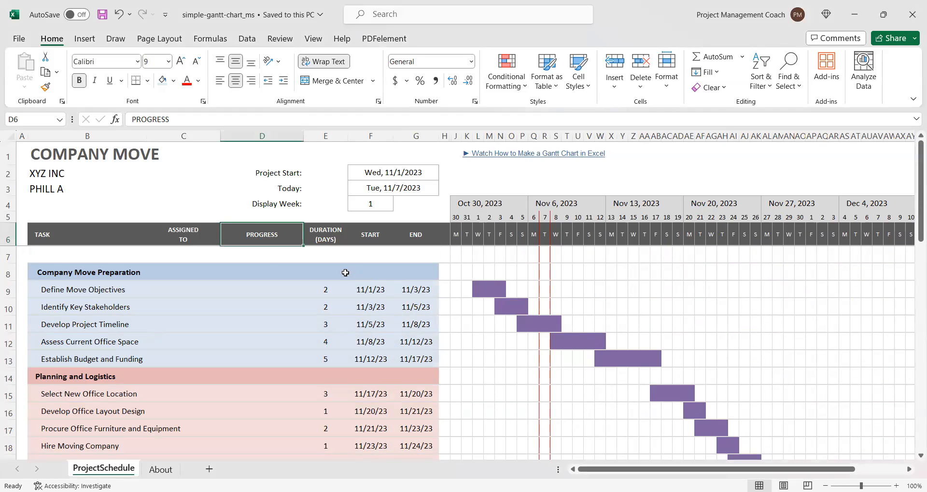
left_click(263, 273)
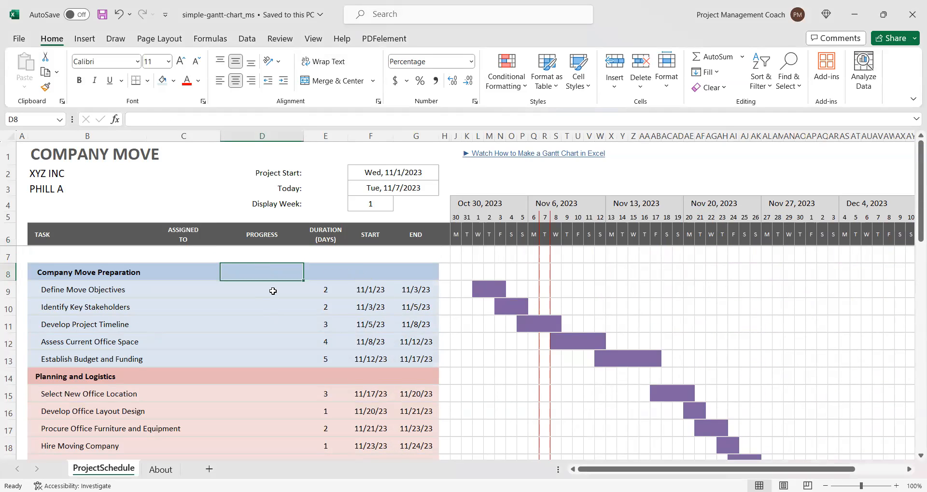
left_click(273, 290)
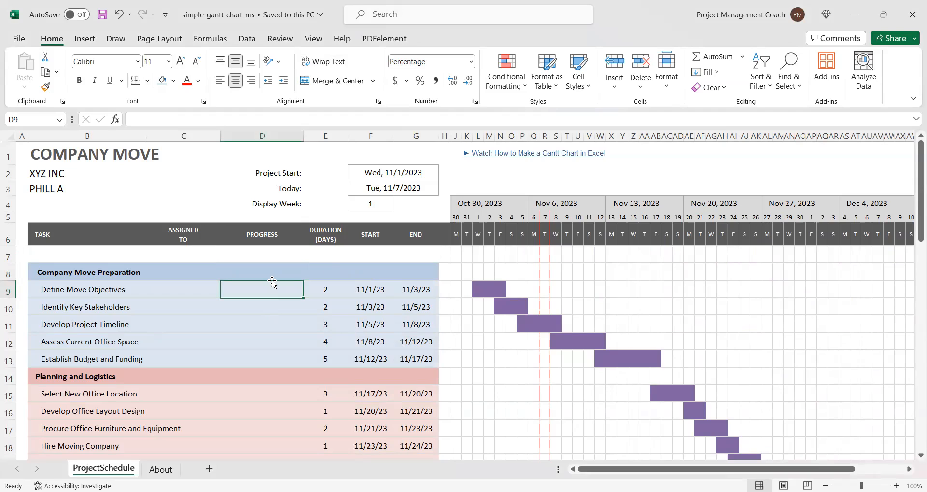
type("25")
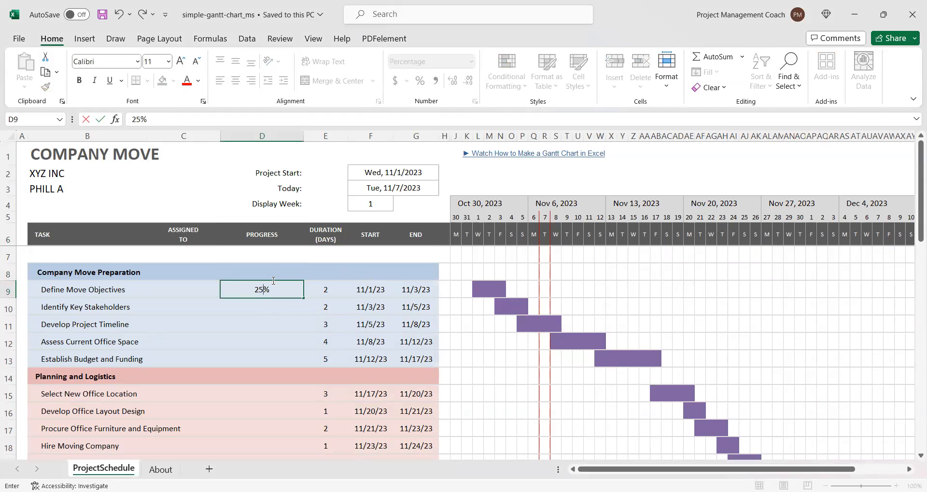
key("Return")
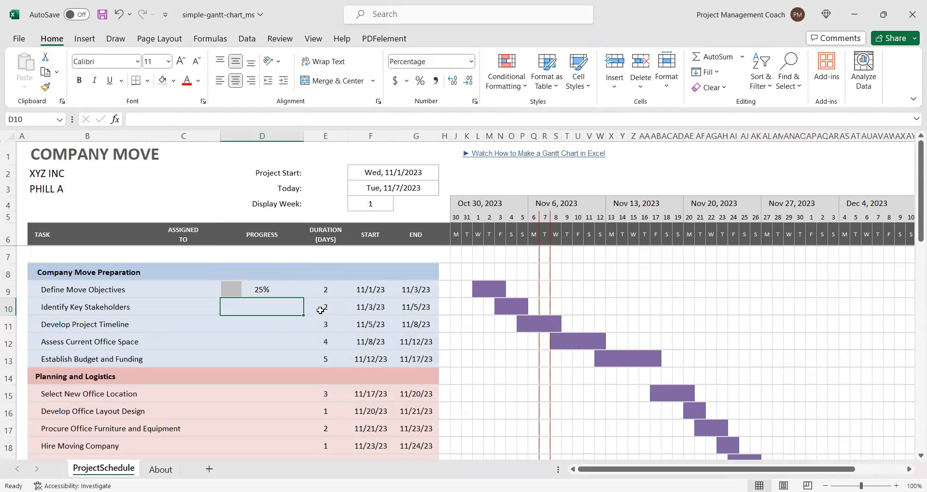
type("50%")
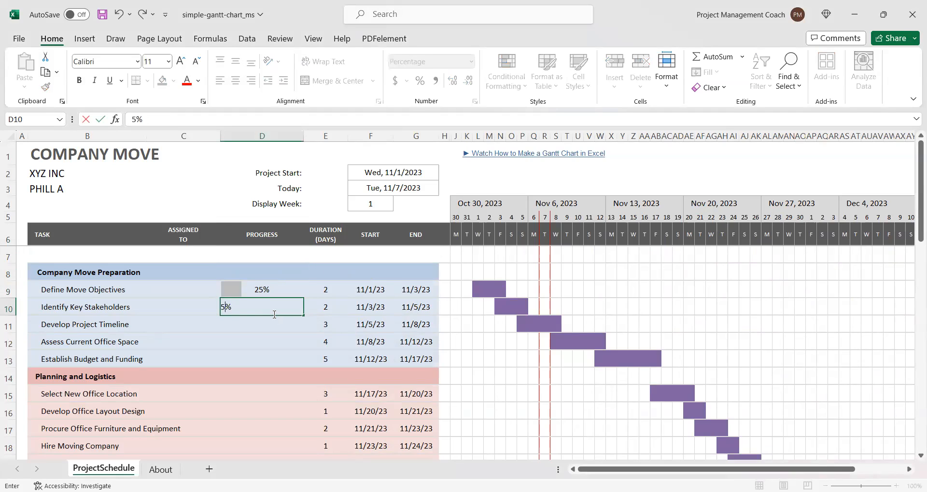
key("Return")
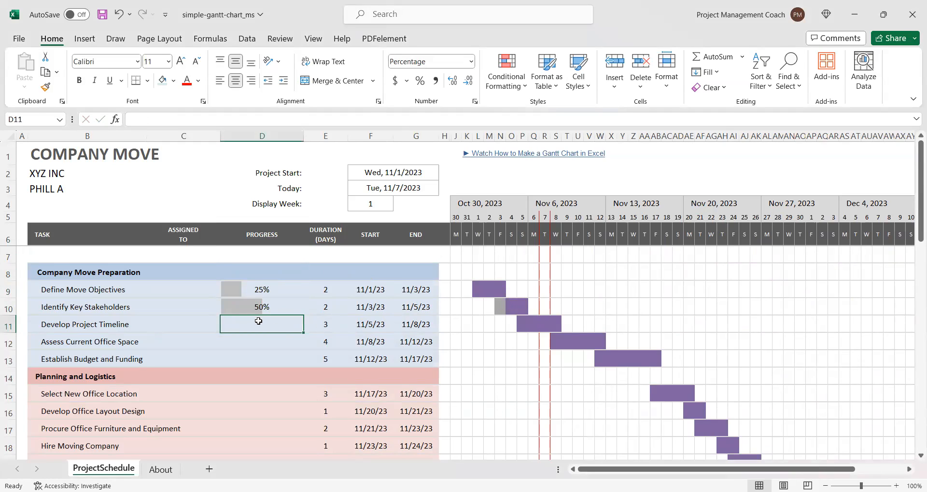
Set the progress of Develop Project Timeline to 75% and Assess Current Office Space to 100%
type("75")
key("Return")
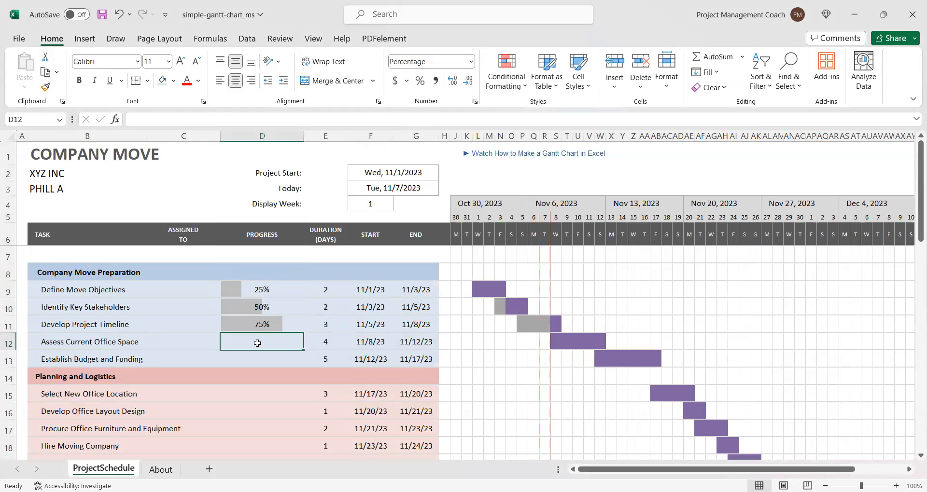
type("100")
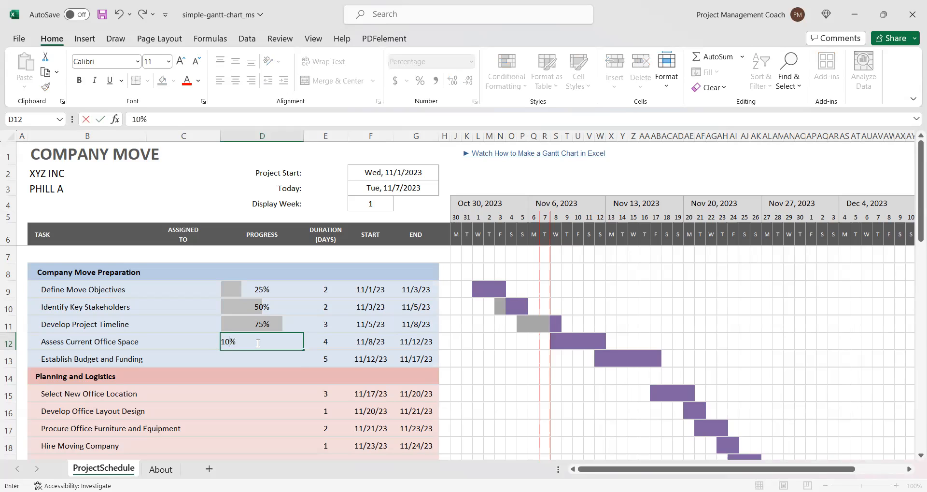
key("Return")
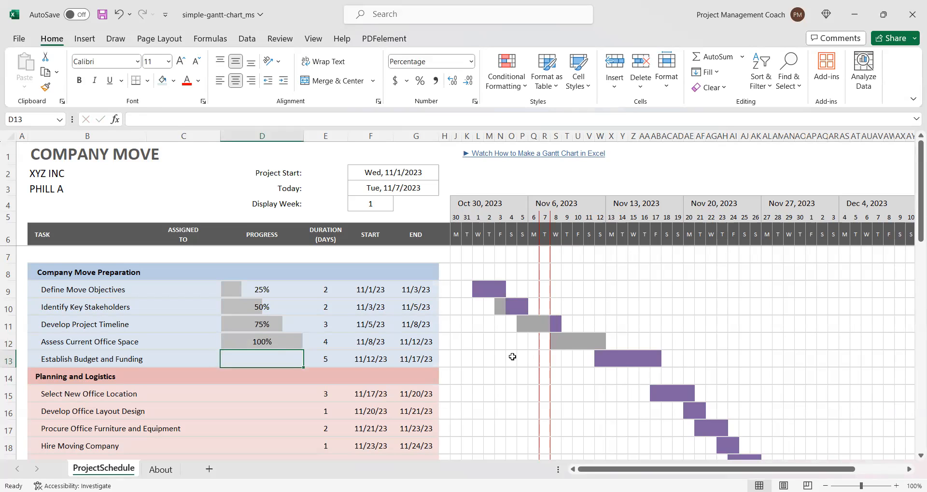
Set the progress of the five Planning and Logistics tasks, in order, to 23%, 34%, 54%, 56% and 15%
left_click(242, 394)
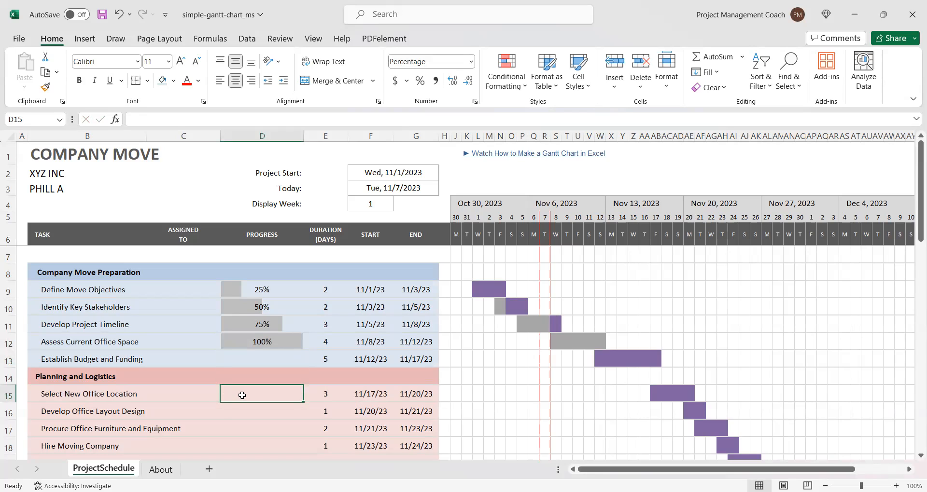
type("23")
key("Return")
type("34")
key("Return")
type("54")
key("Return")
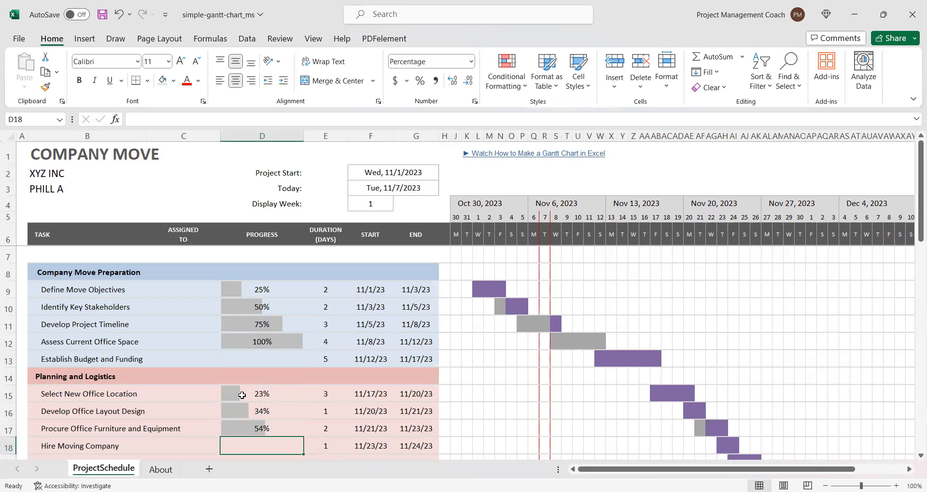
type("56")
key("Return")
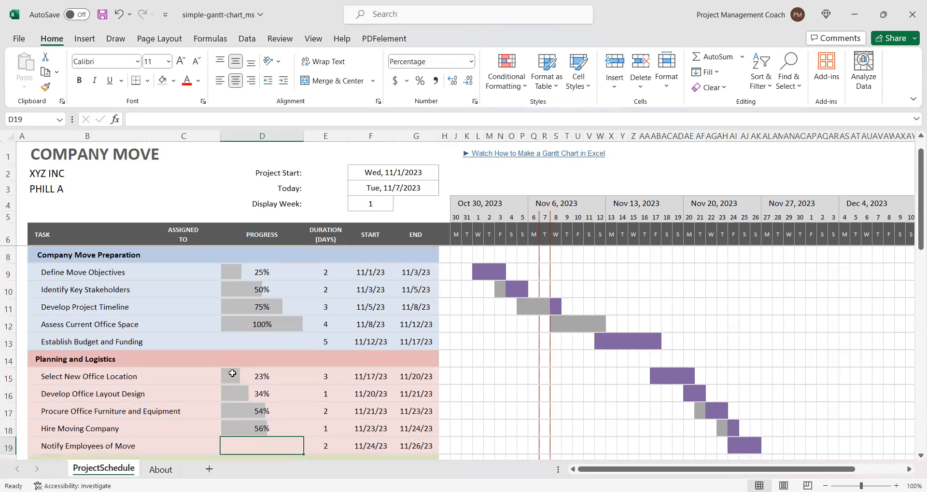
scroll(770, 334, "down", 1)
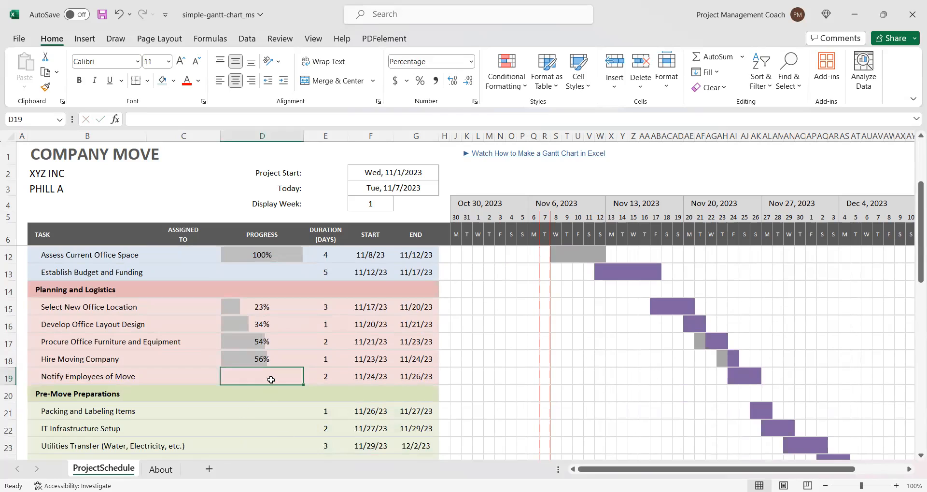
type("15")
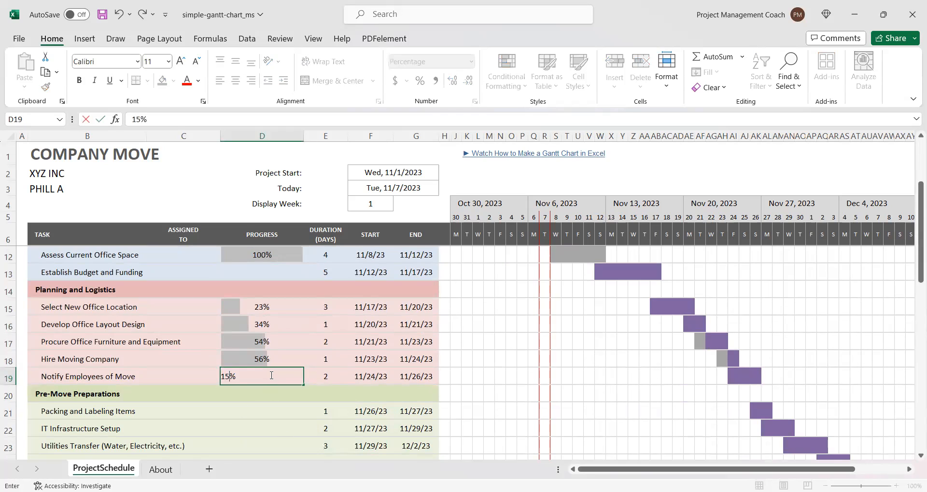
key("Return")
Set the progress of Packing and Labeling Items to 25%, IT Infrastructure Setup to 35% and Utilities Transfer to 45%
key("Down")
key("Down")
key("Down")
key("Up")
key("Up")
type("25")
key("Return")
type("35")
key("Return")
type("45")
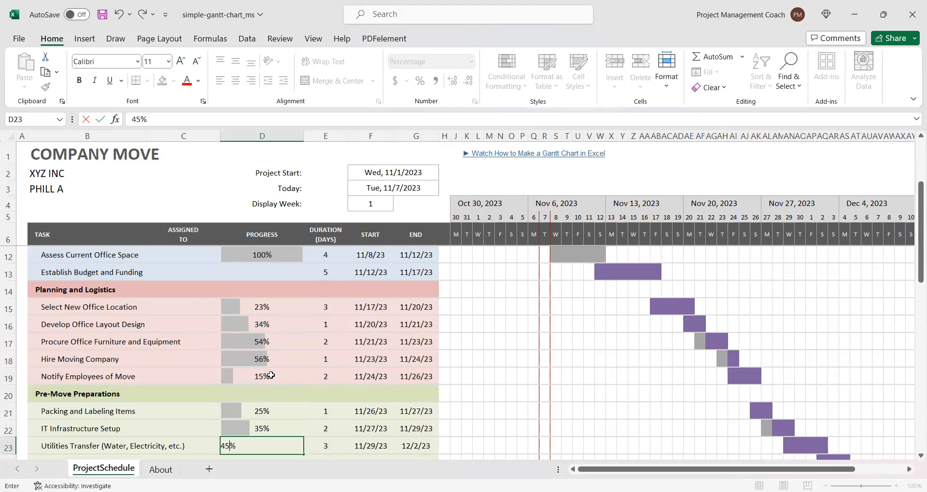
key("Return")
Set the progress of Employee Training on New Office to 50% and Test Run of Move Plan to 75%
type("5")
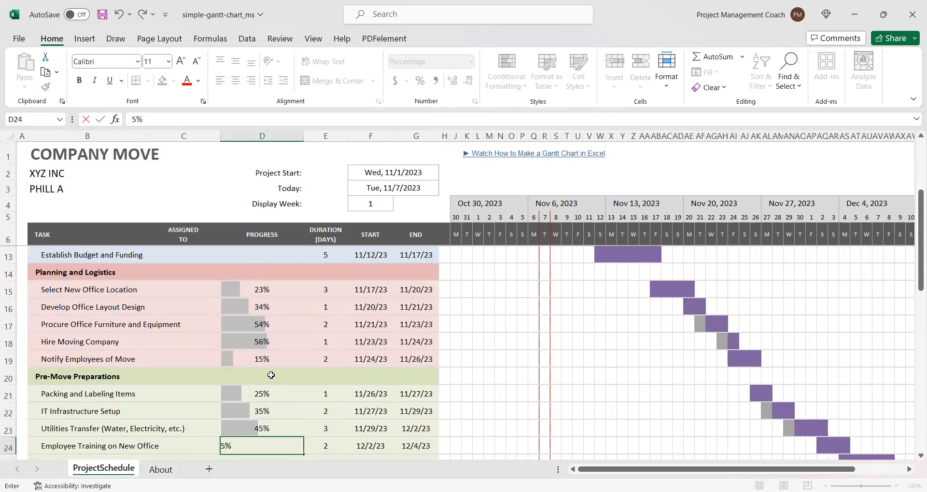
type("0")
key("Return")
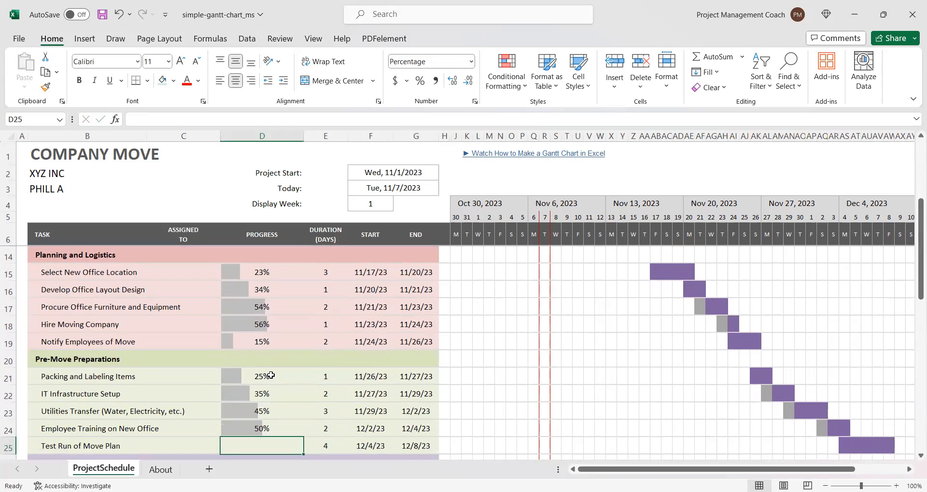
type("75")
key("Return")
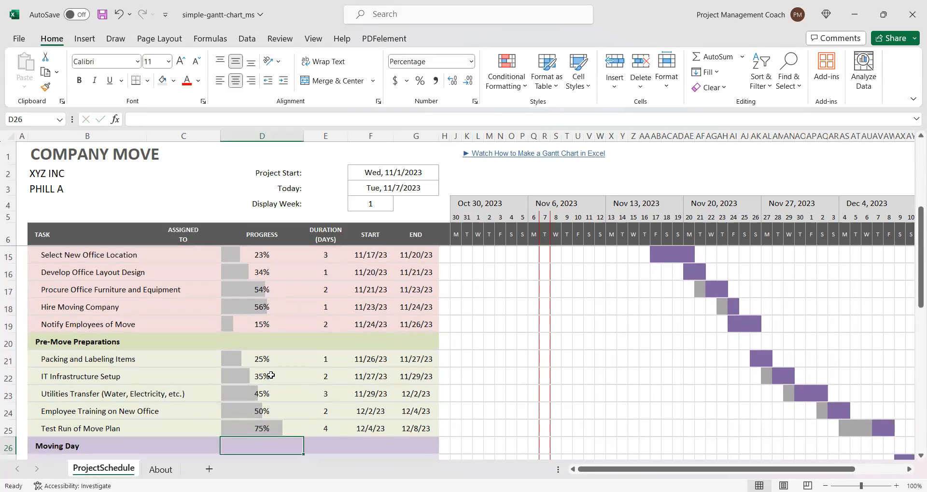
Set the progress of Disassemble and Pack Furniture to 25% and Dismantle IT Equipment to 55%
key("Down")
key("Down")
key("Up")
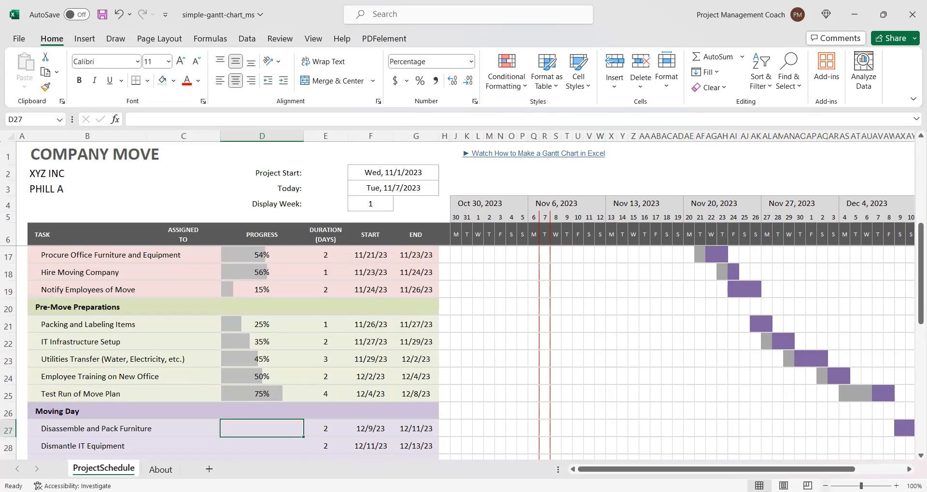
left_click(825, 486)
scroll(788, 372, "down", 2)
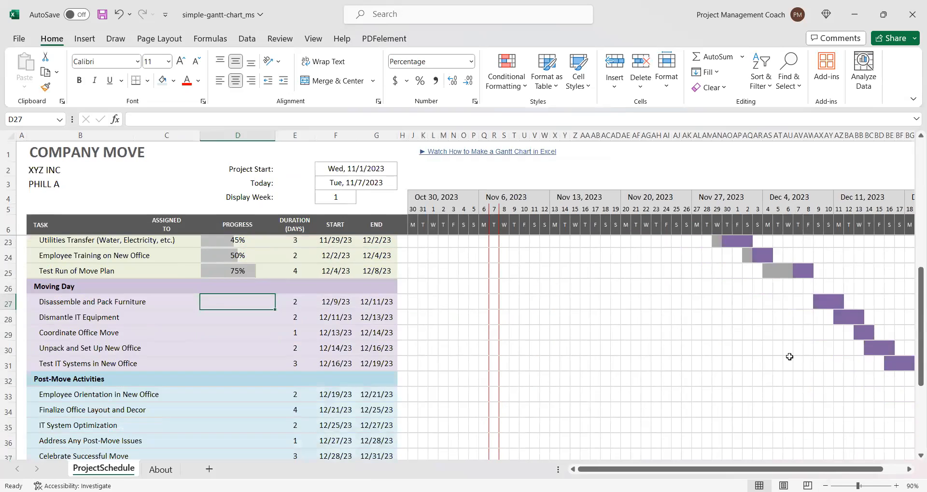
scroll(788, 356, "up", 1)
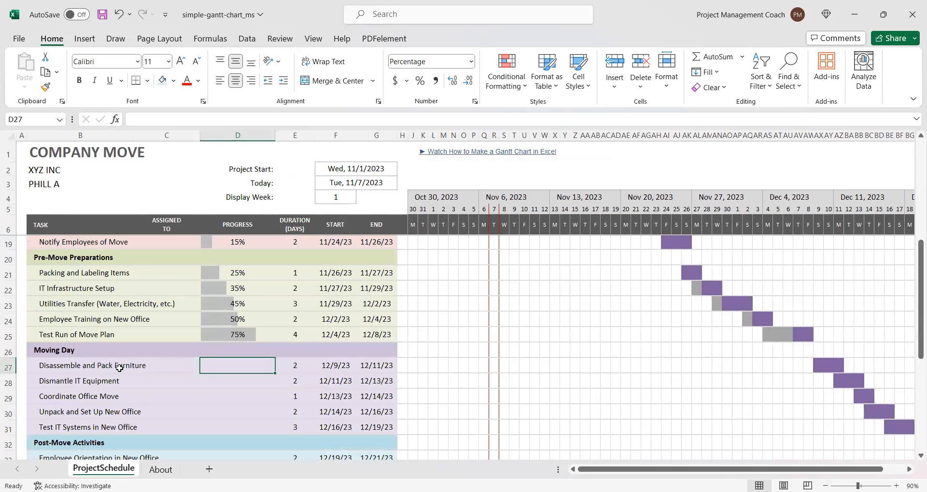
type("25")
key("Return")
type("55")
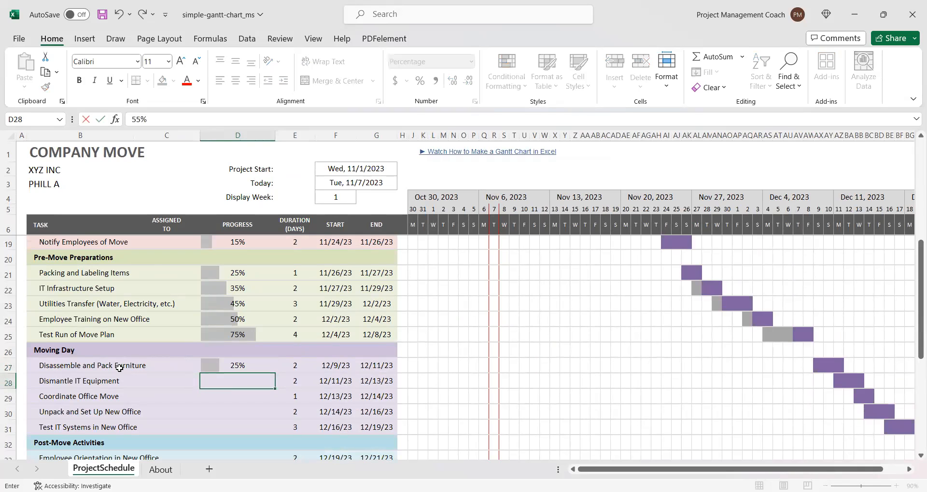
key("Return")
Set the progress of Coordinate Office Move to 45%, Unpack and Set Up New Office to 35% and Test IT Systems in New Office to 55%
type("45")
key("Return")
type("35")
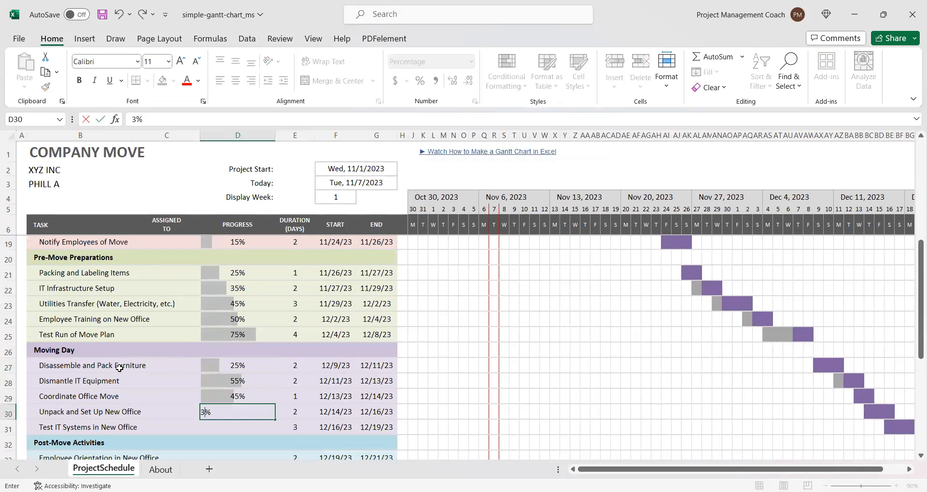
key("Return")
type("55")
key("Return")
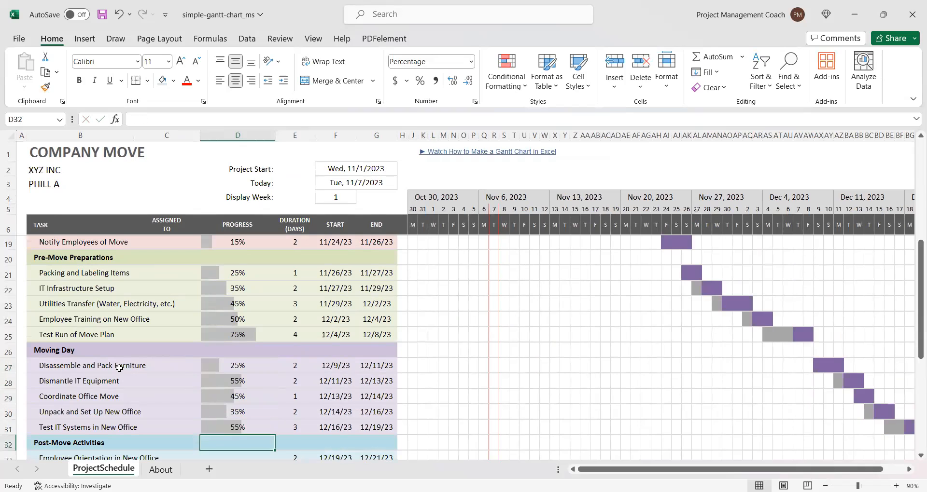
Set the progress of Employee Orientation in New Office to 75%, Finalize Office Layout and Decor to 25% and IT System Optimization to 35%
key("Return")
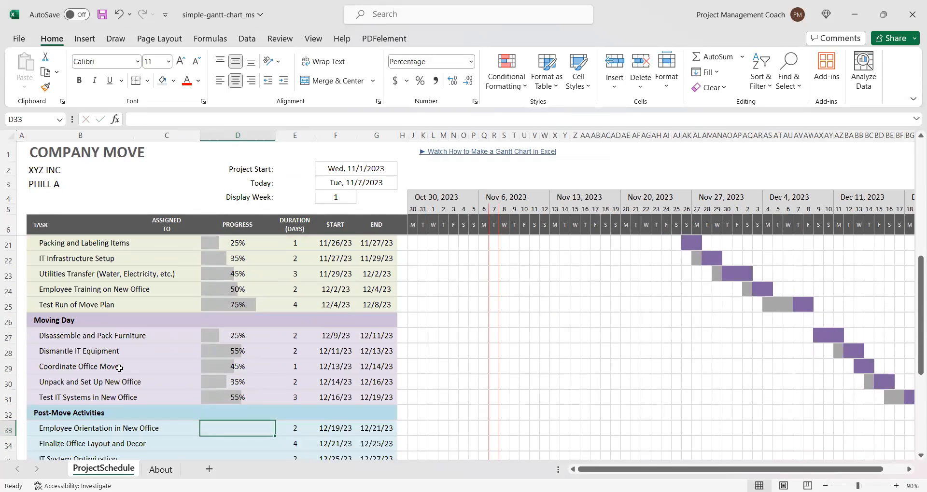
type("75")
key("Return")
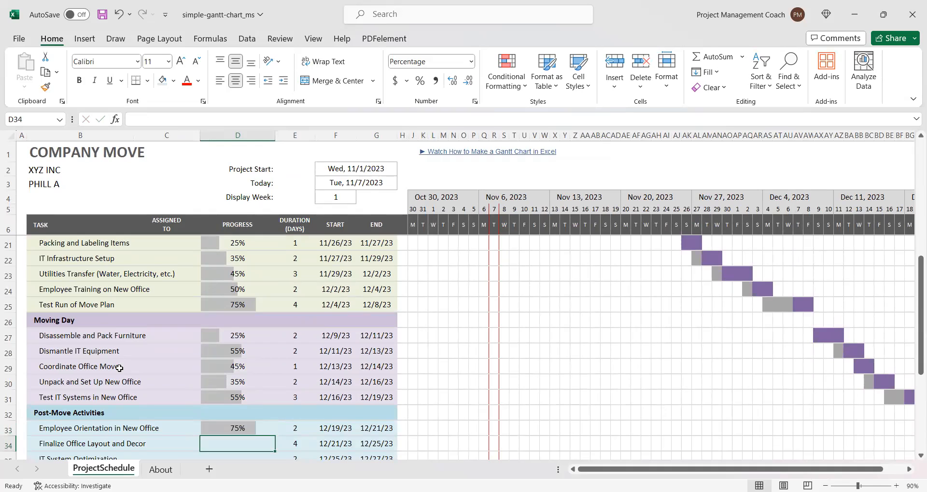
type("25")
key("Return")
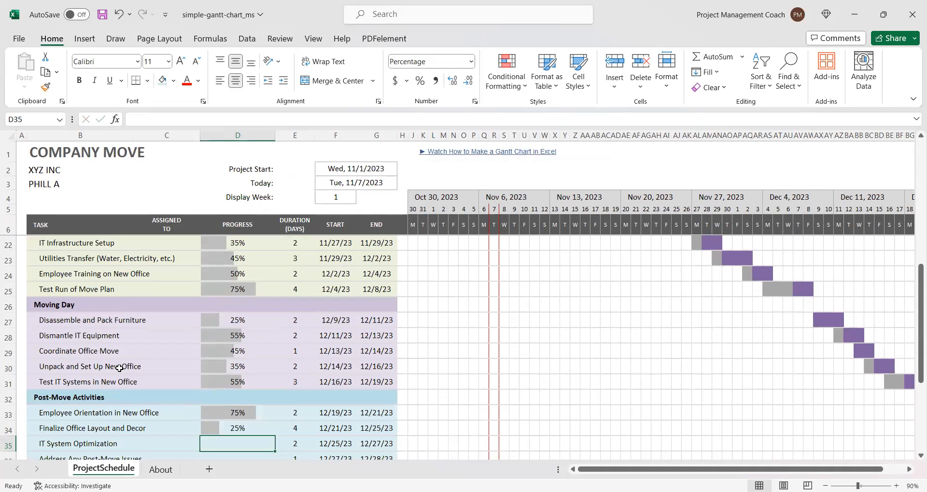
type("35")
key("Return")
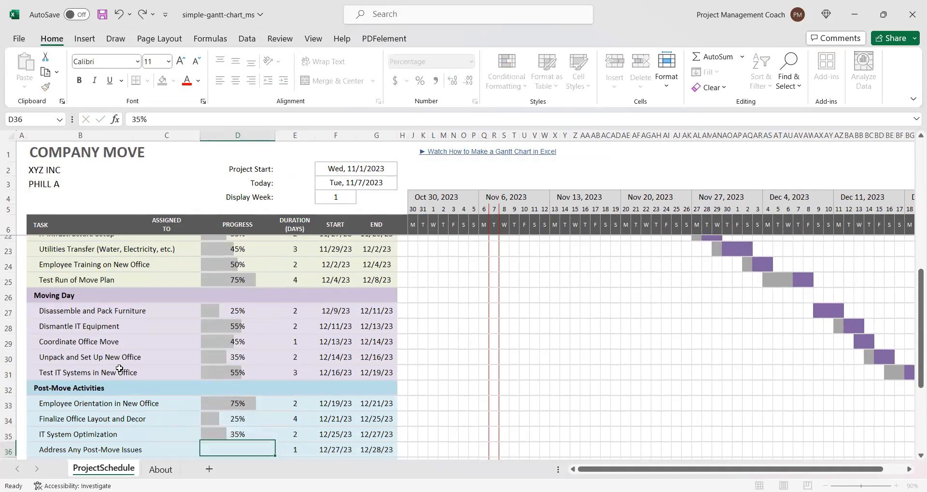
Set the progress of Address Any Post-Move Issues to 43% and Celebrate Successful Move to 90%
type("43")
key("Return")
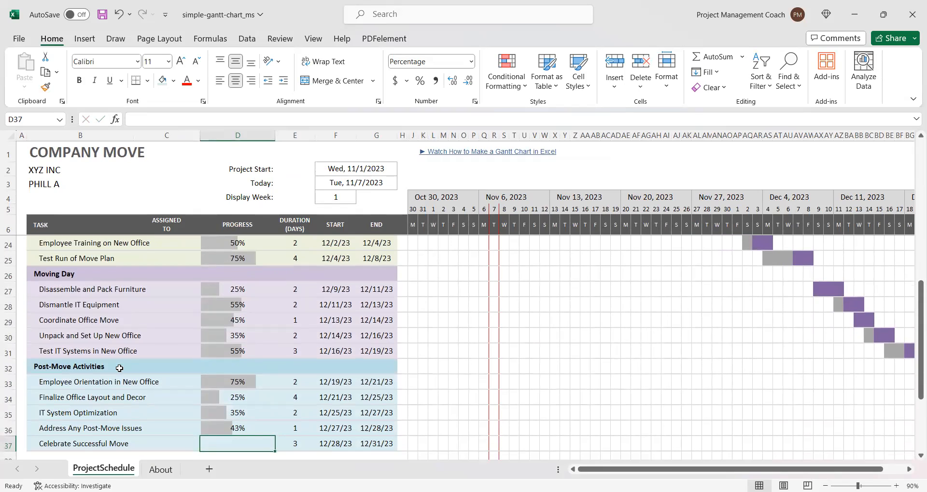
type("1")
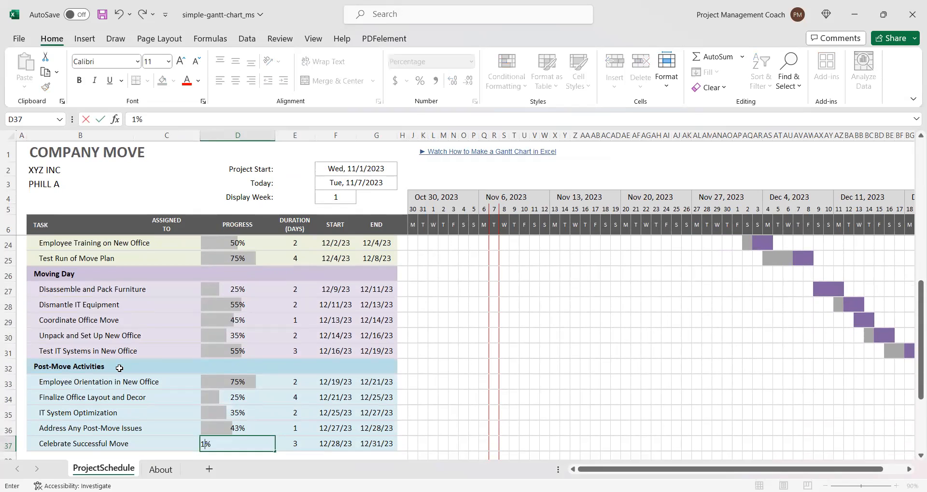
key("BackSpace")
type("90")
key("Return")
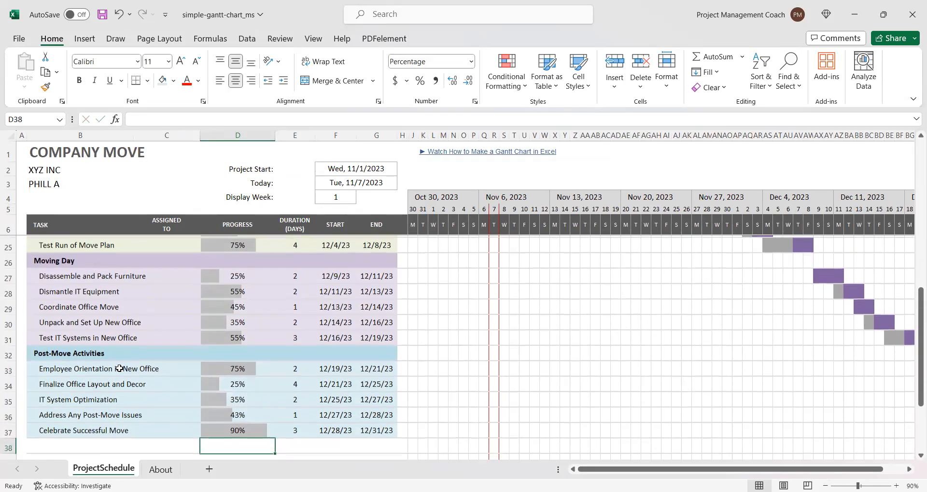
Set the project's Today date to 12/7/2023 and check the today marker along the chart
scroll(190, 359, "up", 6)
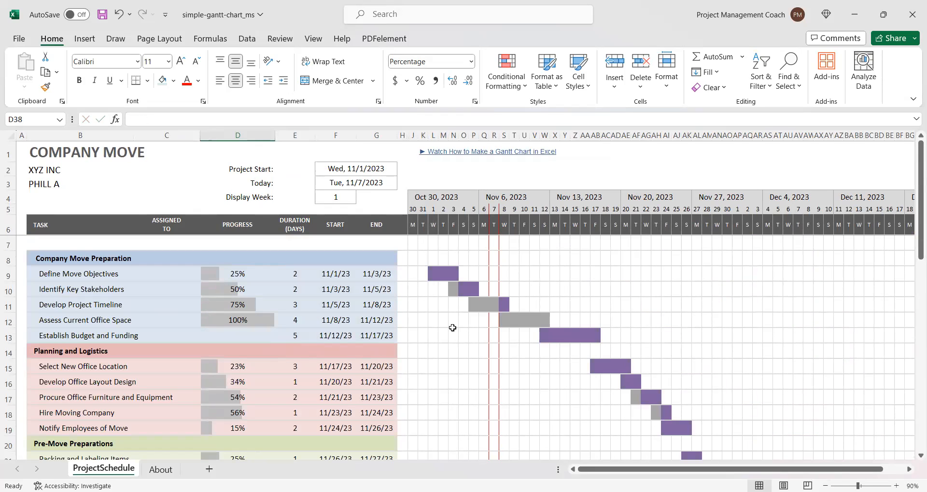
left_click_drag(585, 469, 615, 470)
left_click(350, 182)
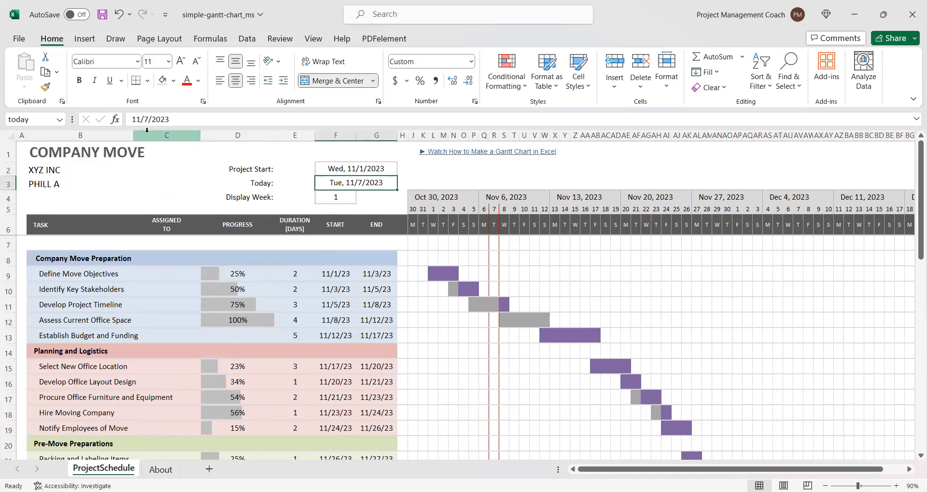
left_click(166, 121)
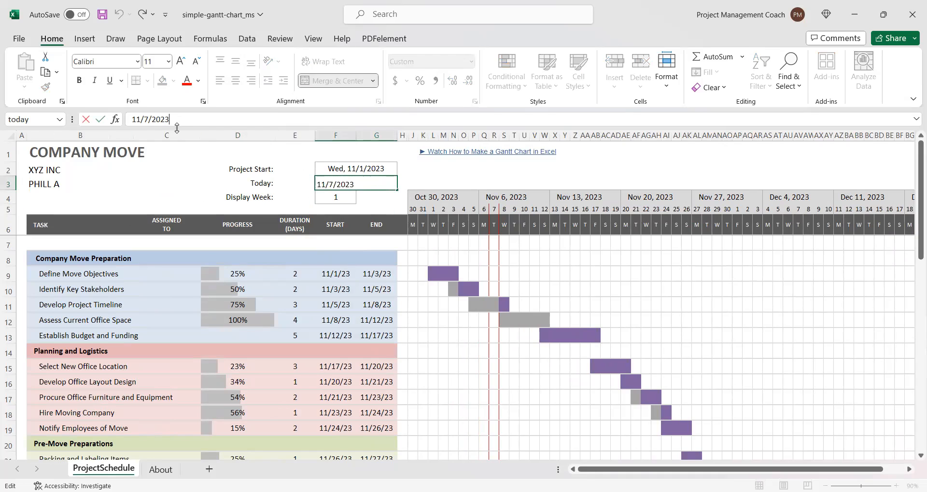
key("BackSpace")
type("2")
key("Return")
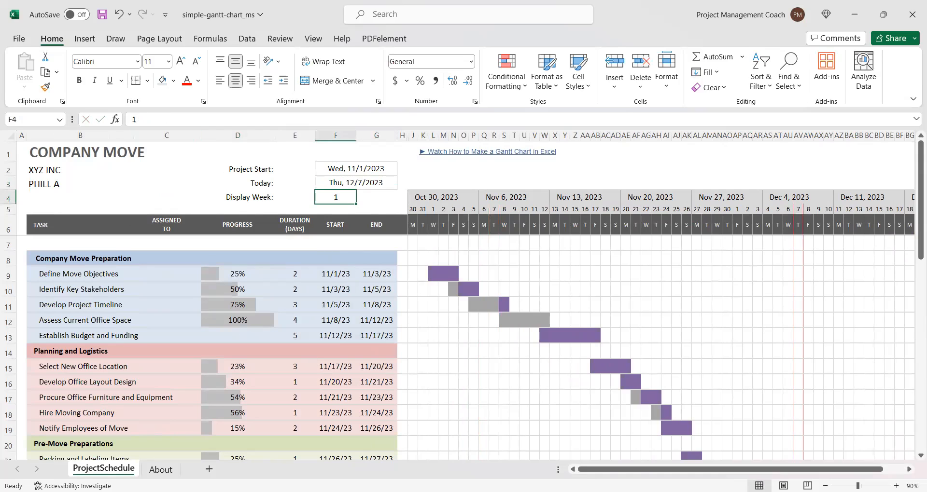
left_click_drag(912, 182, 909, 392)
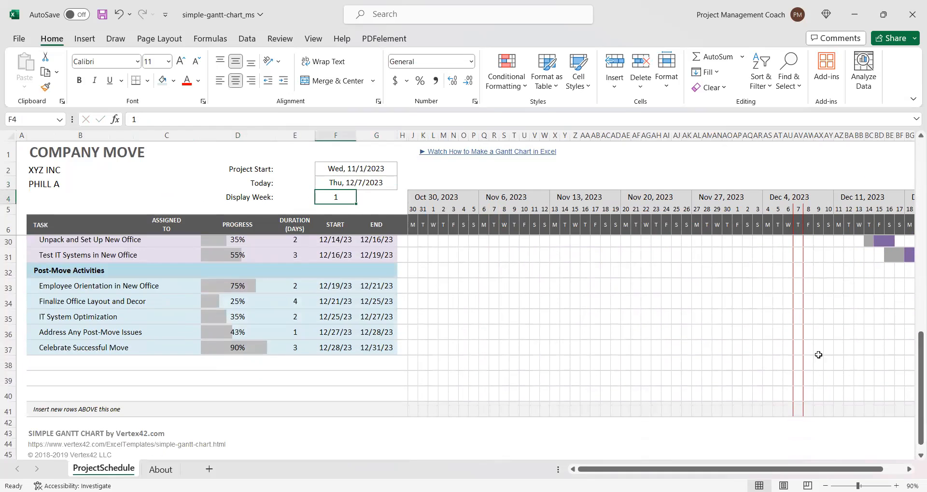
left_click_drag(914, 351, 912, 177)
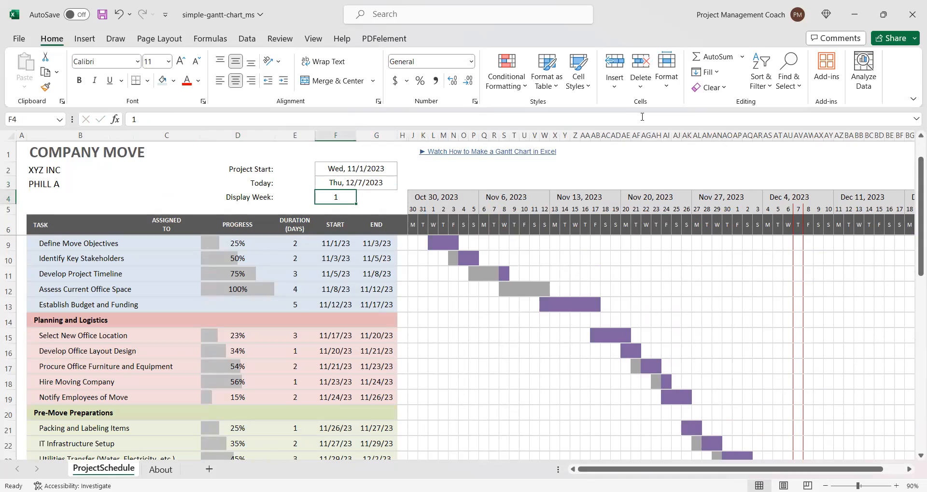
key("alt+Tab")
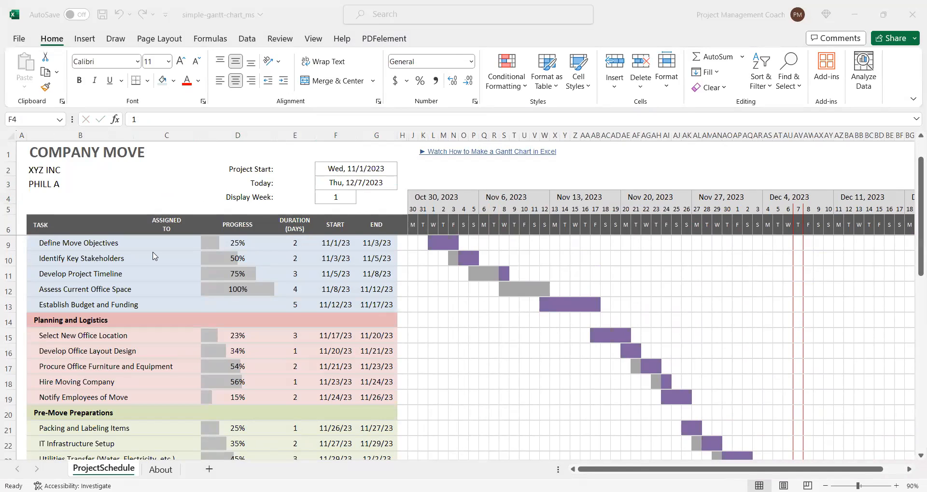
mouse_move(792, 165)
left_mouse_down()
mouse_move(792, 376)
mouse_move(797, 228)
mouse_move(798, 363)
mouse_move(816, 471)
left_mouse_up()
left_click(602, 166)
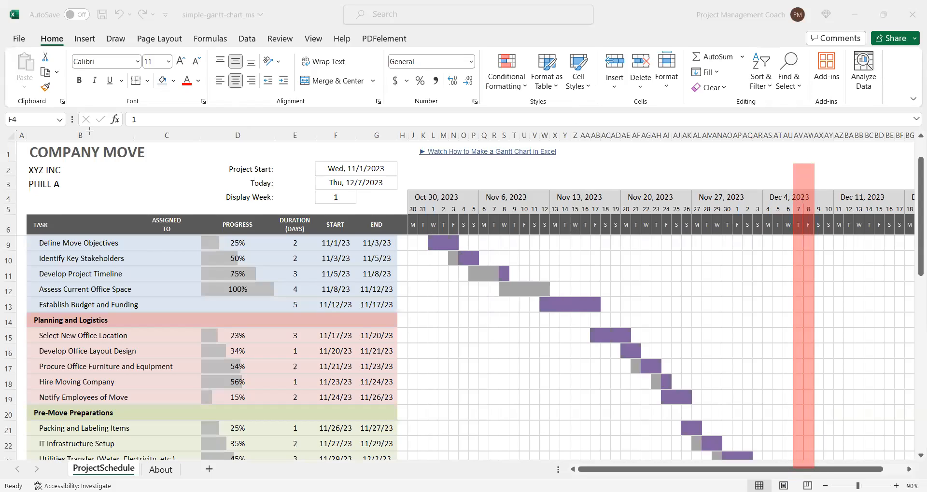
left_click_drag(402, 172, 778, 469)
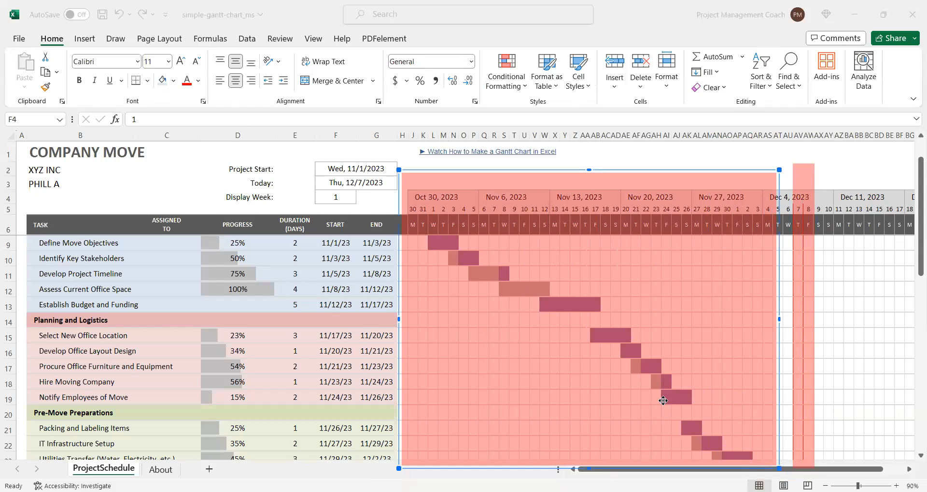
key("Delete")
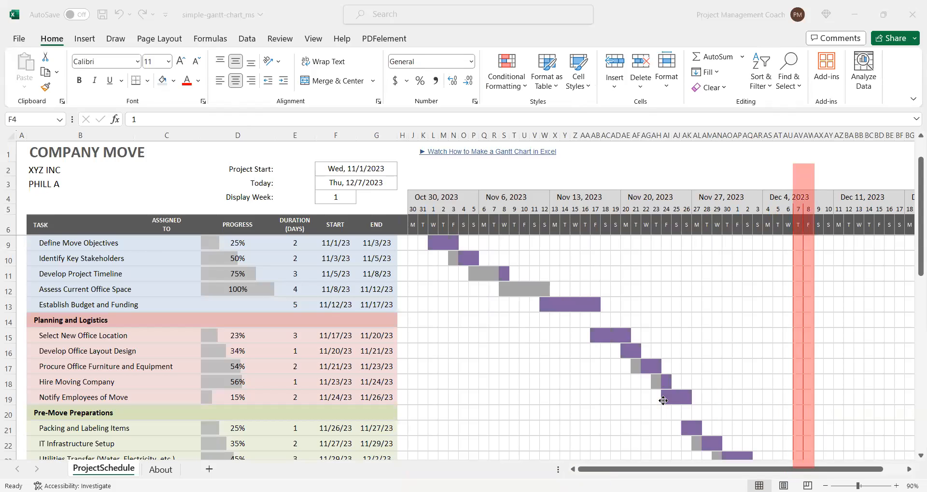
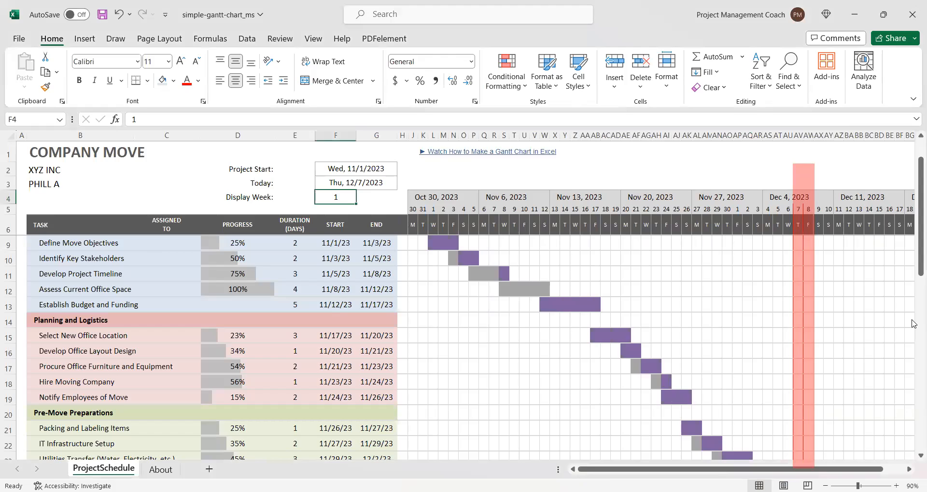
scroll(840, 304, "down", 5)
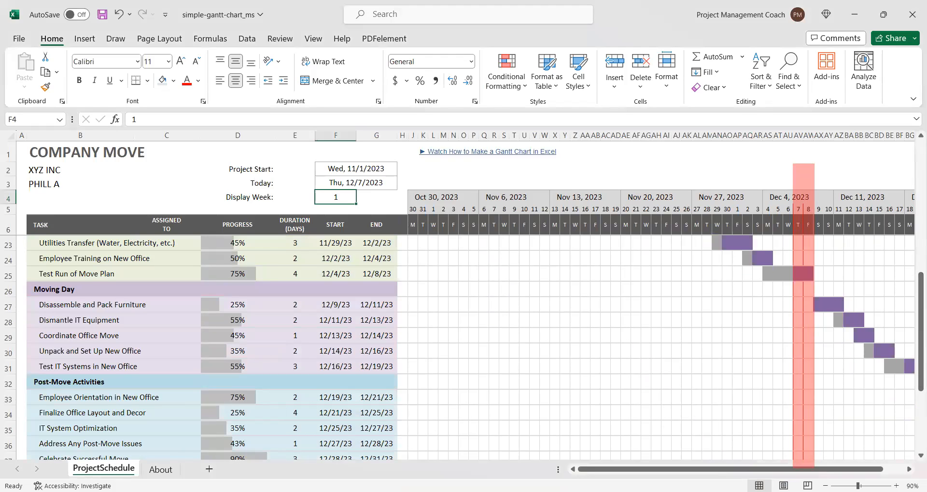
mouse_move(831, 469)
left_mouse_down()
mouse_move(859, 470)
mouse_move(832, 471)
left_mouse_up()
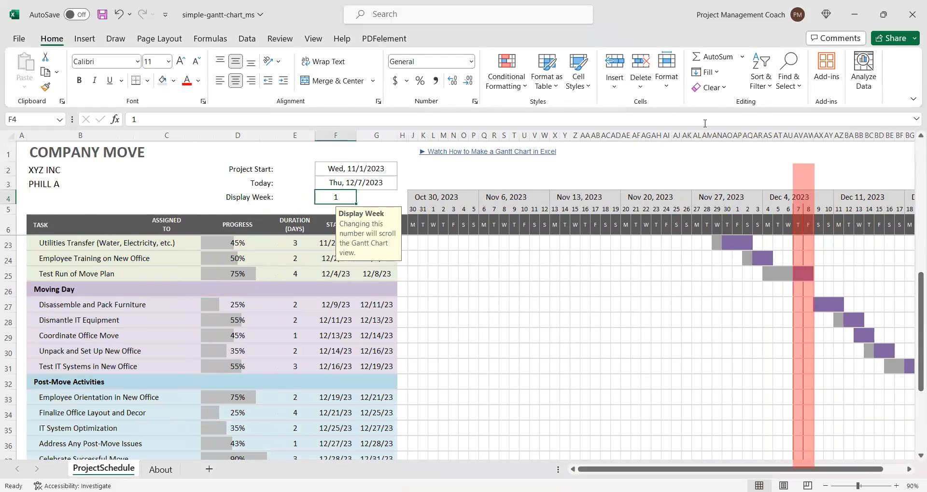
left_click(326, 105)
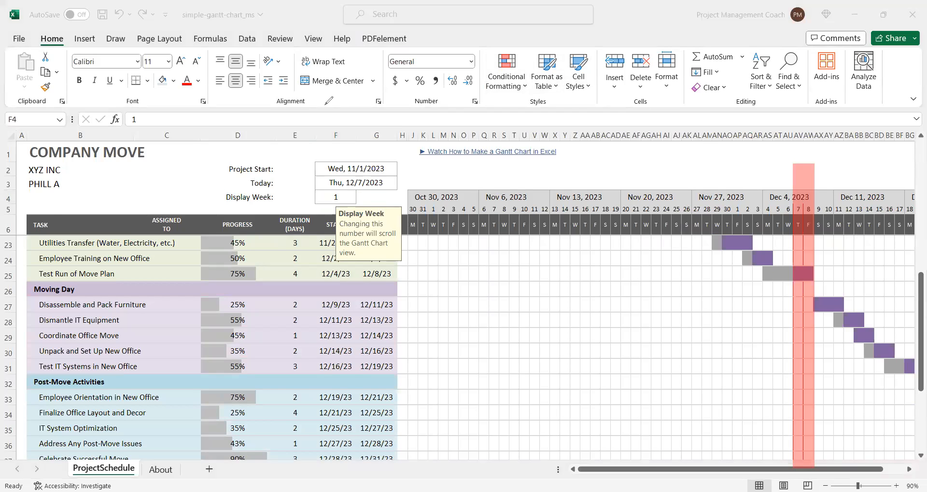
left_click(60, 350)
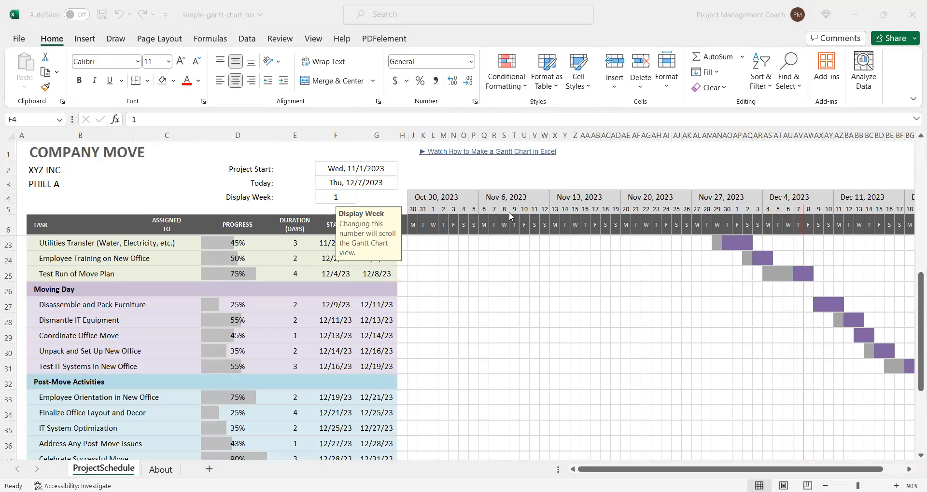
Review the whole schedule from Company Move Preparation to Post-Move Activities, comparing the task bars with the today marker
left_click(475, 257)
scroll(493, 252, "up", 3)
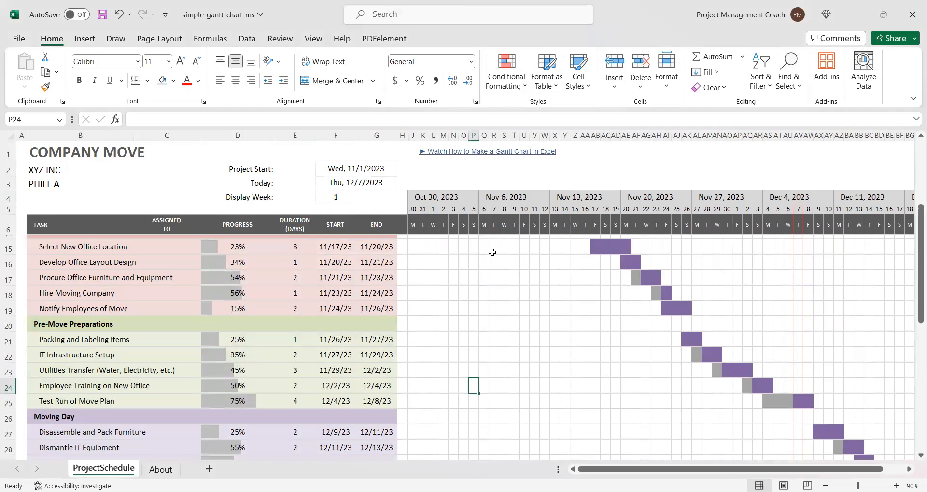
scroll(564, 261, "up", 2)
scroll(497, 290, "up", 1)
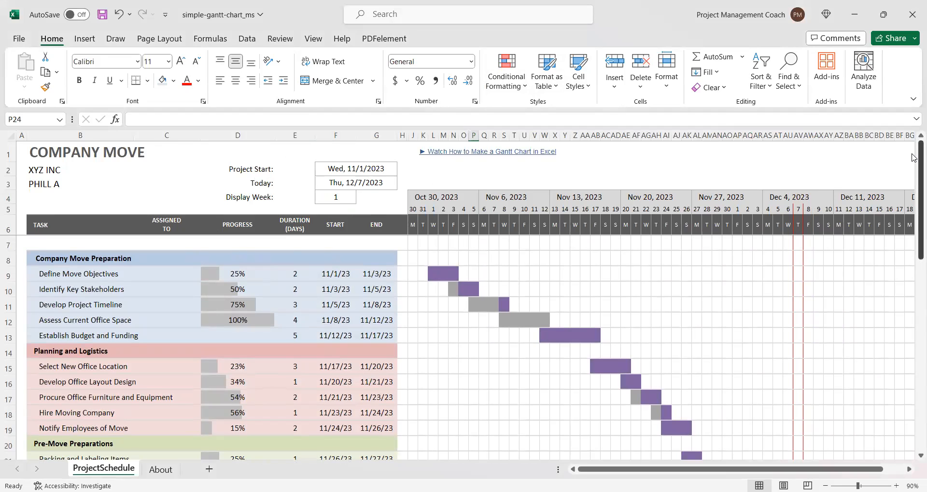
left_click_drag(912, 158, 912, 398)
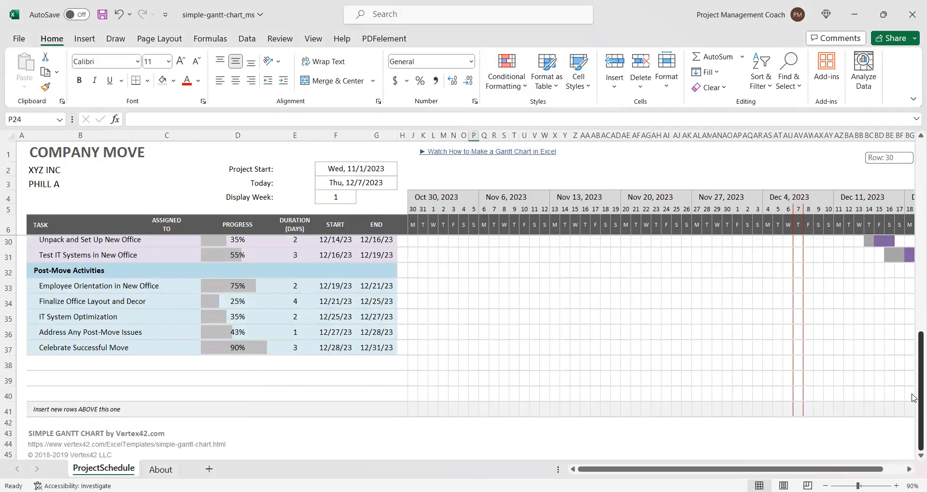
left_click_drag(912, 398, 902, 81)
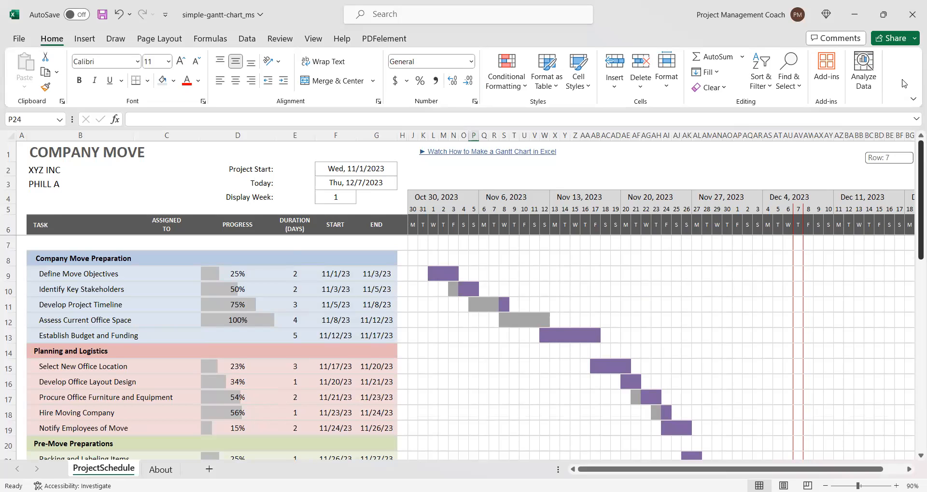
left_click_drag(901, 80, 903, 73)
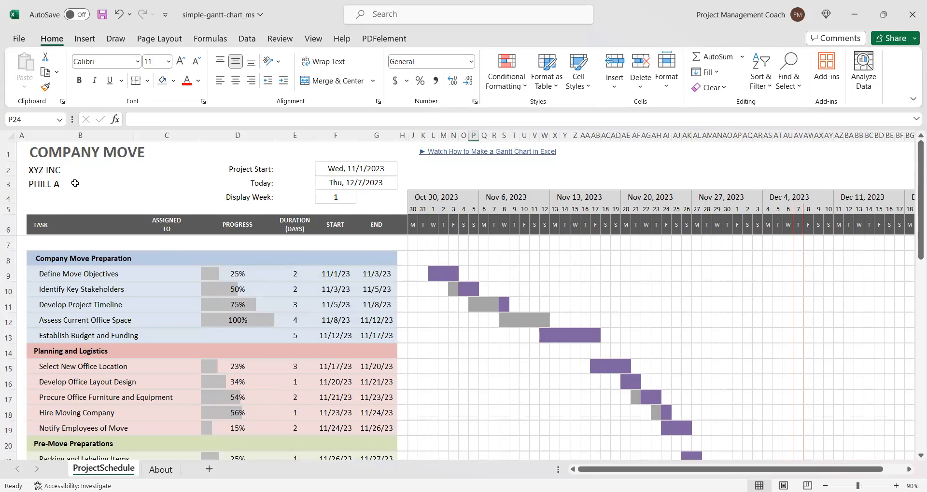
scroll(416, 192, "down", 2)
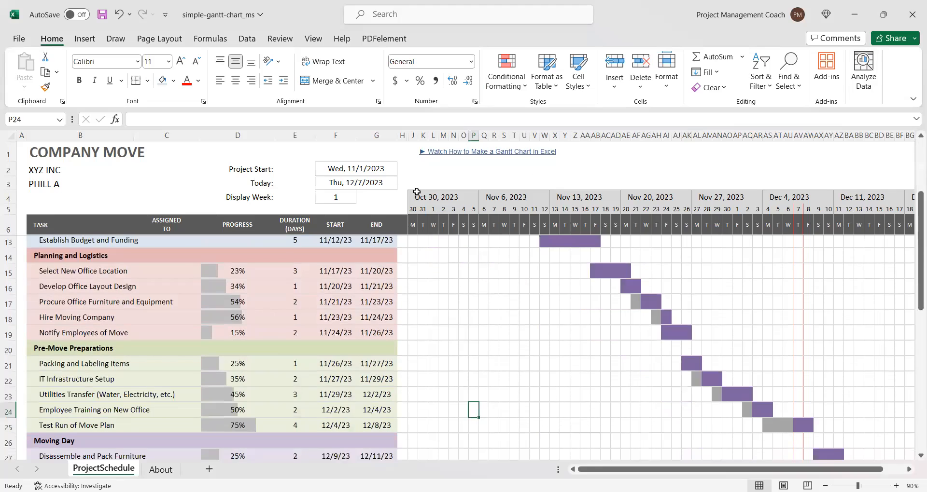
scroll(433, 300, "down", 4)
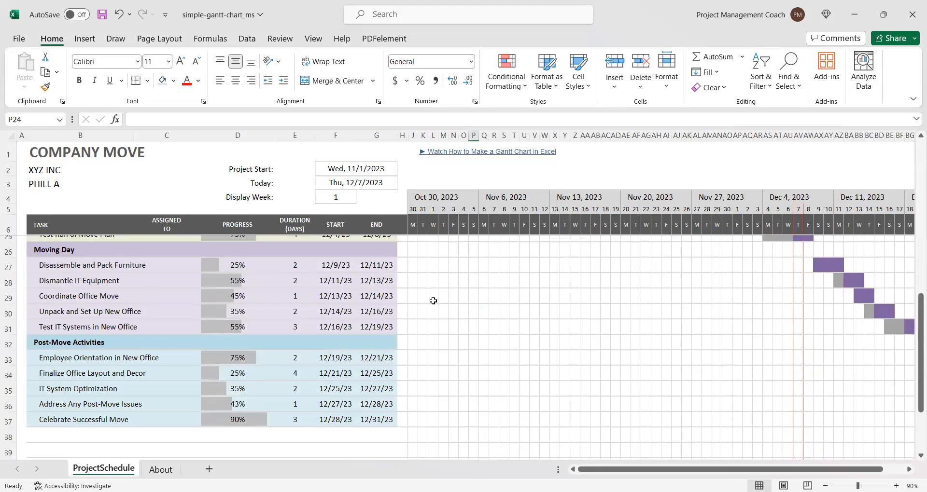
scroll(433, 301, "up", 6)
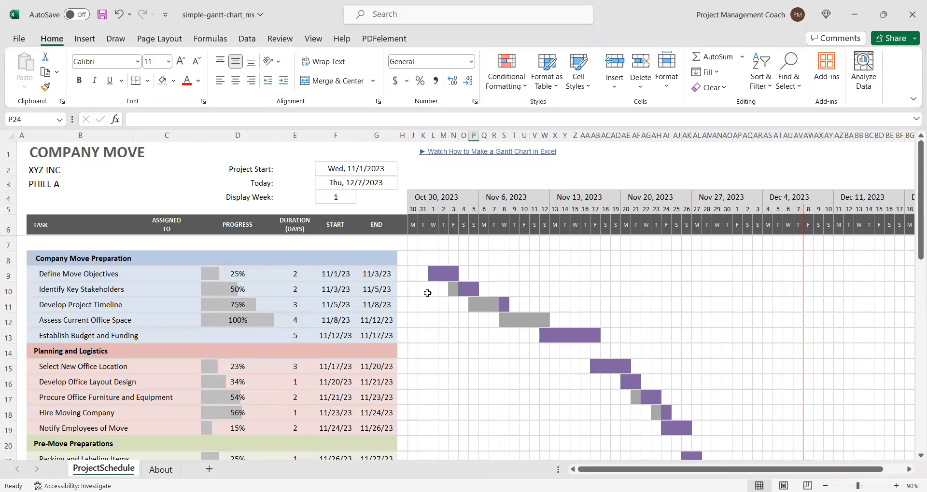
left_click_drag(68, 260, 376, 265)
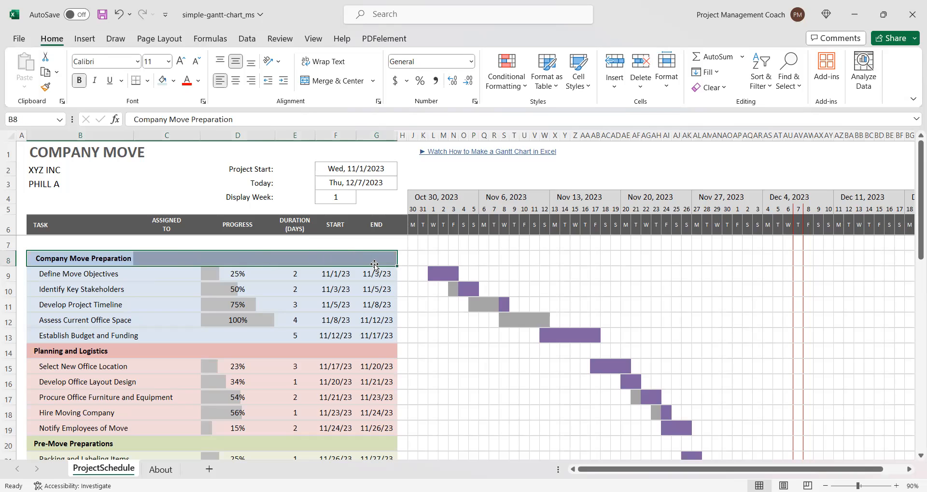
left_click(330, 259)
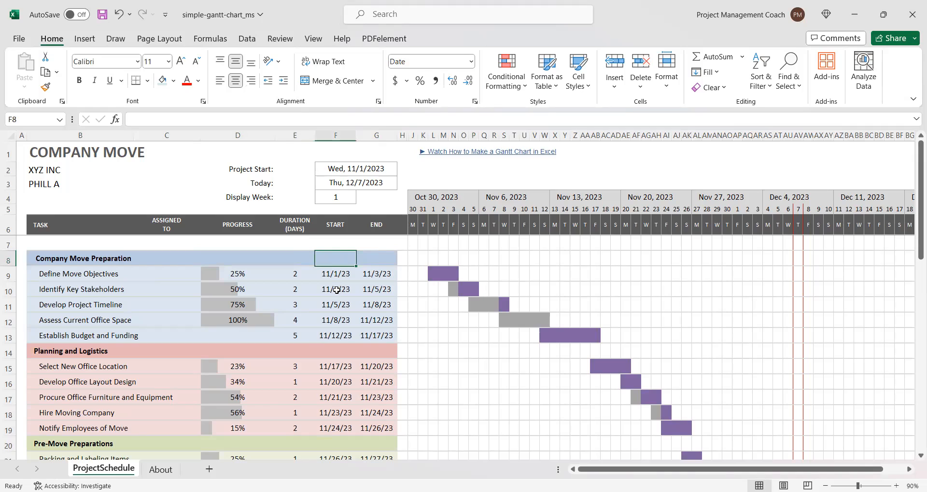
type("=")
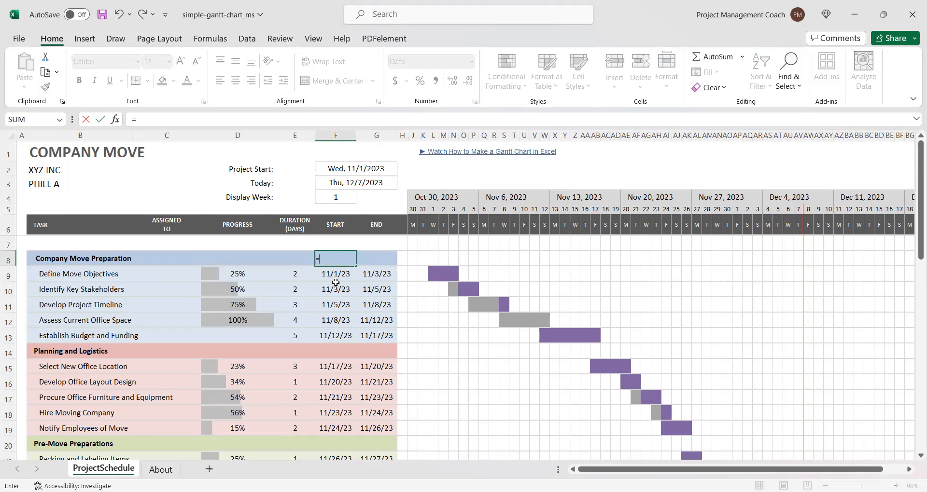
left_click(333, 274)
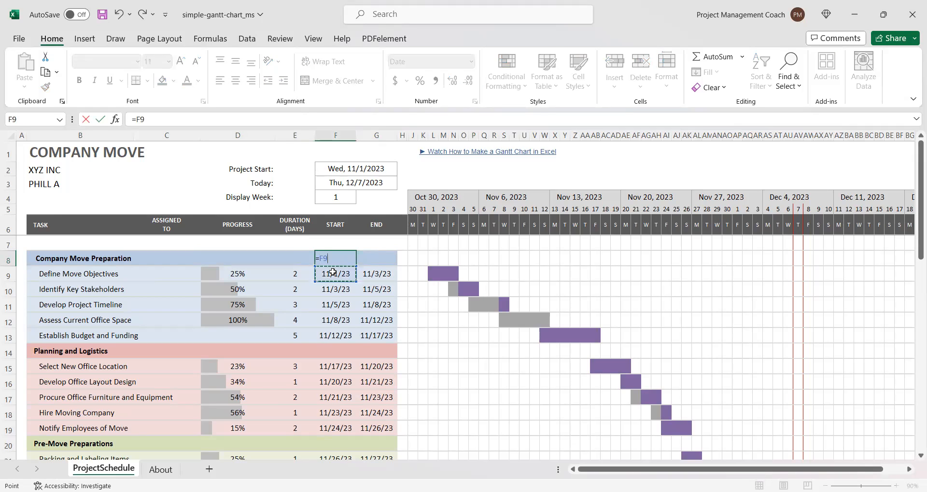
left_click(372, 245)
left_click(372, 258)
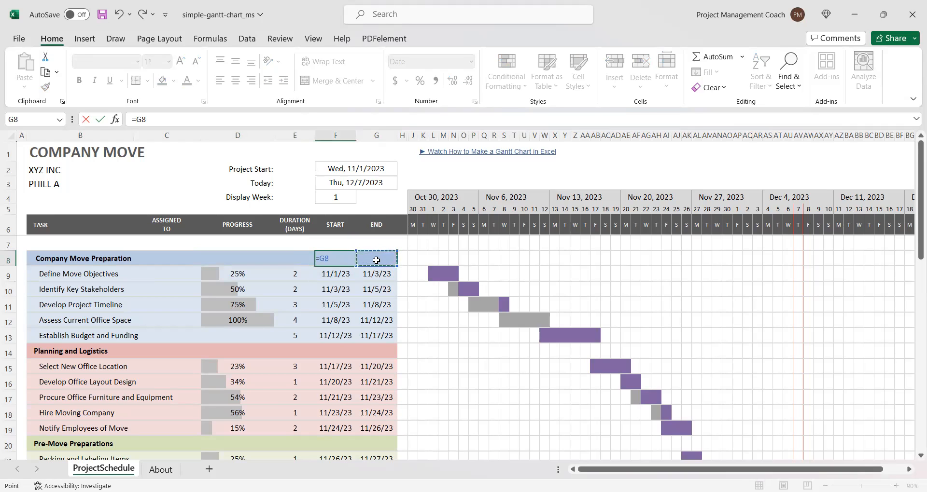
key("Return")
Link the Company Move Preparation phase's start date to the start of Define Move Objectives with =F9
key("Up")
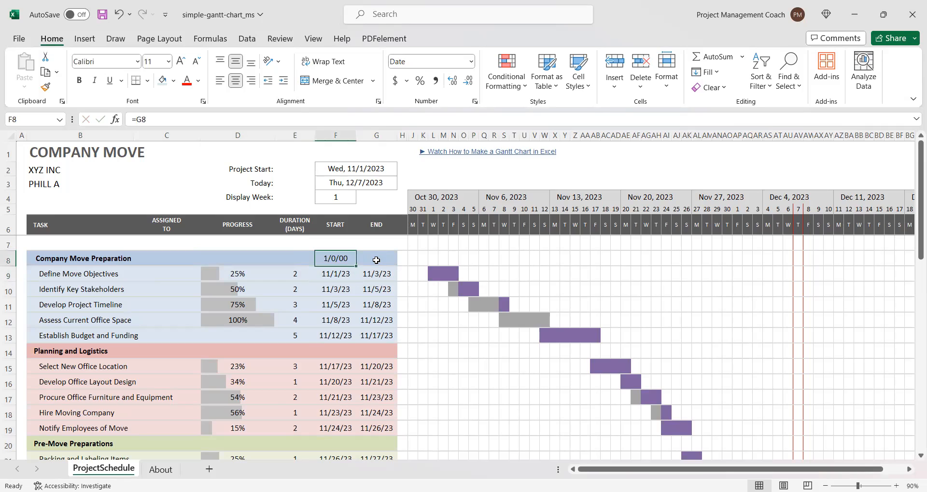
type("=")
left_click(330, 271)
key("Return")
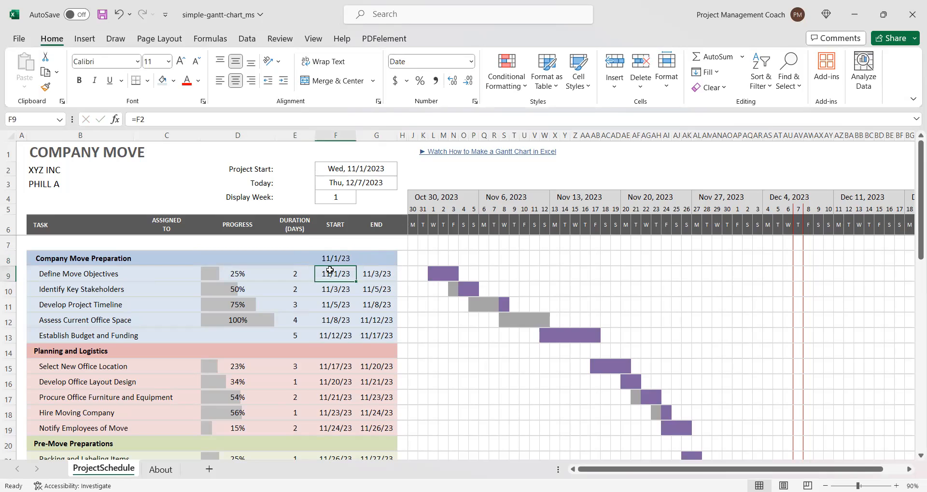
Link the Company Move Preparation phase's end date to the end of Establish Budget and Funding with =G13
key("Up")
key("Right")
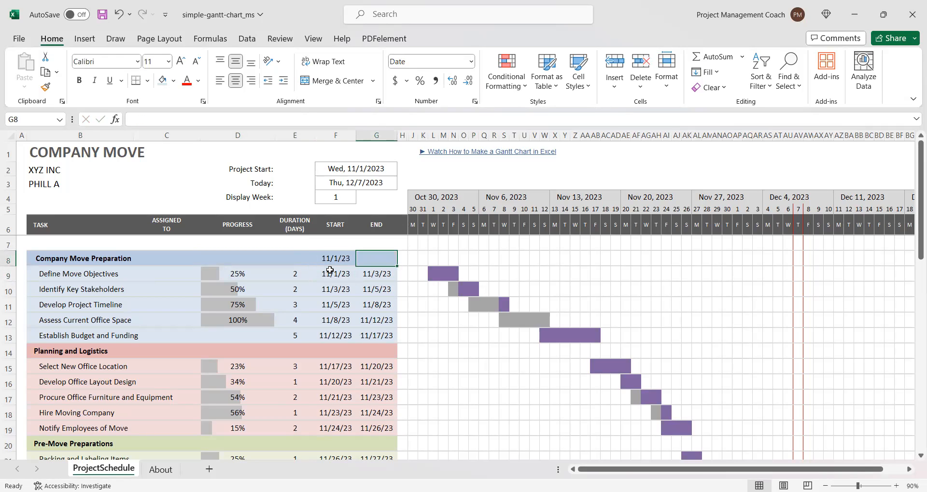
type("=")
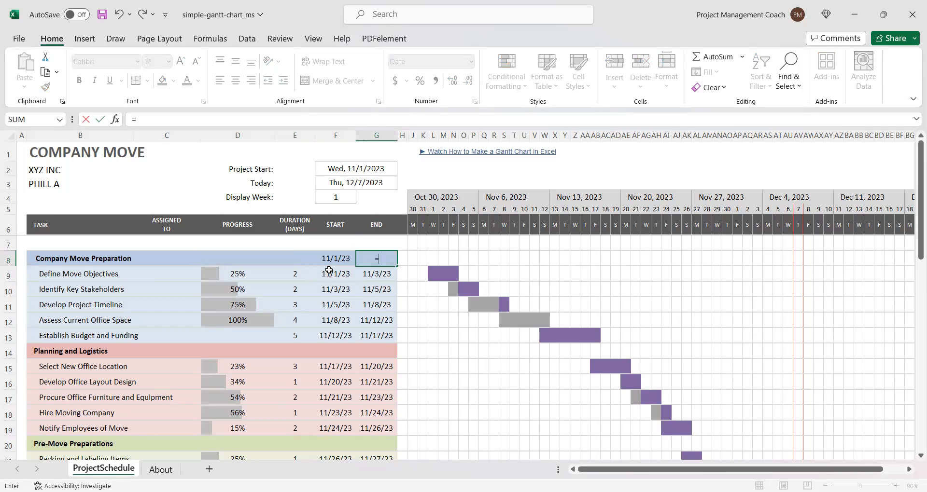
left_click(386, 333)
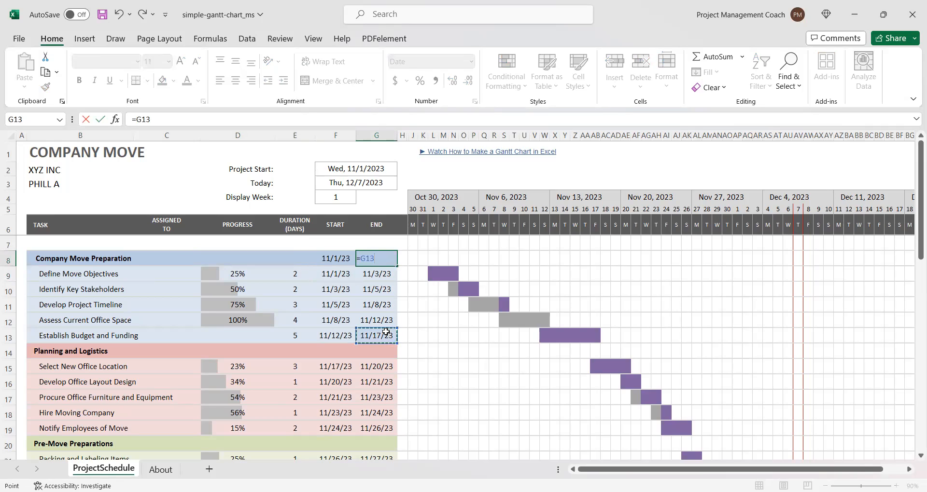
key("Return")
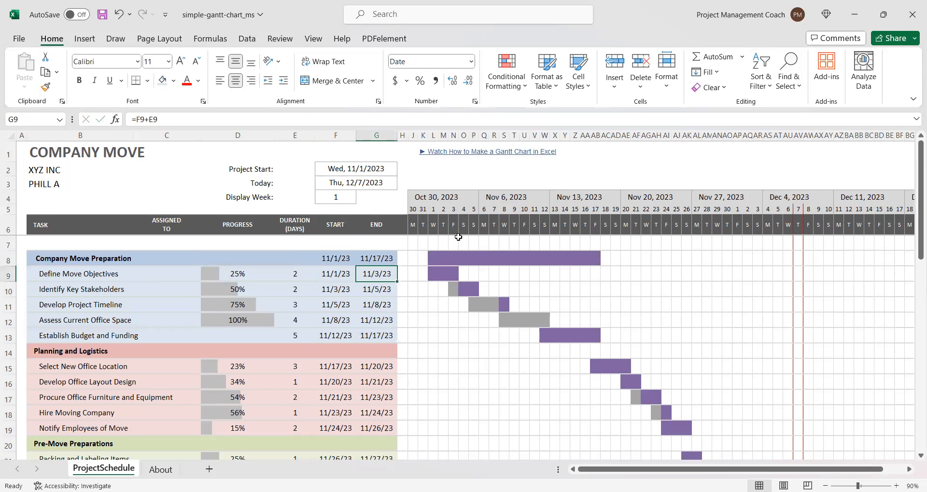
left_click(448, 258)
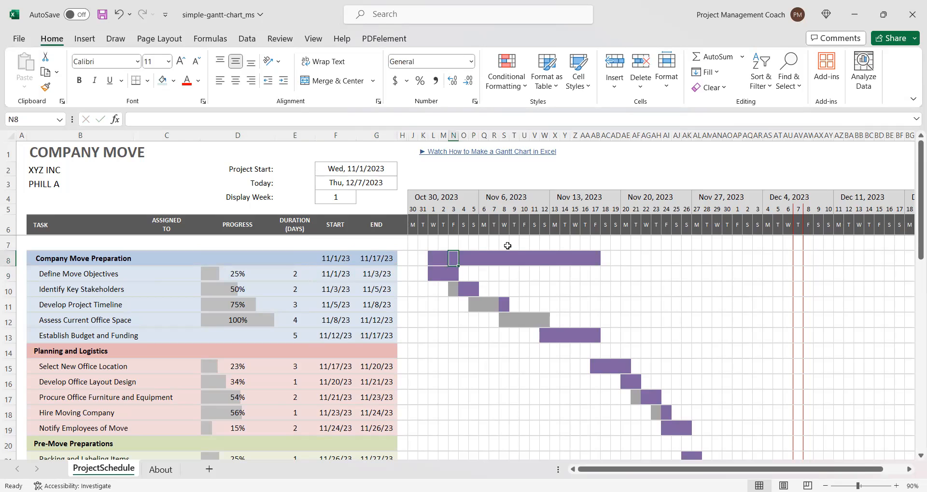
left_click(667, 251)
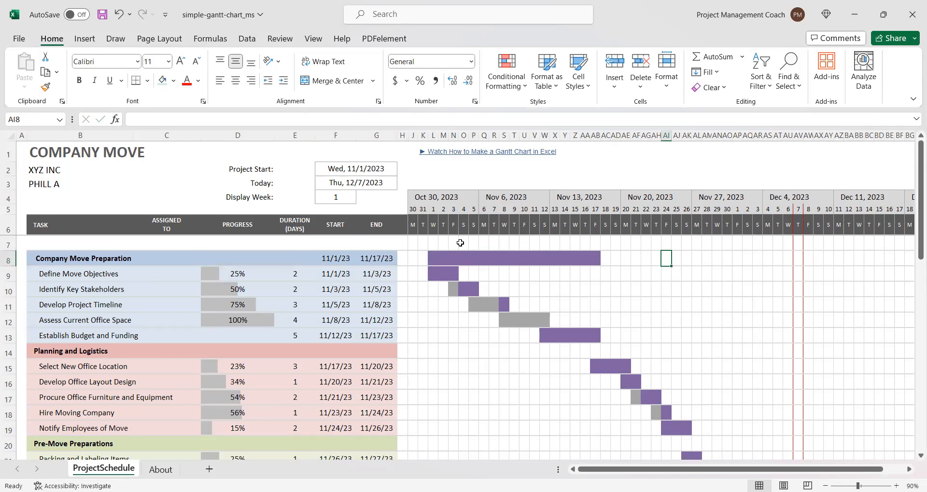
Copy the Company Move Preparation start and end dates and paste only their formulas into the Planning and Logistics row
left_click(334, 259)
left_click_drag(334, 260, 363, 261)
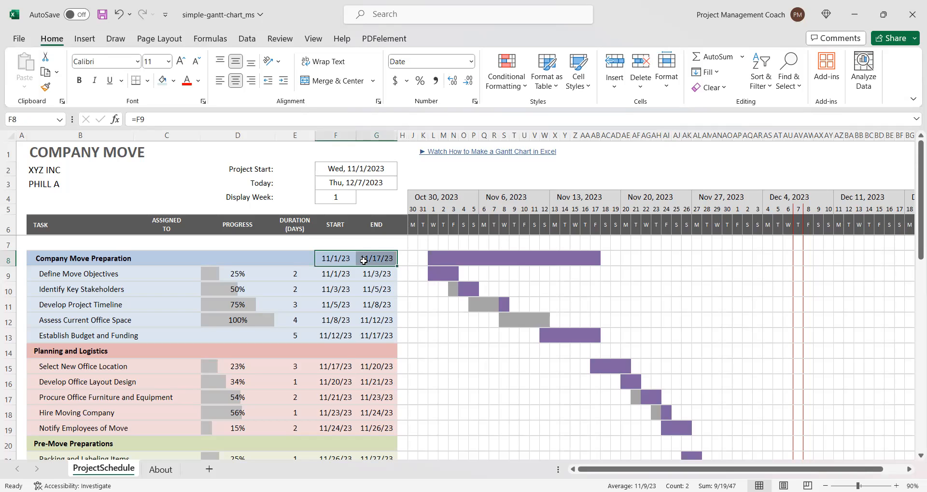
key("ctrl+c")
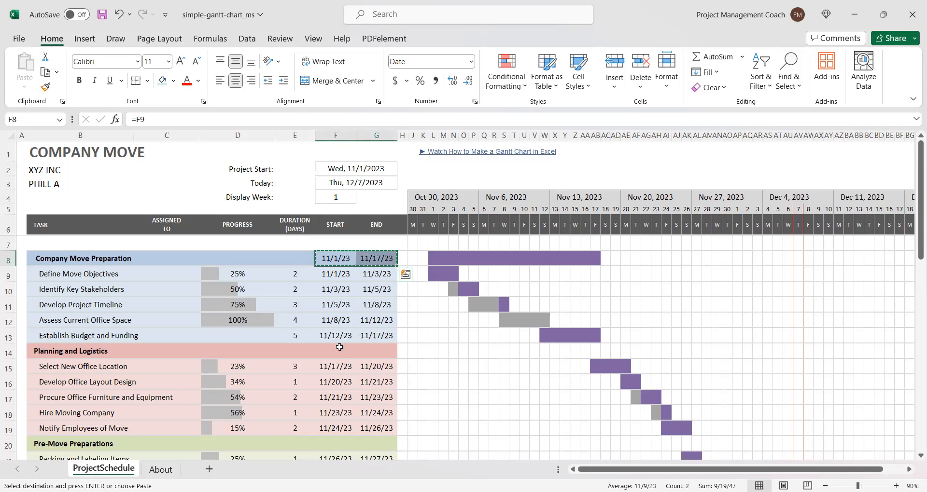
left_click(336, 351)
left_click(20, 88)
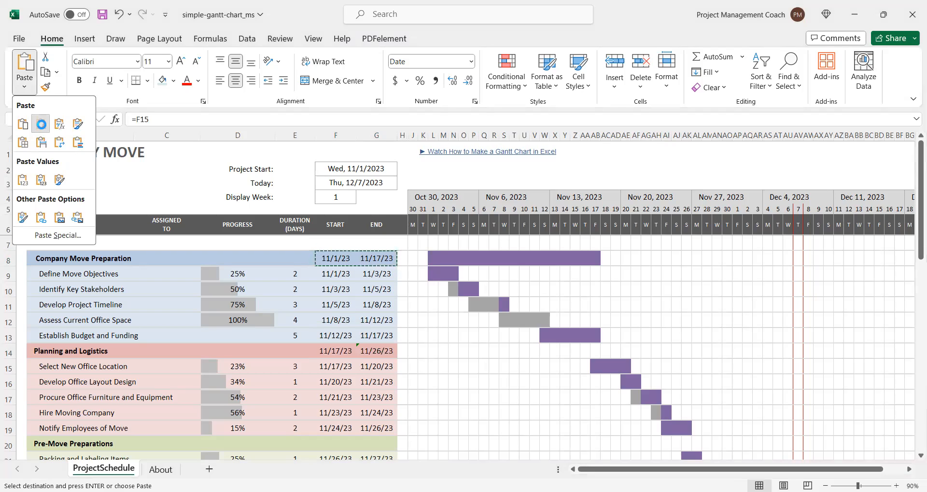
left_click(41, 124)
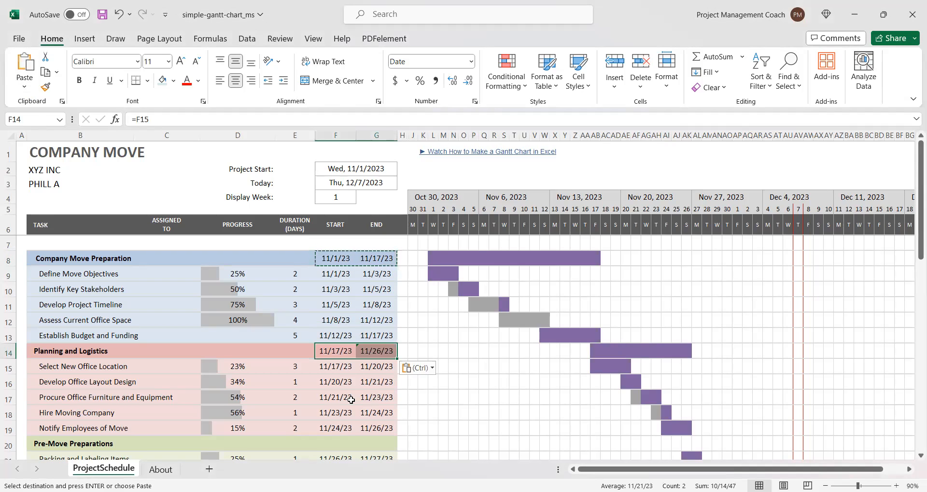
Paste only the copied date formulas into the start and end dates of Pre-Move Preparations and Moving Day
left_click(334, 443)
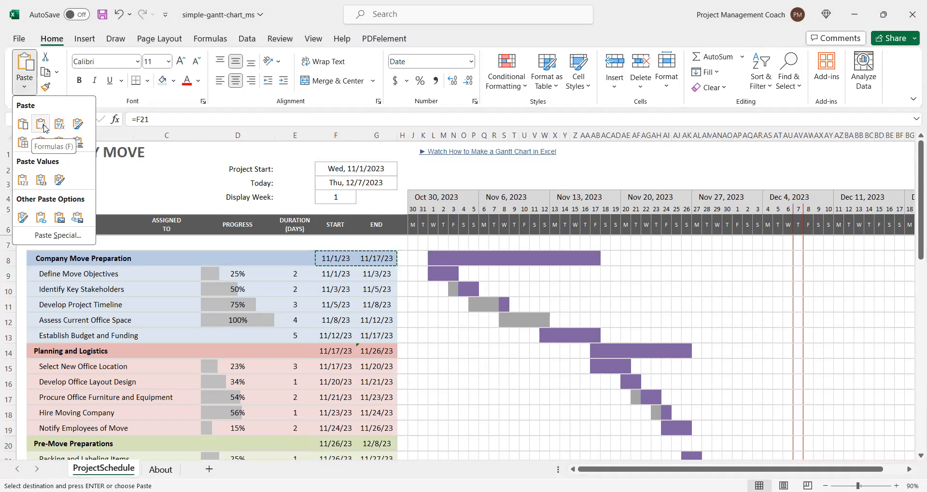
scroll(517, 343, "down", 3)
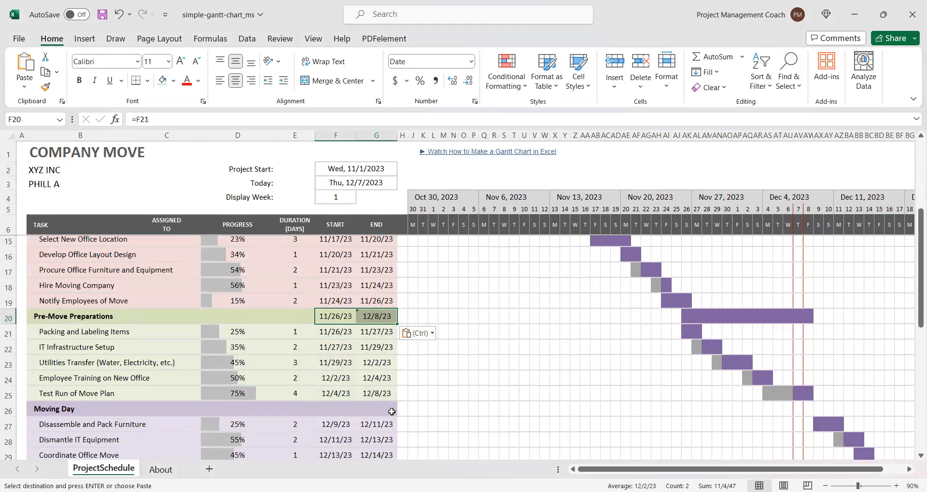
left_click(333, 413)
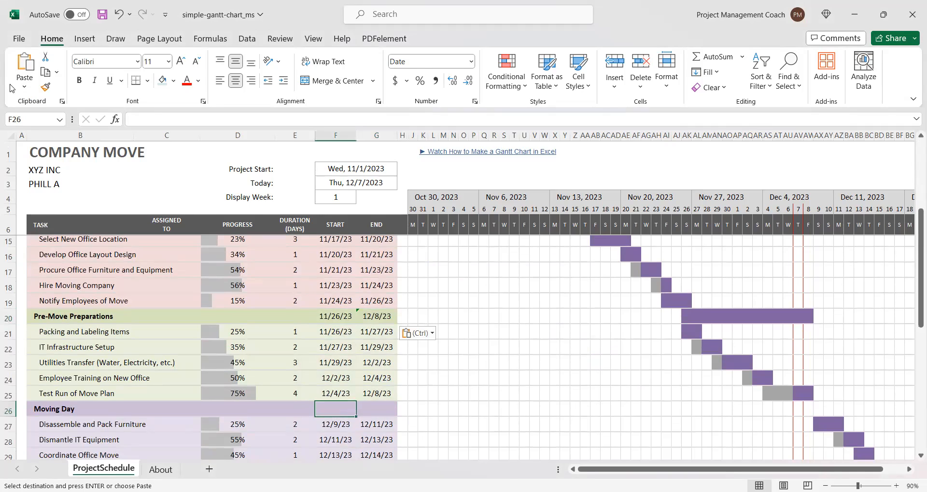
left_click(24, 87)
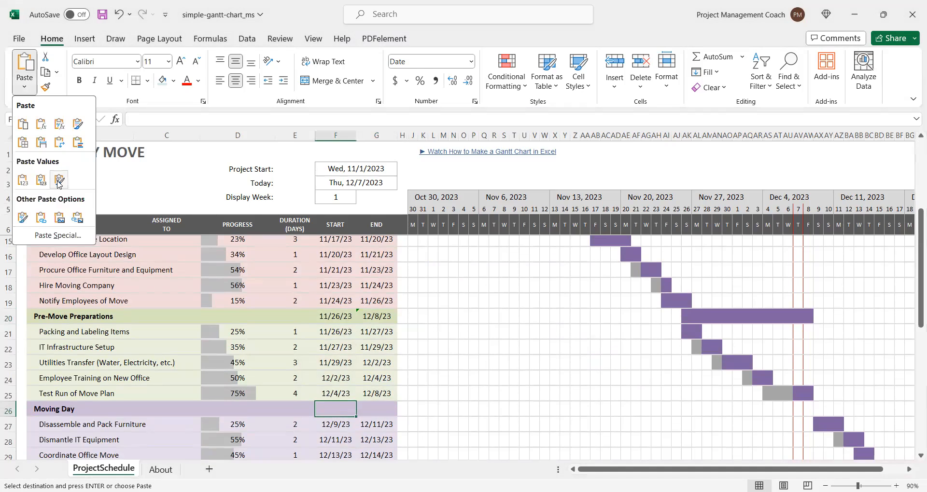
left_click(41, 125)
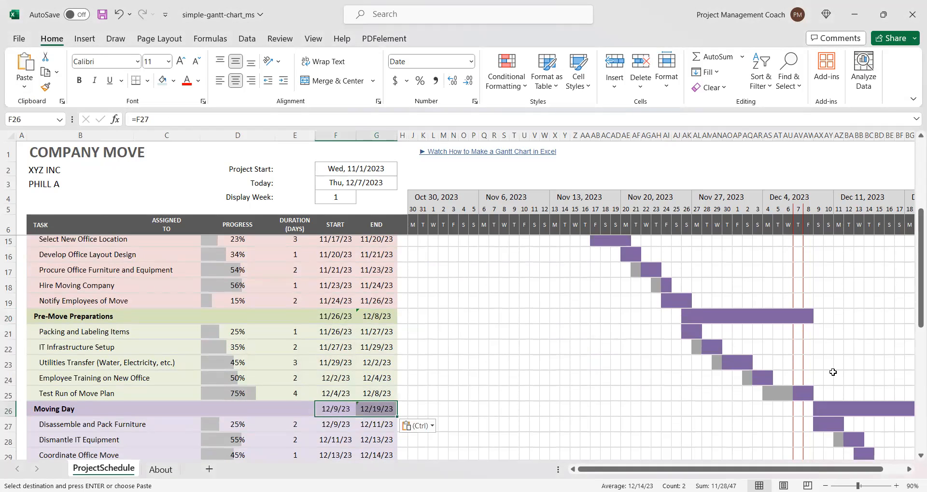
Paste only the copied date formulas into the Post-Move Activities start and end dates and clear the copy selection
scroll(581, 399, "down", 1)
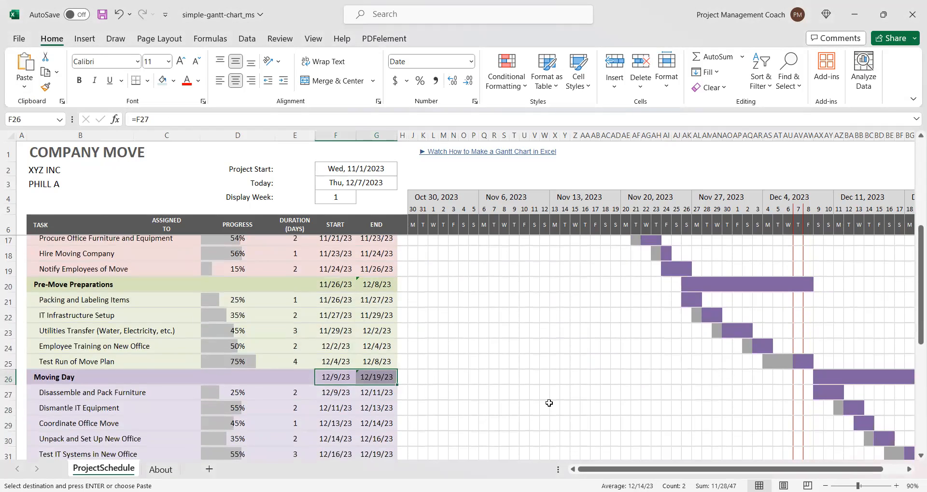
scroll(548, 403, "down", 2)
scroll(434, 381, "up", 1)
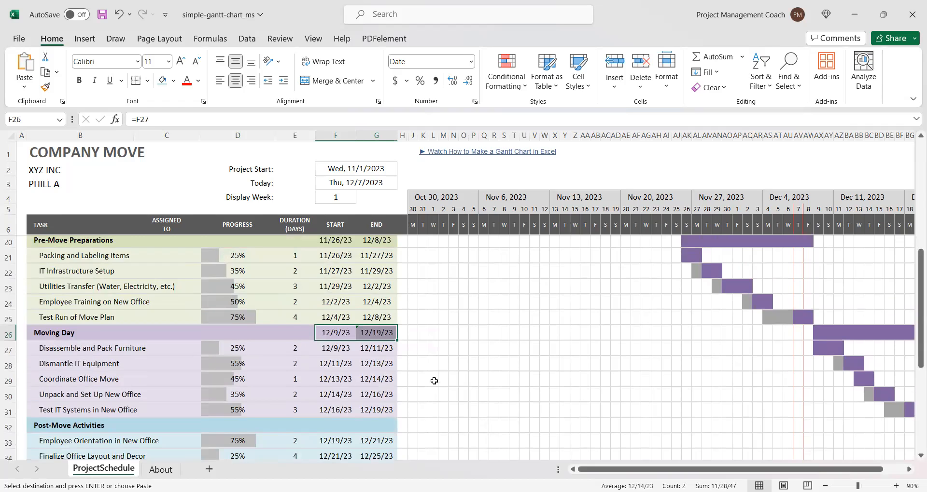
scroll(603, 314, "up", 3)
scroll(515, 283, "up", 2)
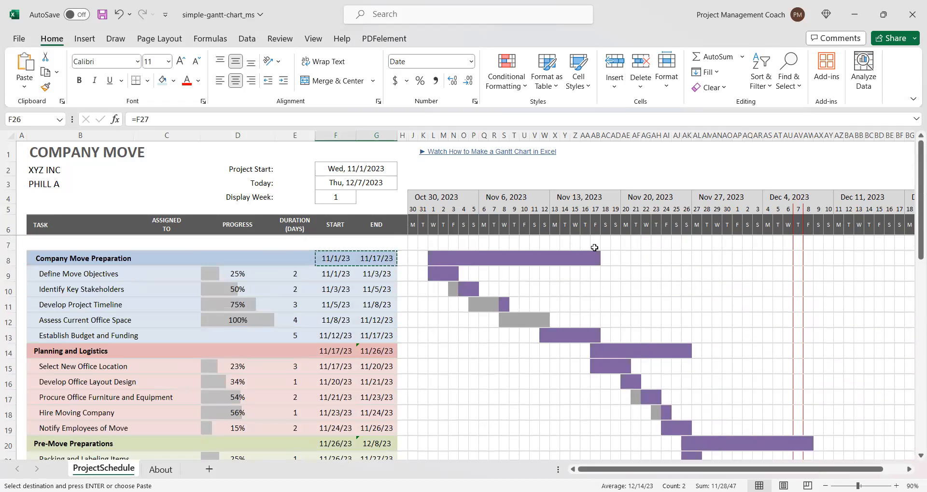
scroll(514, 299, "down", 6)
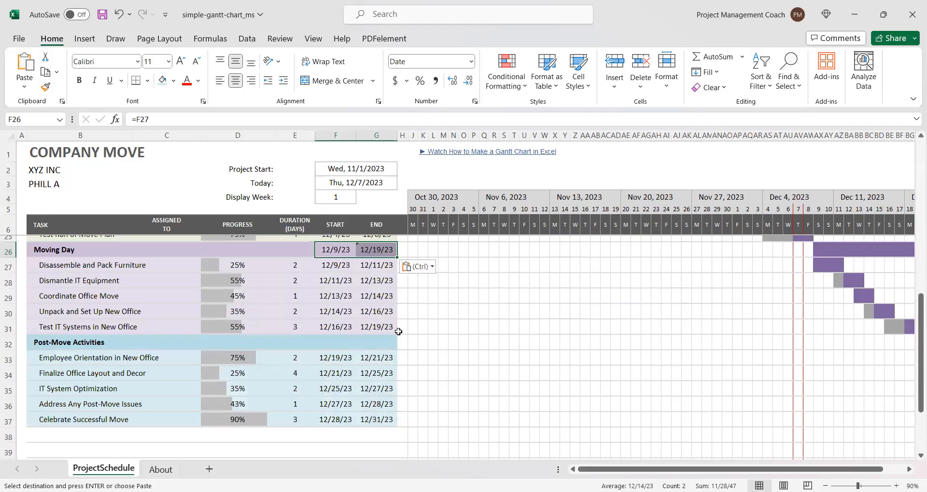
left_click(338, 343)
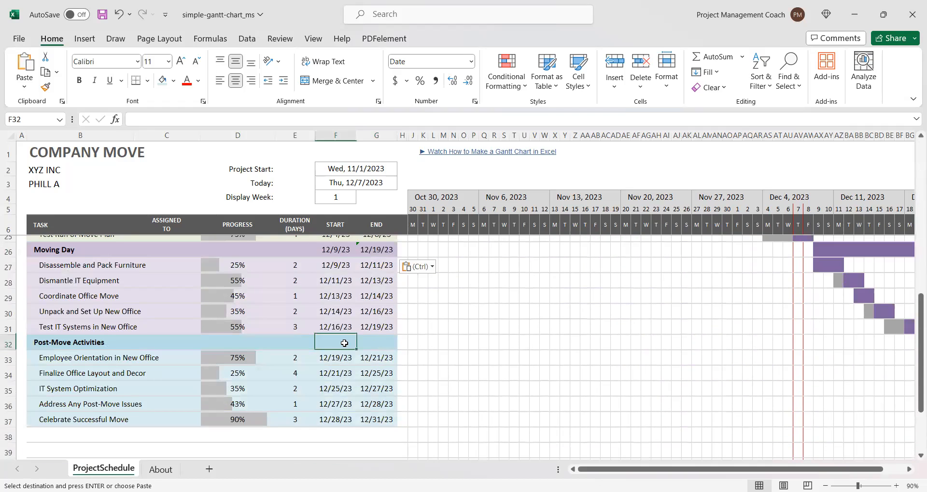
left_click(22, 89)
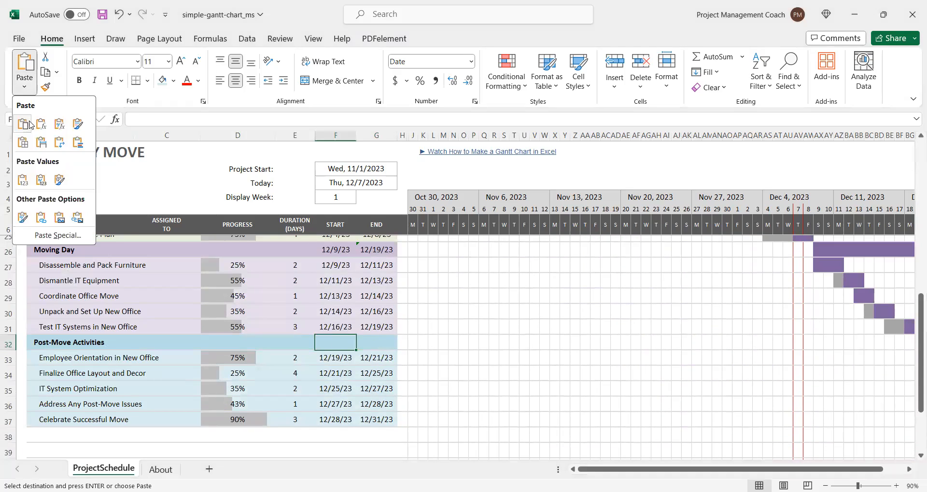
left_click_drag(695, 471, 489, 471)
scroll(337, 291, "up", 4)
scroll(333, 286, "up", 3)
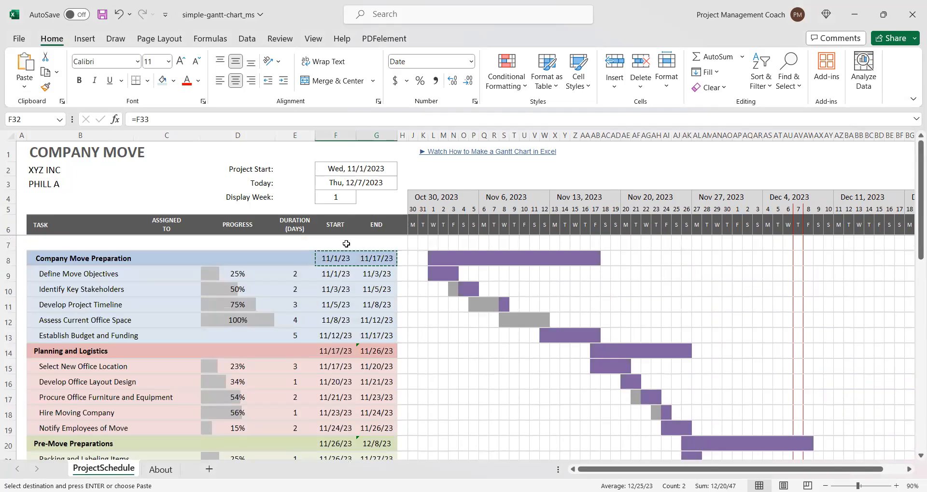
key("Escape")
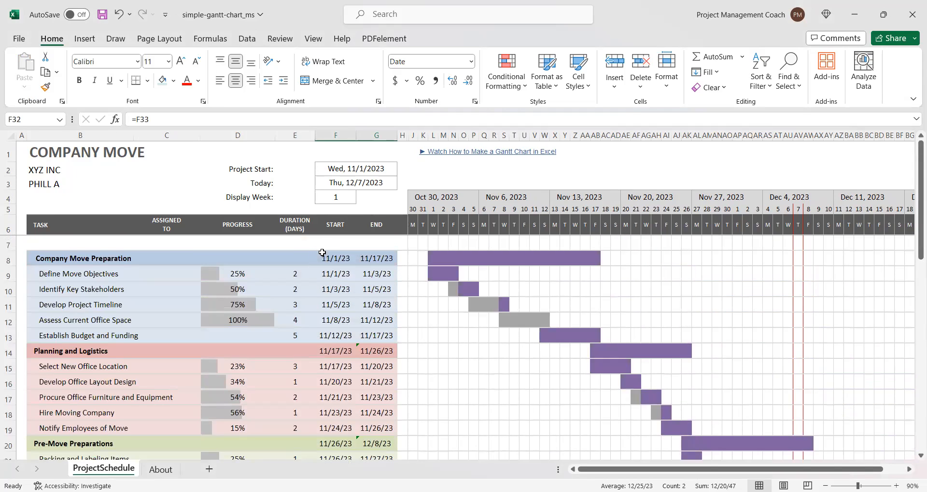
Color the start and end dates of Company Move Preparation, Planning and Logistics and Pre-Move Preparations red
left_click_drag(375, 258, 338, 258)
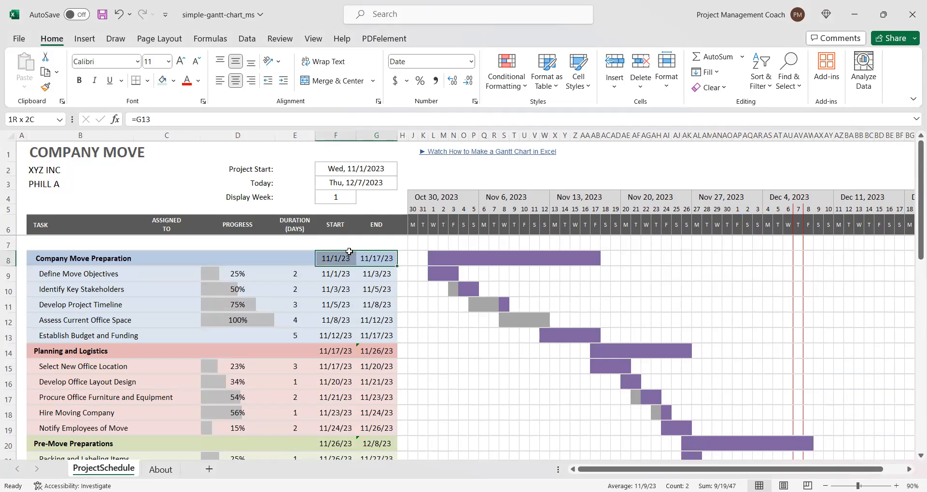
left_click(188, 81)
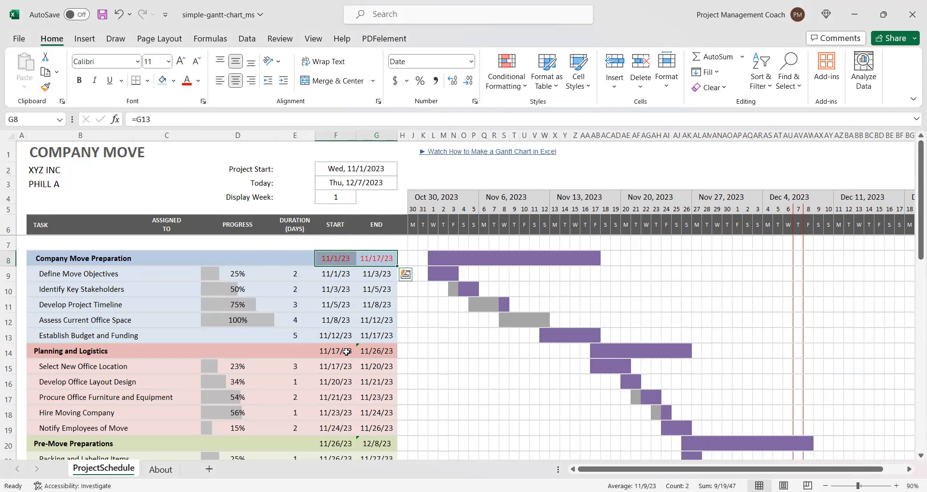
left_click_drag(347, 352, 373, 352)
left_click(189, 80)
scroll(365, 399, "down", 1)
left_click_drag(346, 382, 373, 387)
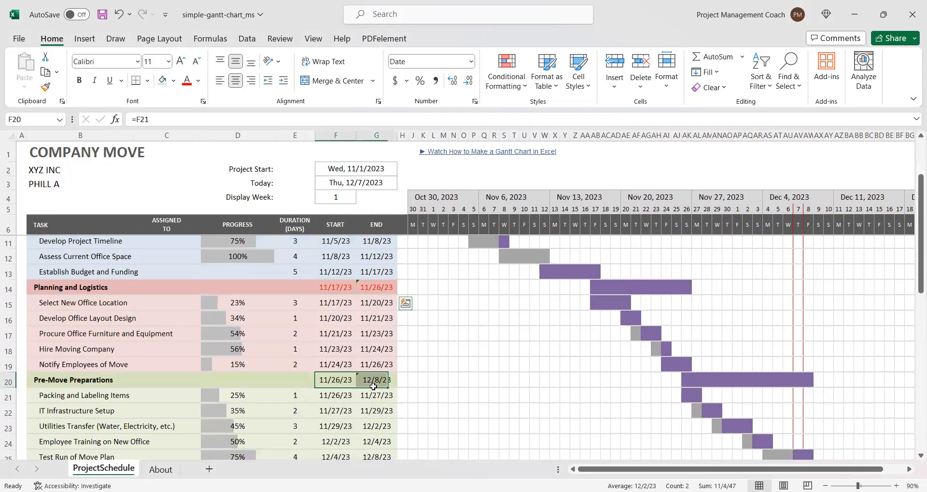
left_click(187, 81)
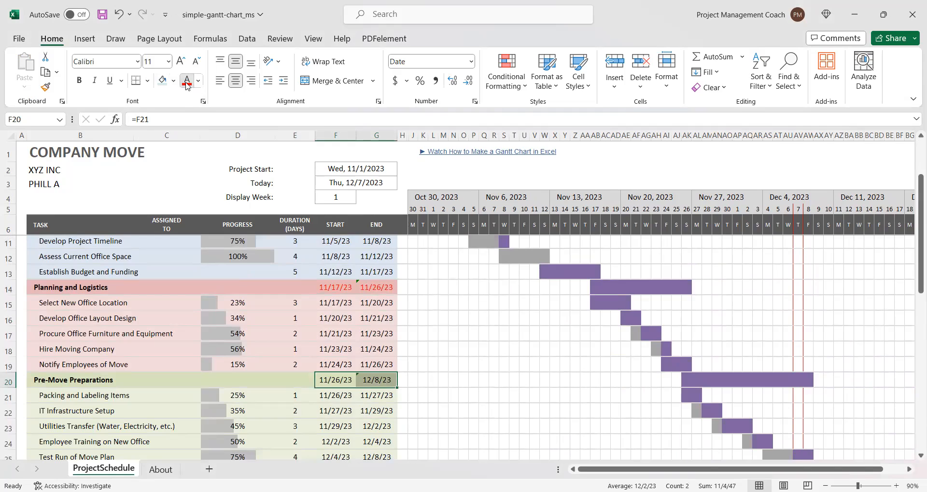
Apply the red font color to the Moving Day and Post-Move Activities start and end dates
scroll(331, 389, "down", 2)
left_click_drag(331, 379, 374, 381)
left_click(187, 81)
scroll(367, 362, "down", 2)
left_click_drag(349, 372, 372, 375)
left_click(187, 80)
scroll(418, 346, "down", 3)
scroll(419, 344, "up", 3)
scroll(420, 344, "up", 4)
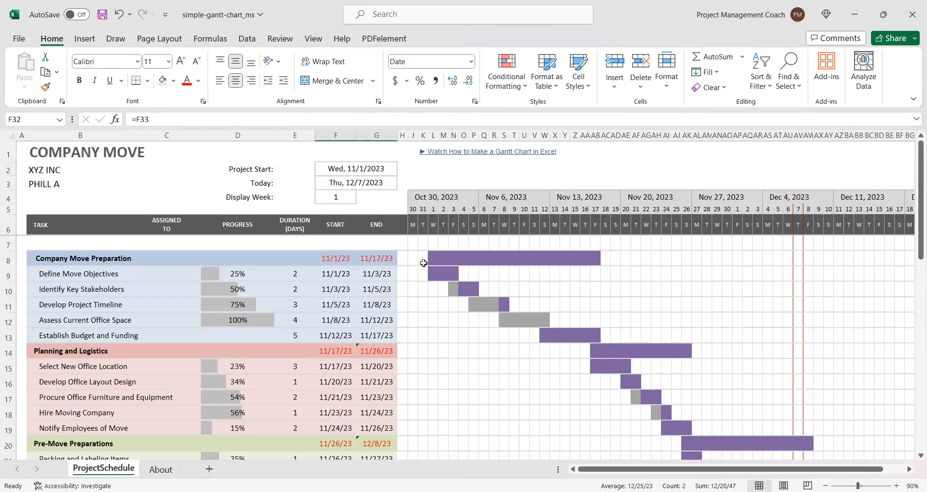
Try to recolor the Company Move Preparation summary bar in the timeline with a light orange fill
left_click(436, 263)
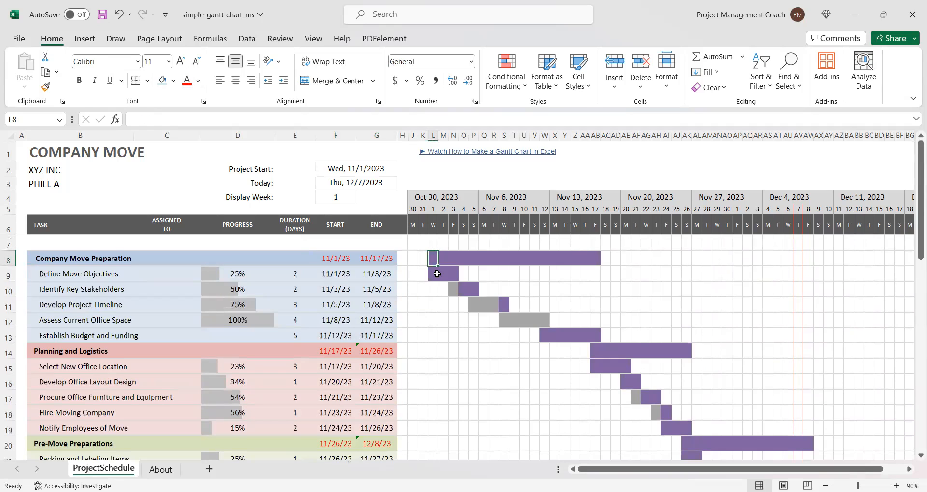
left_click_drag(433, 252, 596, 255)
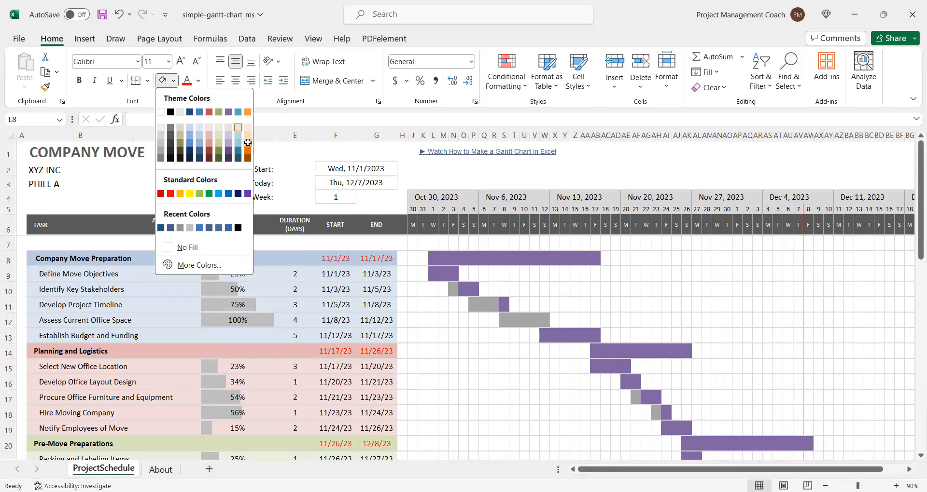
left_click(247, 142)
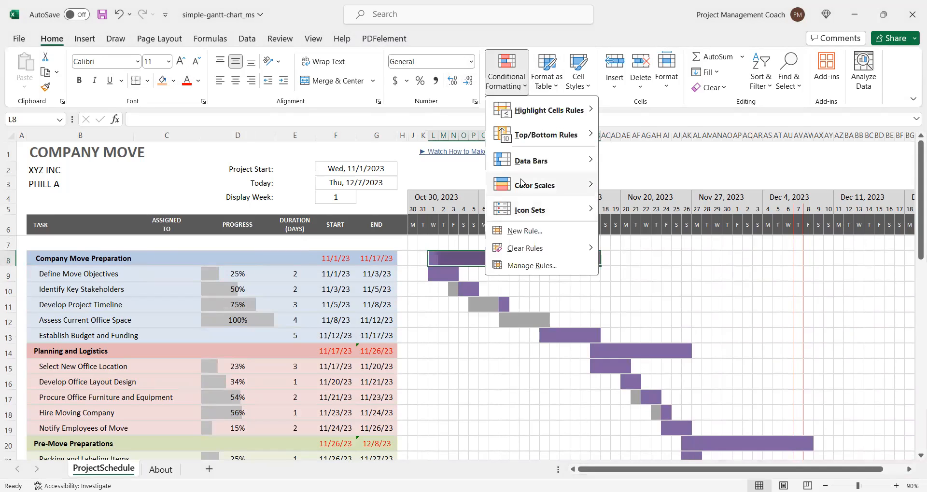
mouse_move(529, 183)
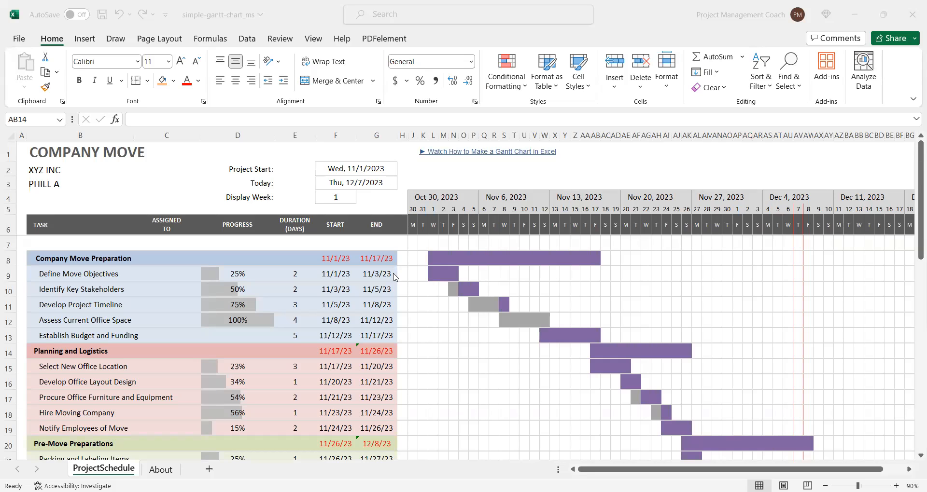
left_click(431, 259)
scroll(536, 315, "down", 2)
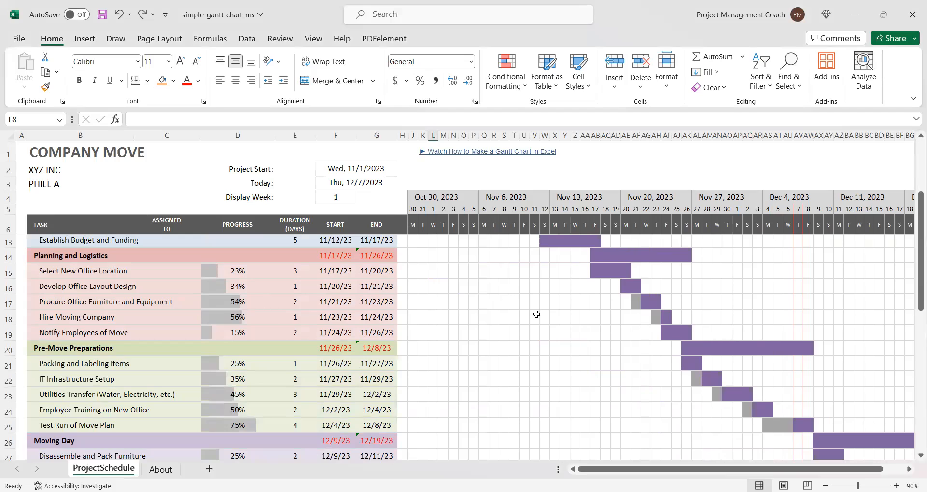
scroll(574, 332, "up", 2)
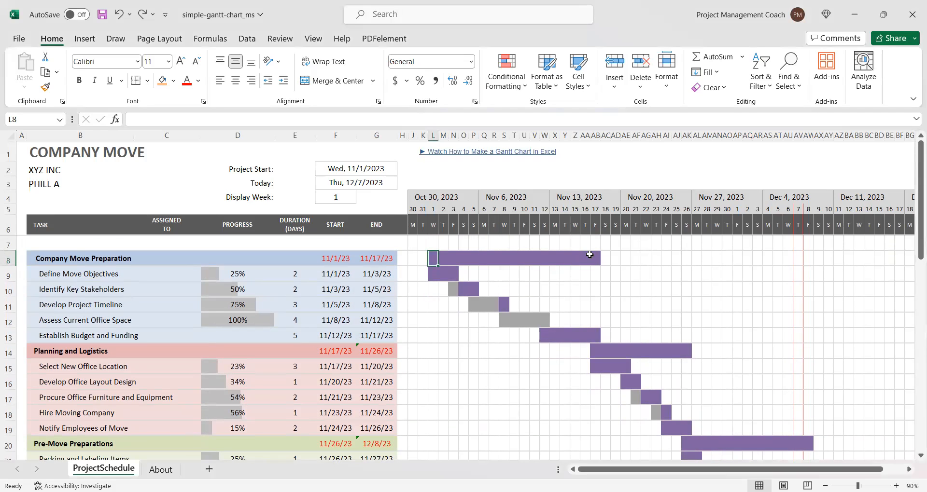
left_click_drag(595, 265, 432, 263)
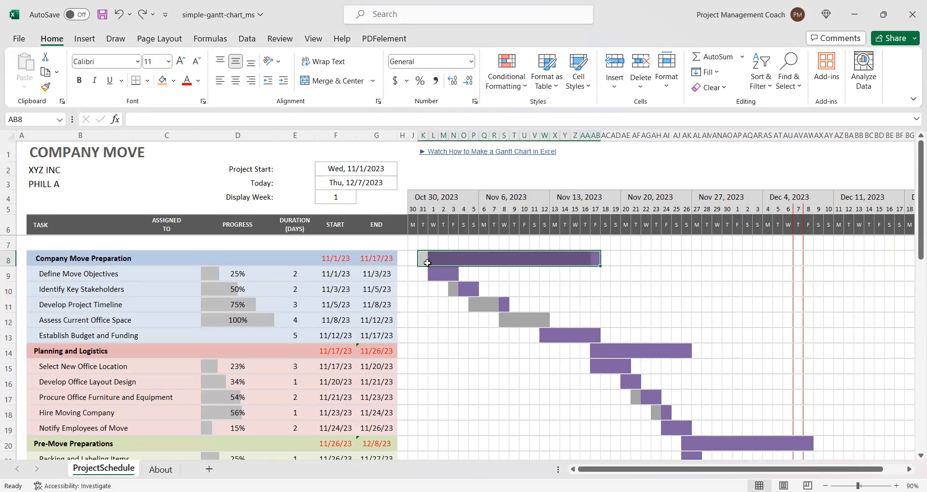
left_click(433, 259)
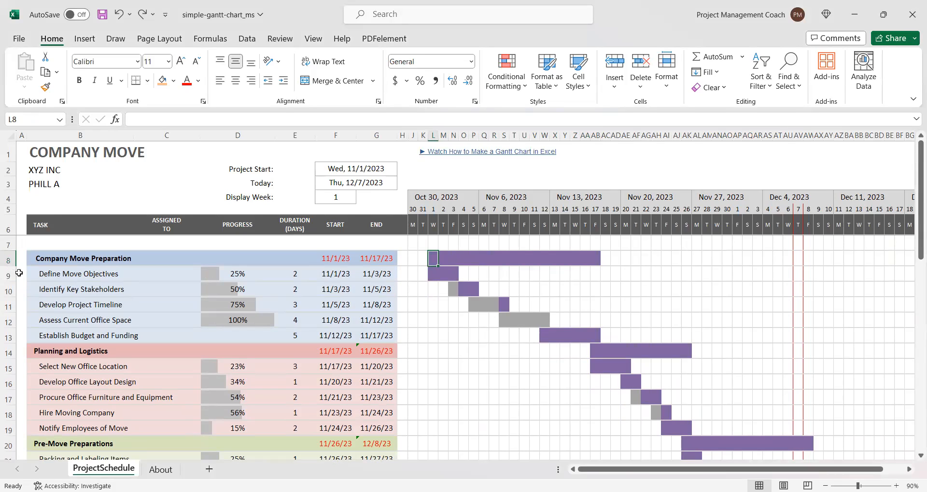
Hide the task rows under Company Move Preparation (rows 9 to 13) and Planning and Logistics (rows 15 to 19)
left_click(5, 276)
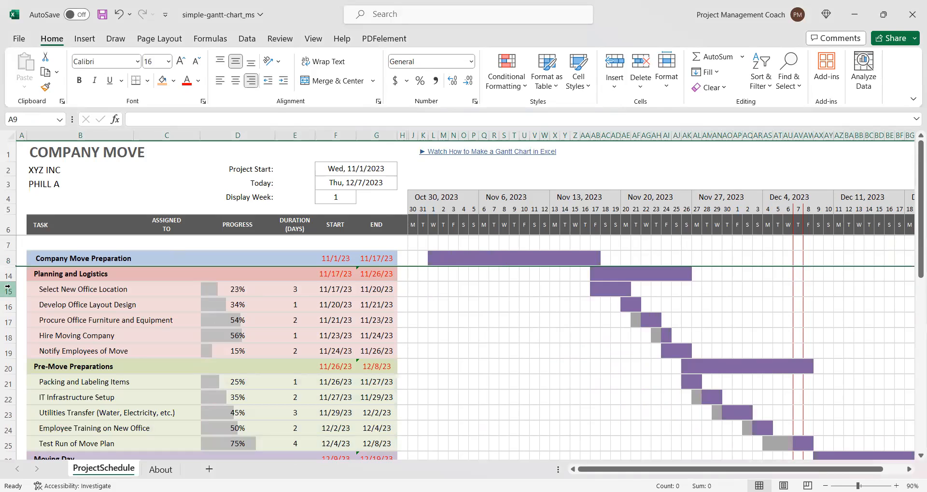
left_click(6, 290)
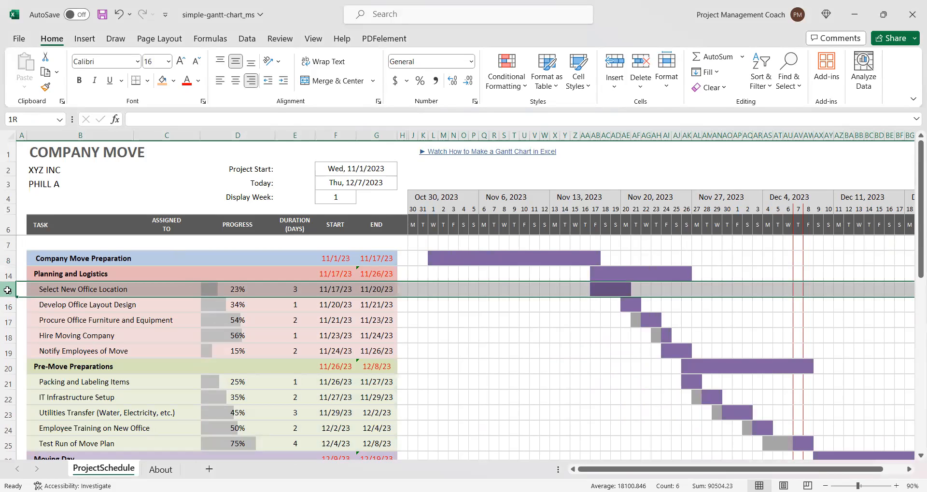
left_click_drag(28, 341, 28, 351)
right_click(96, 320)
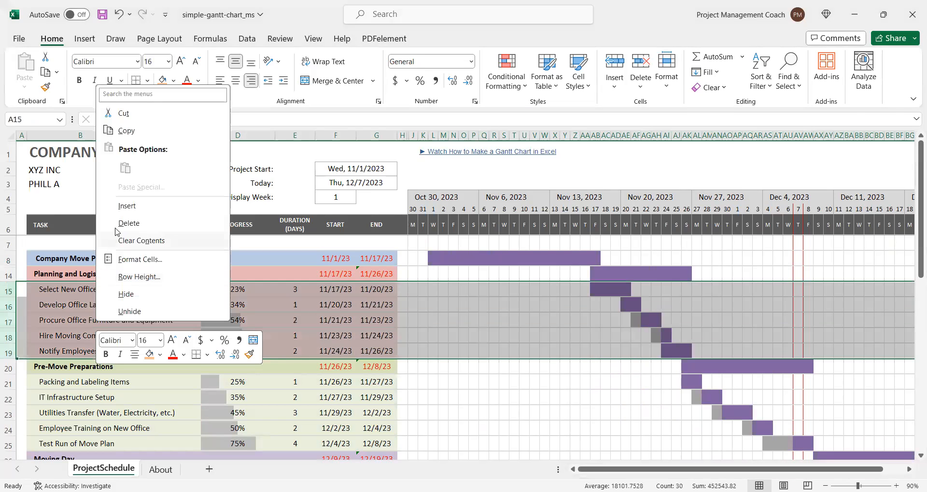
left_click(130, 294)
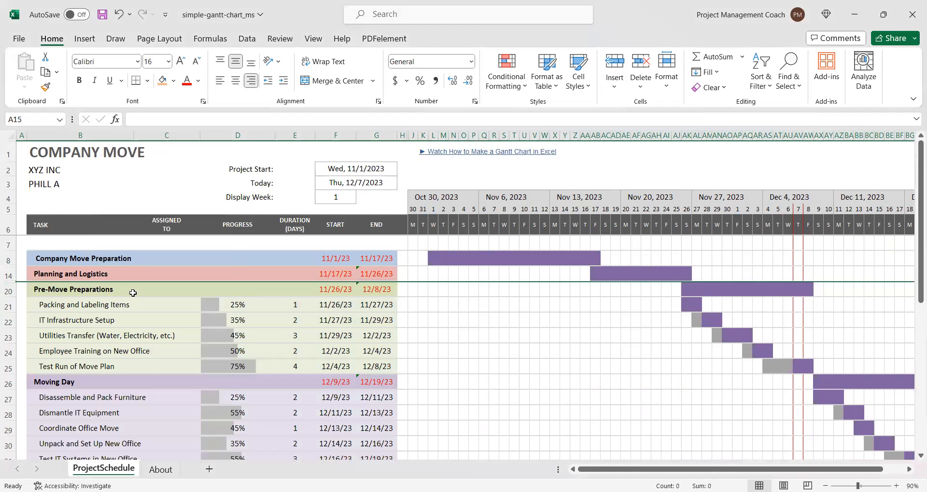
Hide the task rows under Pre-Move Preparations, rows 21 to 25
left_click(9, 306)
left_click_drag(8, 305, 9, 368)
right_click(65, 324)
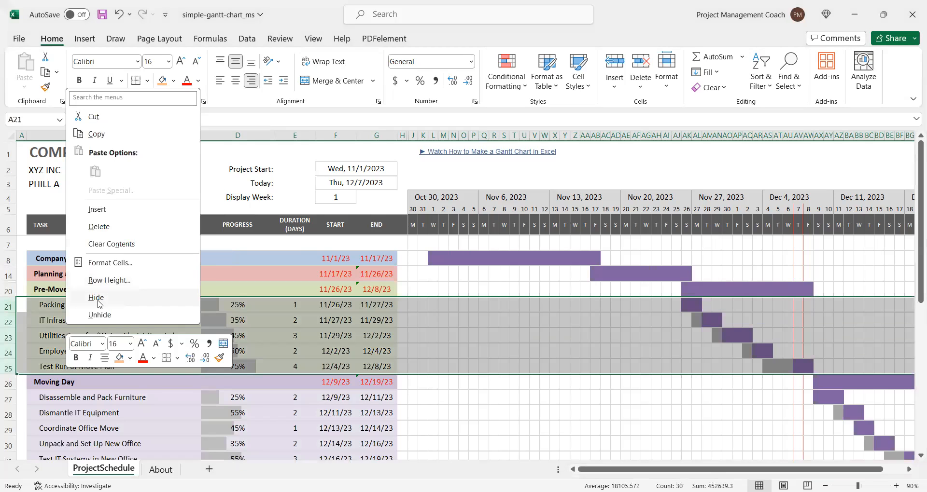
left_click(96, 298)
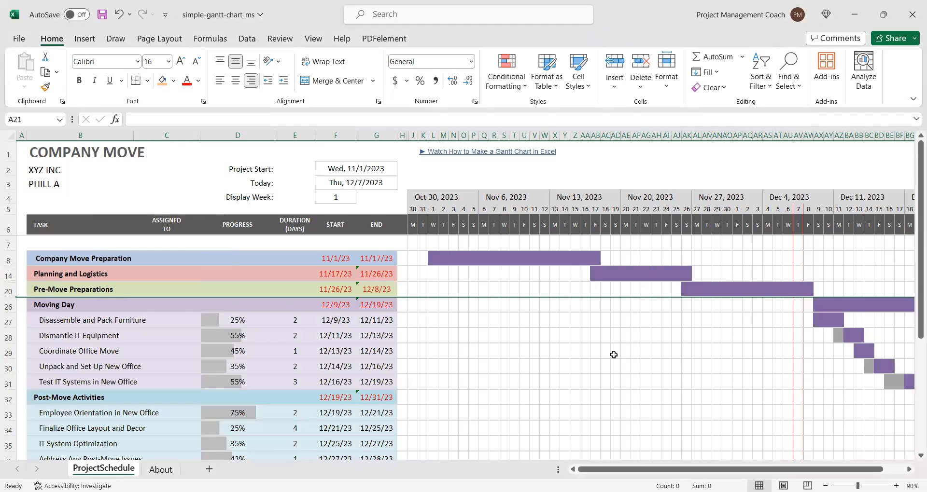
Undo the hiding of the task rows in the first three phases
key("ctrl+z")
key("ctrl+z")
key("ctrl+z")
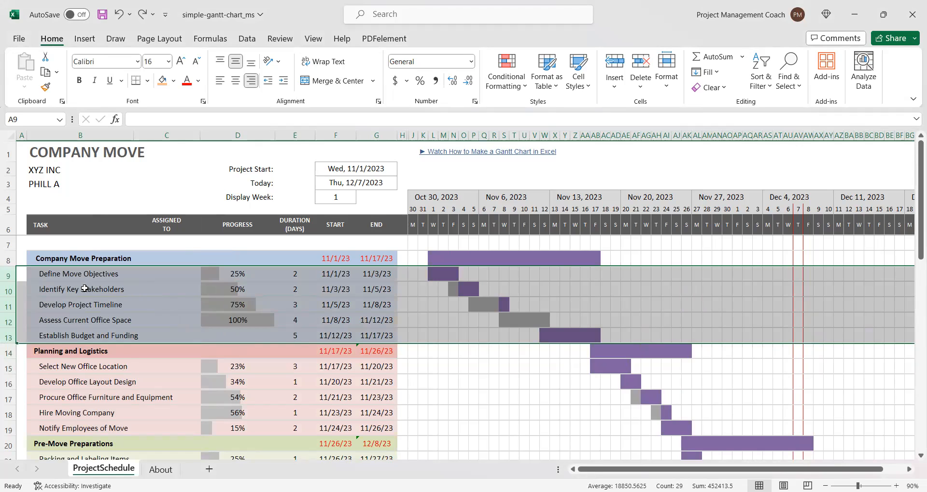
Group the Company Move Preparation task rows 9 to 13 and collapse the group
left_click(78, 274)
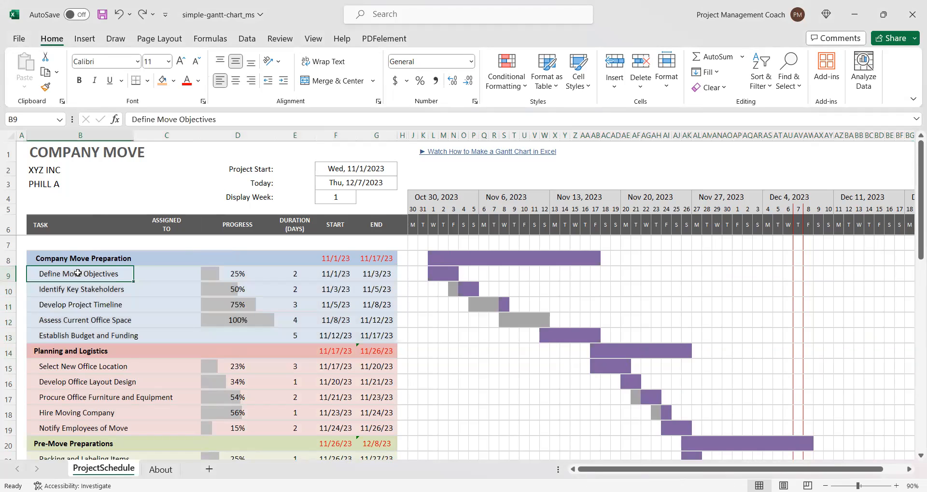
left_click(8, 333)
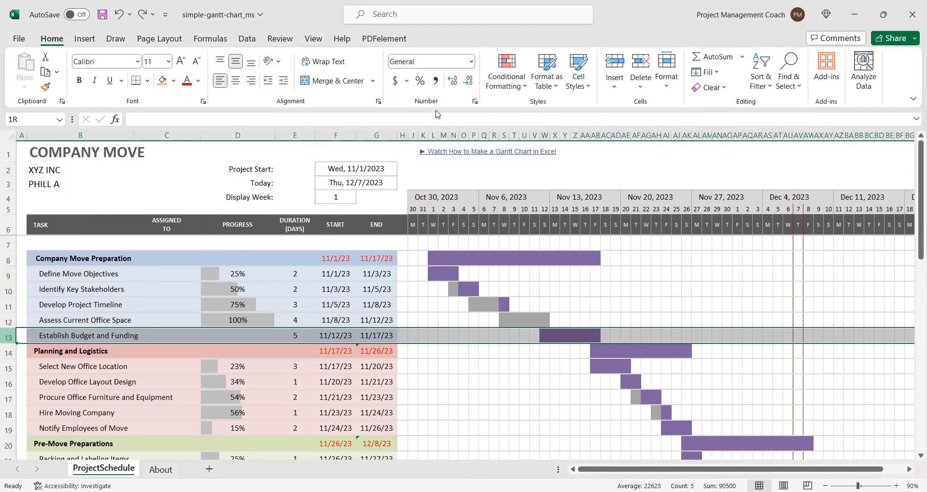
left_click(247, 38)
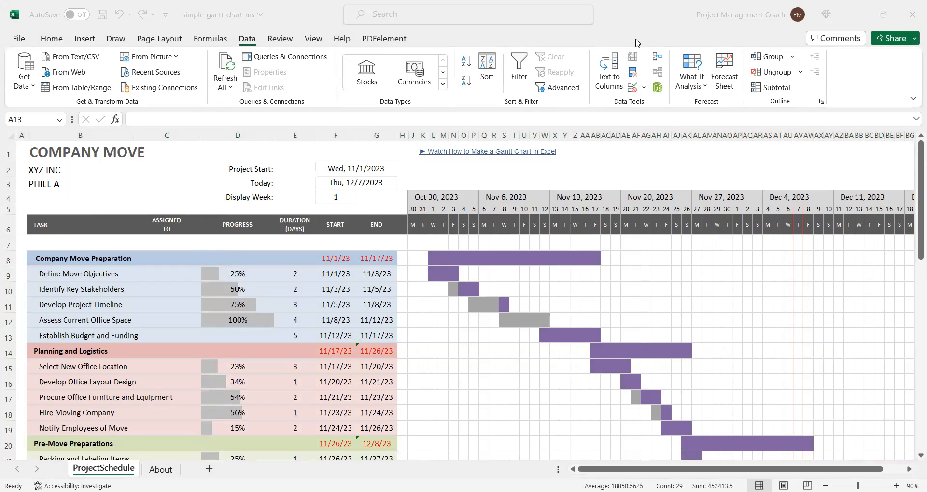
left_click(786, 58)
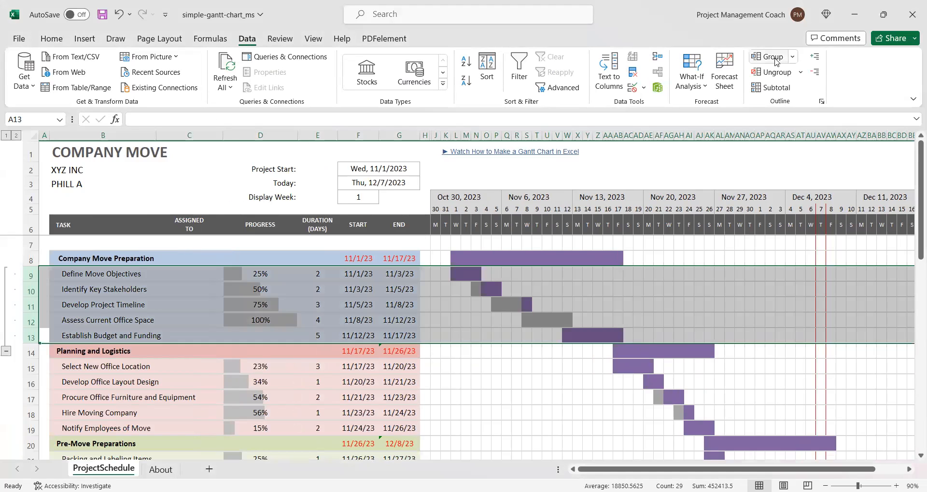
left_click(6, 351)
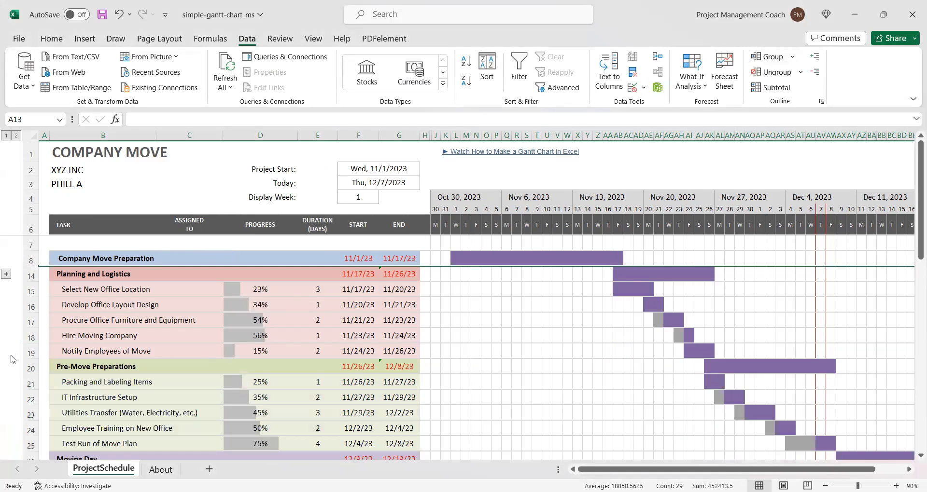
Group the Planning and Logistics task rows 15 to 19 and collapse the group
left_click_drag(32, 290, 31, 338)
left_click(783, 54)
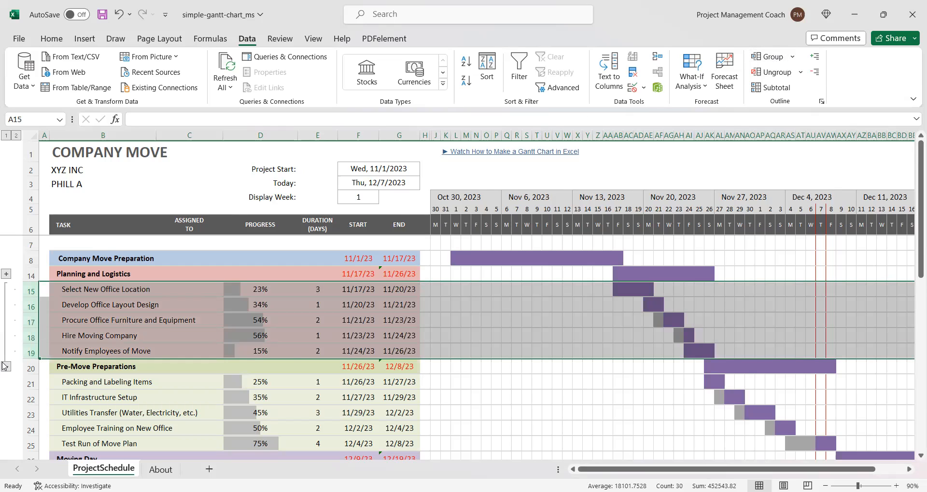
left_click(6, 366)
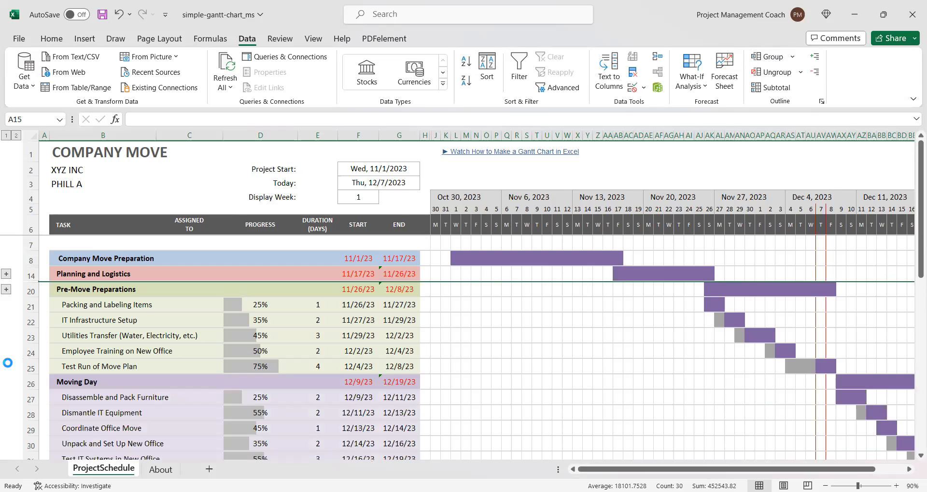
Group the Pre-Move Preparations task rows 21 to 25 and collapse the group
left_click(31, 307)
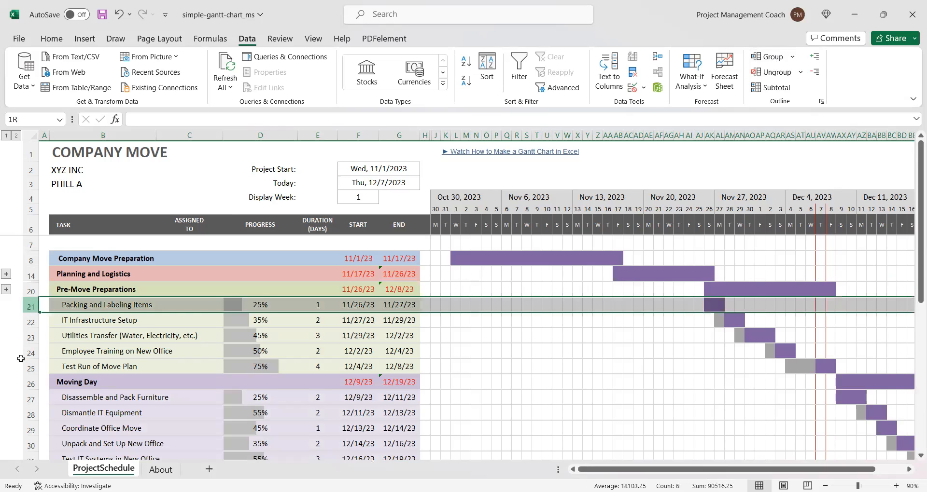
left_click_drag(203, 259, 203, 367)
left_click(767, 57)
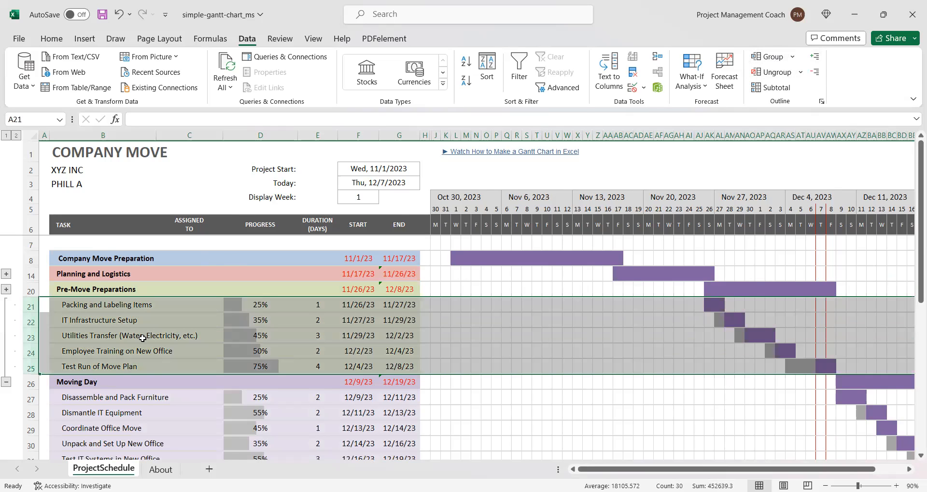
left_click(5, 382)
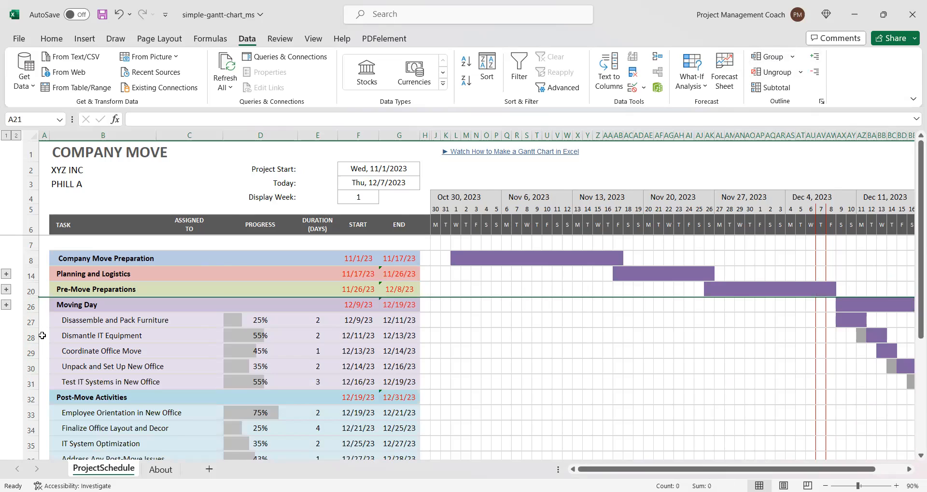
Group the Moving Day task rows 27 to 31 and collapse the group
left_click(30, 321)
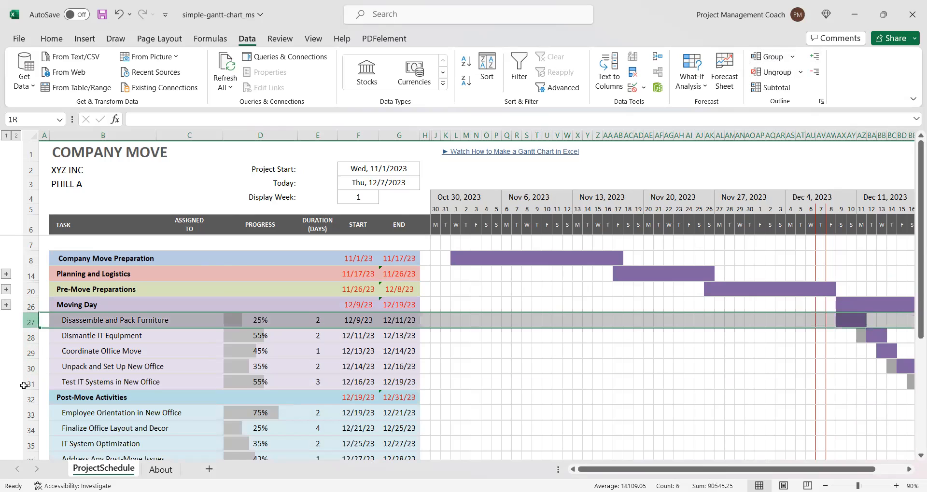
left_click_drag(31, 322, 31, 383)
left_click(767, 57)
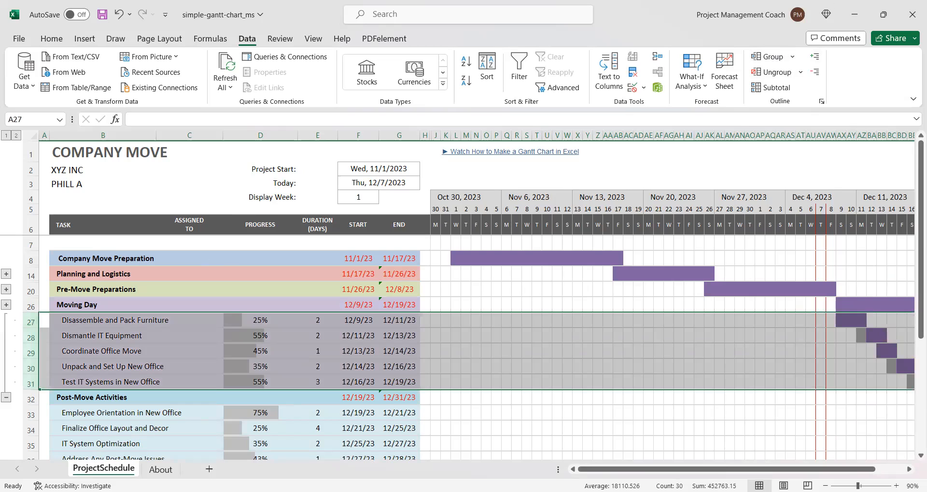
left_click(6, 397)
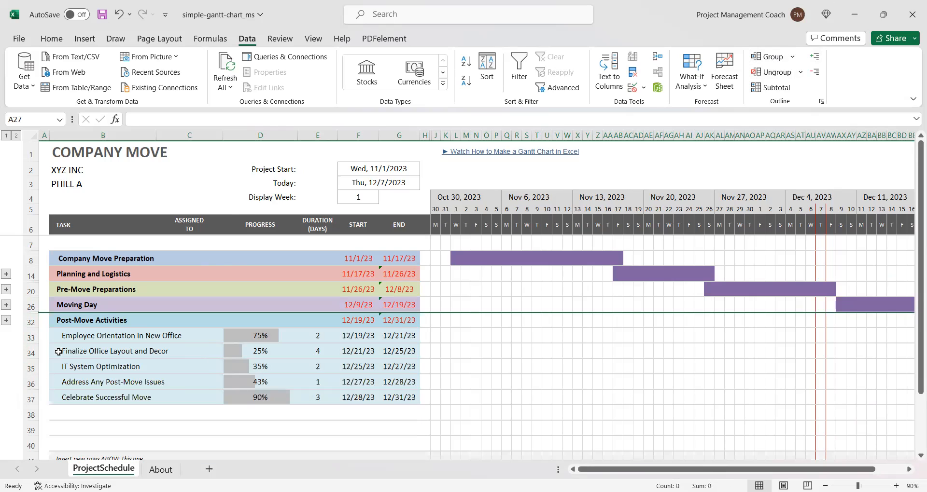
Group the Post-Move Activities task rows 33 to 37 and collapse the group
left_click(36, 336)
left_click(30, 397, "shift")
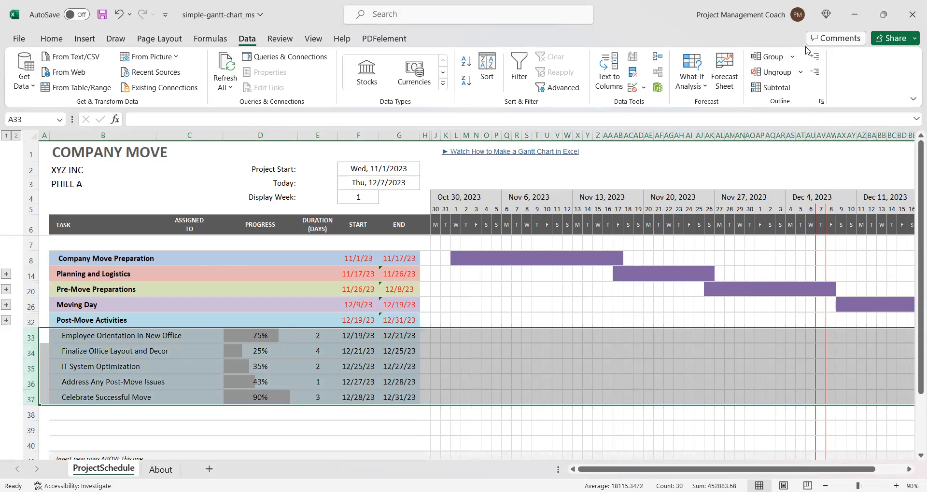
left_click(772, 58)
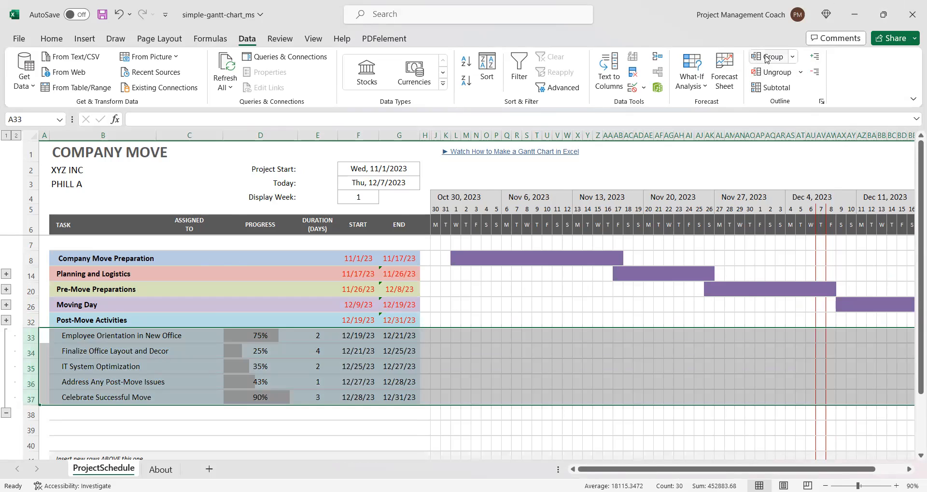
left_click(6, 413)
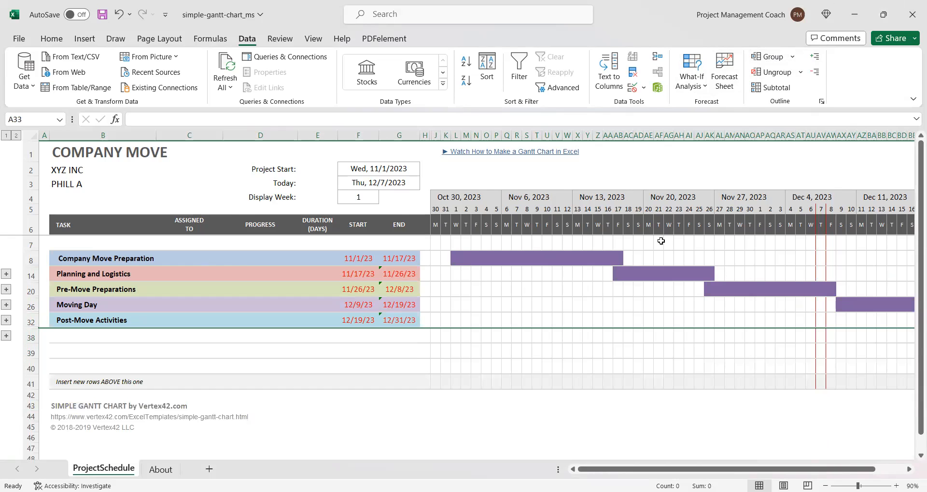
Set the sheet zoom to 80% and expand the Company Move Preparation task group
left_click_drag(636, 471, 778, 446)
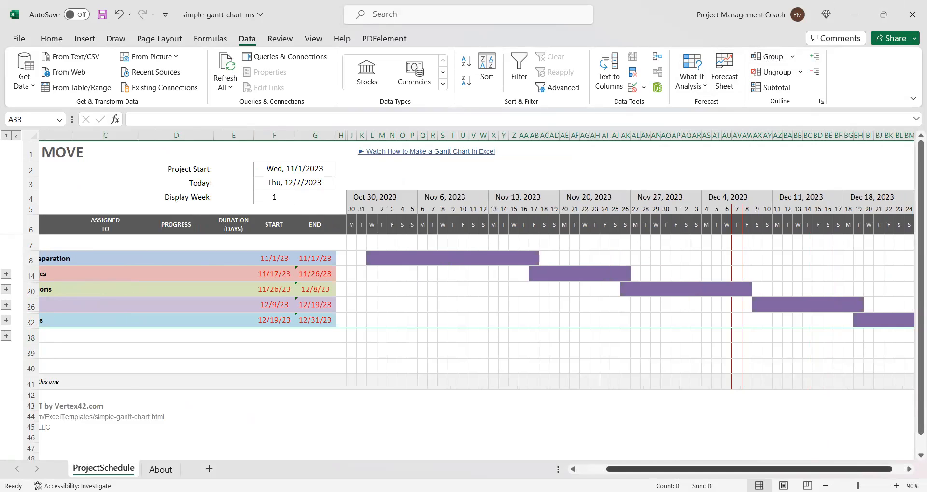
left_click(825, 486)
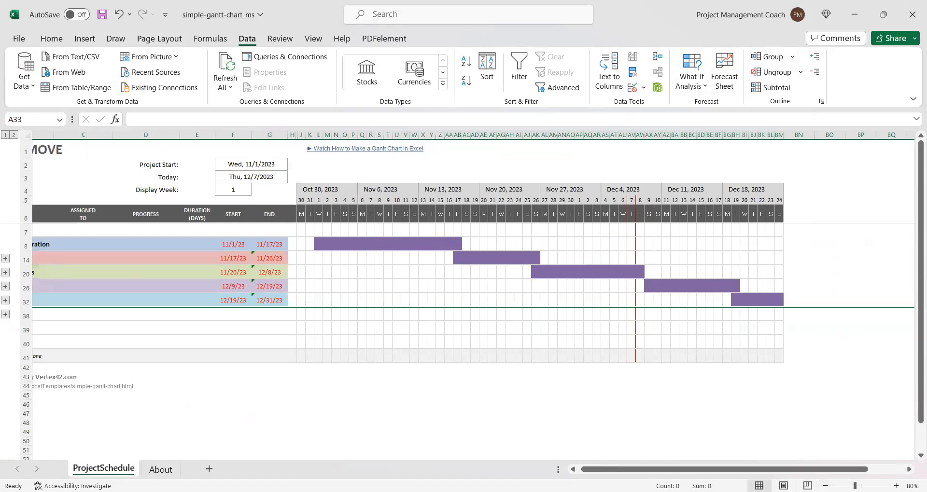
left_click_drag(647, 471, 581, 472)
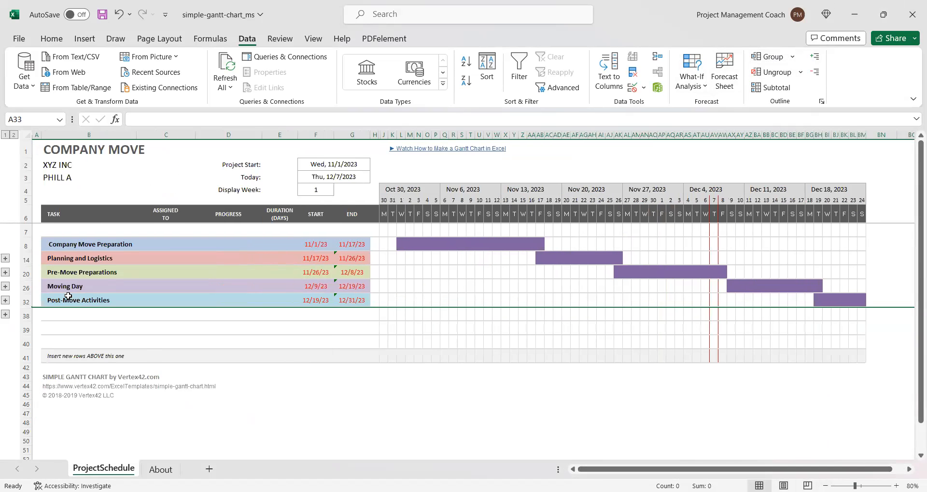
left_click(5, 259)
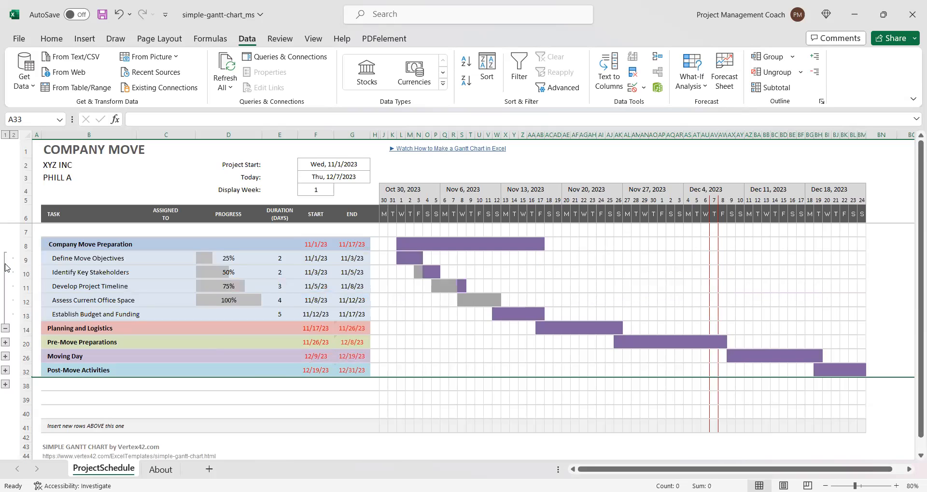
Expand the Planning and Logistics, Pre-Move Preparations, Moving Day and Post-Move Activities task groups
left_click(5, 341)
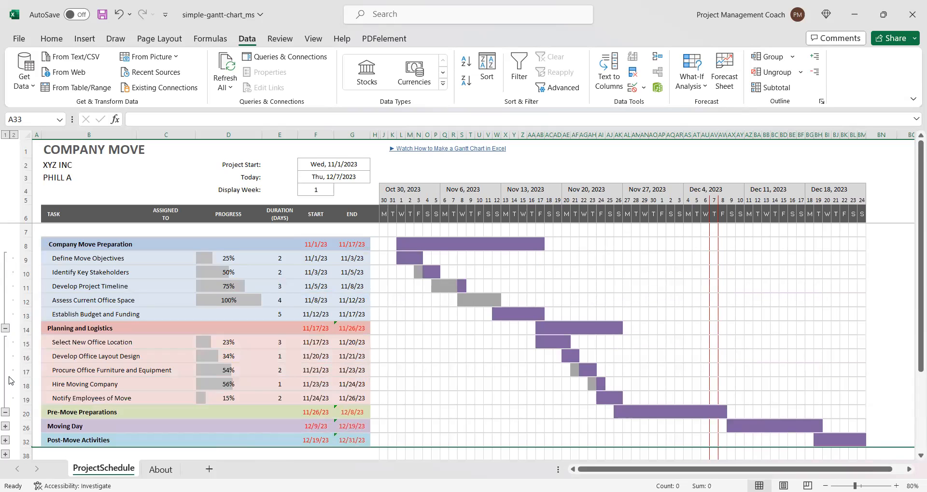
left_click(4, 426)
scroll(41, 332, "down", 1)
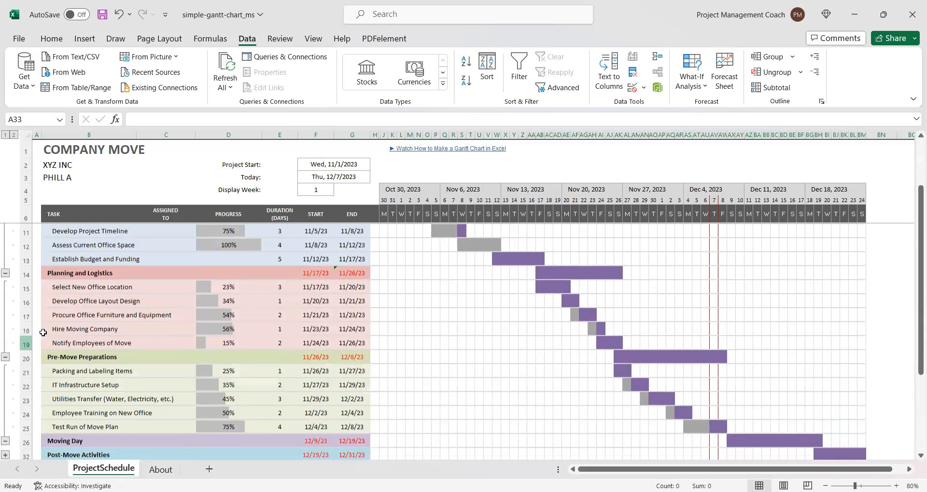
scroll(4, 374, "down", 2)
left_click(5, 371)
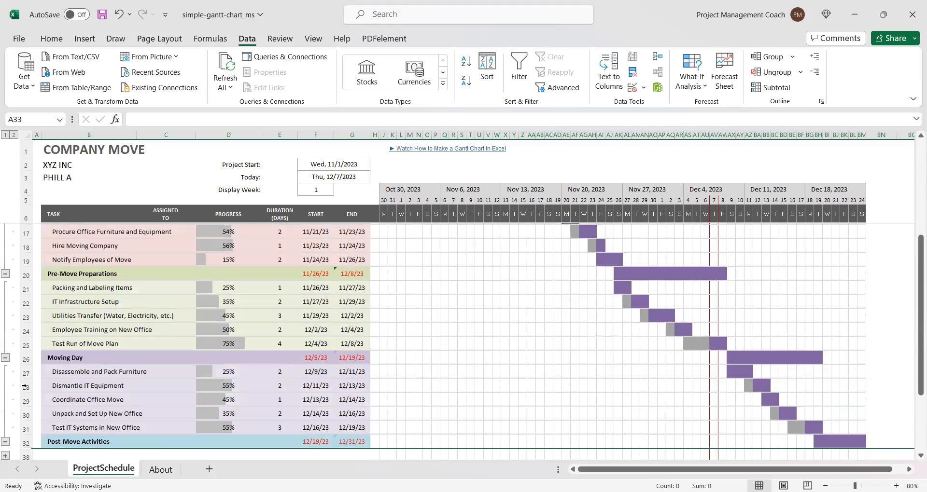
scroll(108, 359, "down", 1)
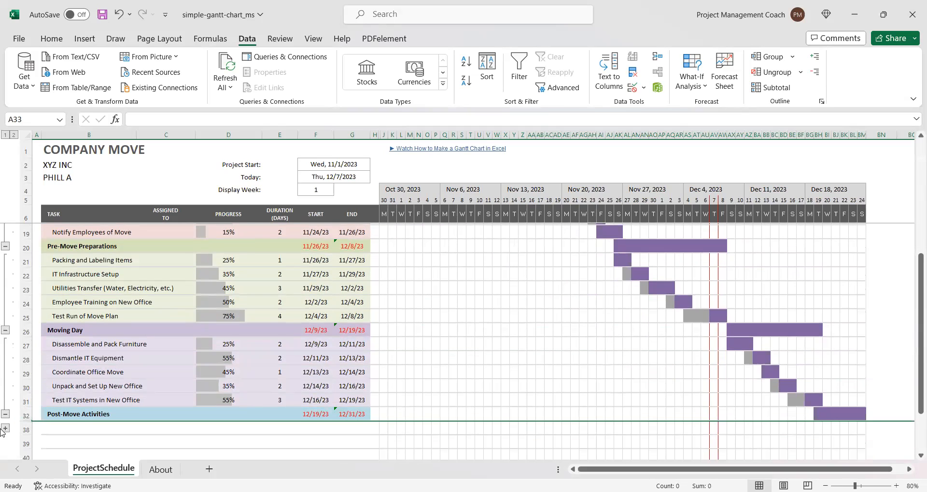
left_click(4, 428)
scroll(180, 368, "down", 3)
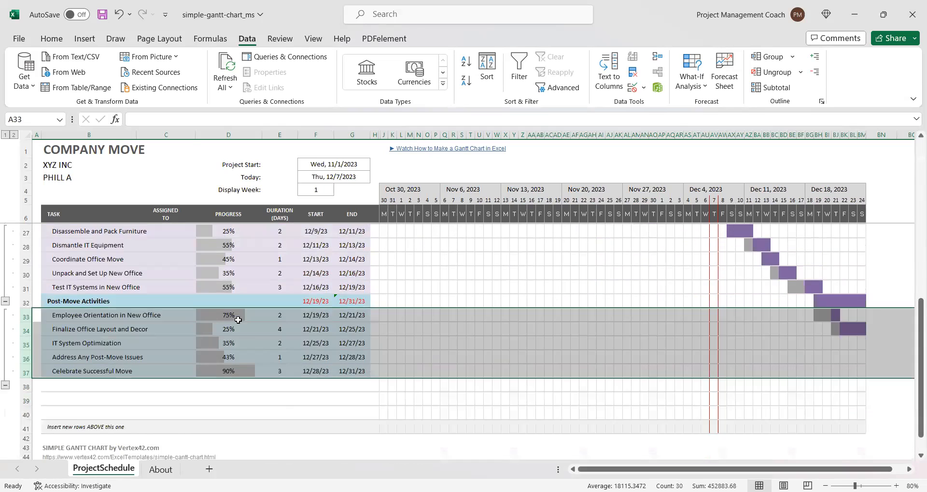
Review the expanded task groups and their timeline bars across the whole schedule, and set the sheet zoom to 90%
left_click(253, 312)
scroll(242, 290, "up", 5)
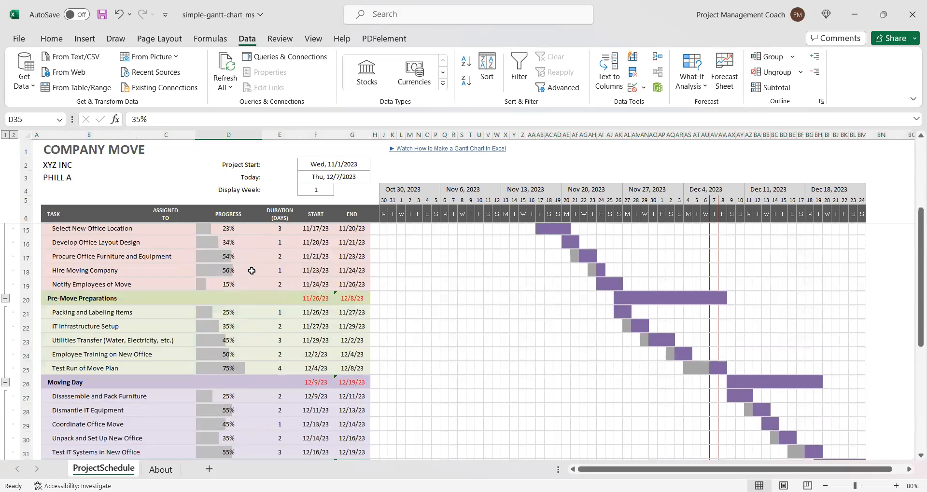
scroll(253, 270, "down", 3)
scroll(276, 327, "down", 3)
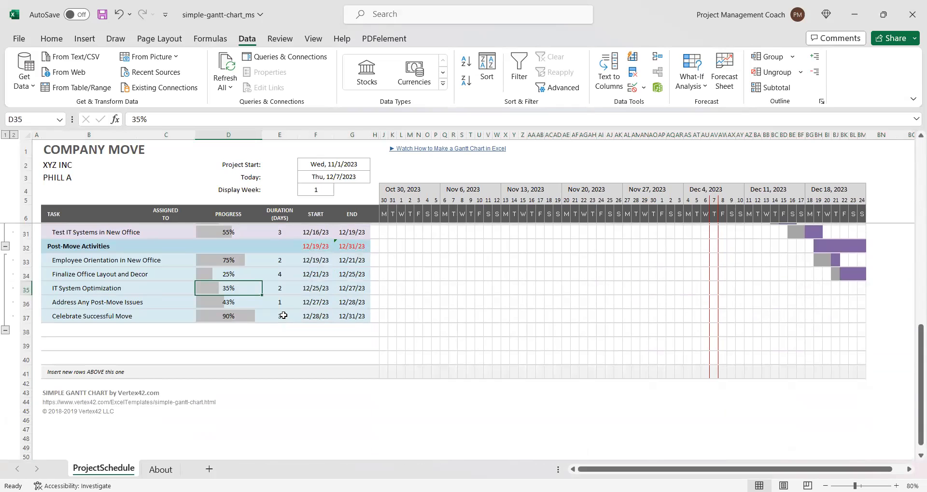
scroll(282, 319, "up", 8)
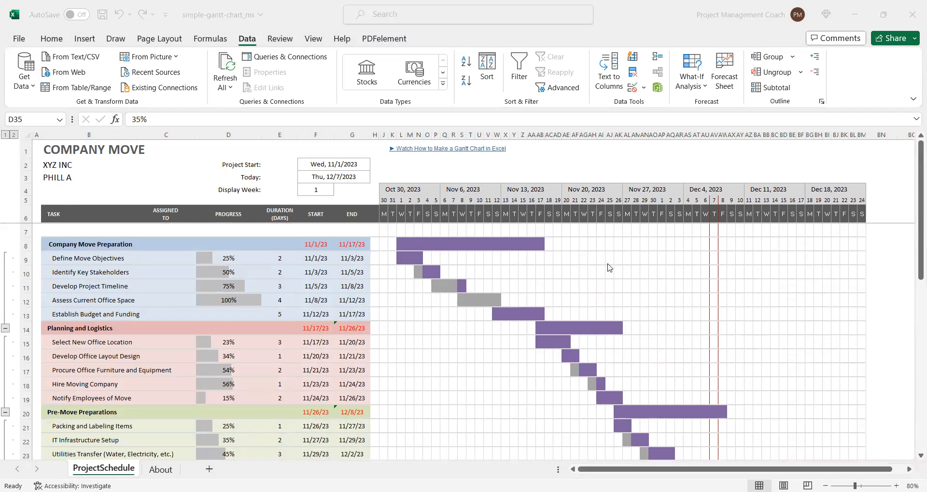
scroll(552, 372, "down", 3)
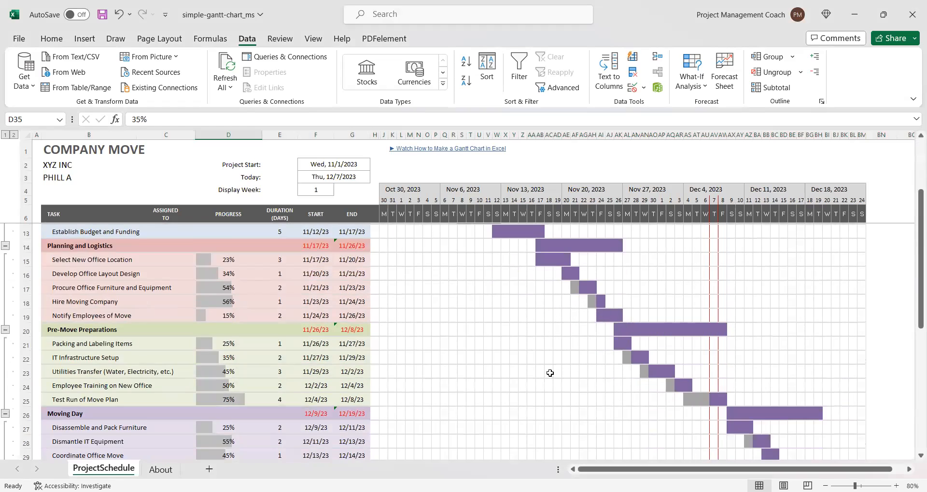
scroll(548, 373, "down", 1)
scroll(549, 373, "up", 5)
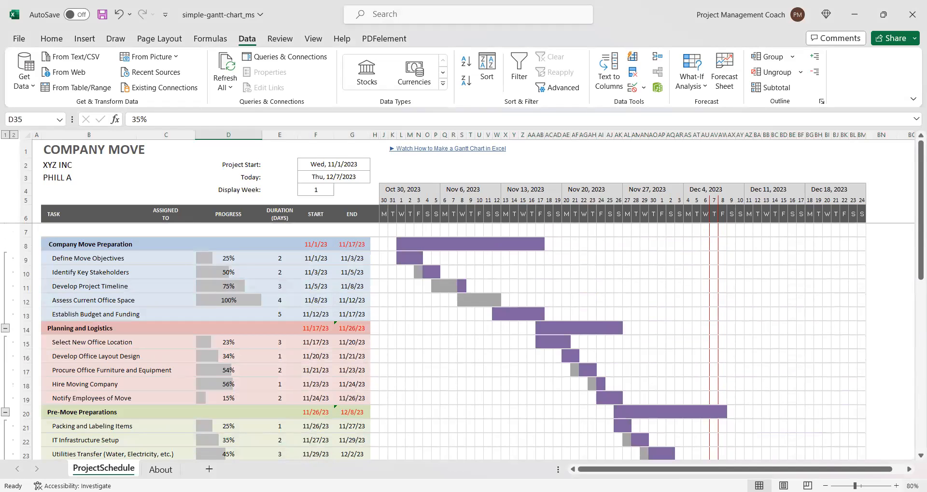
left_click(896, 486)
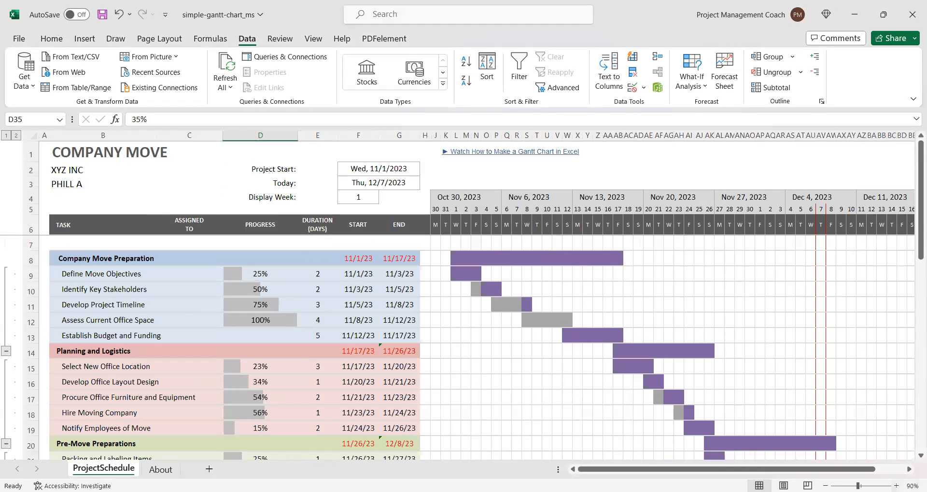